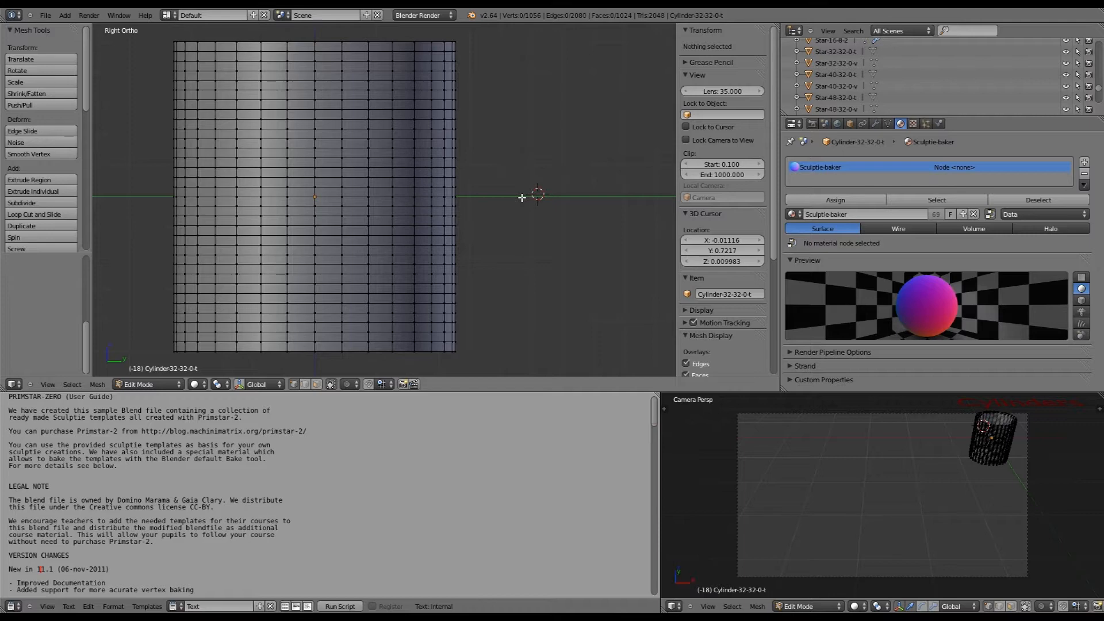
# Open the user preferences
pyautogui.scroll(-7, 495, 158)
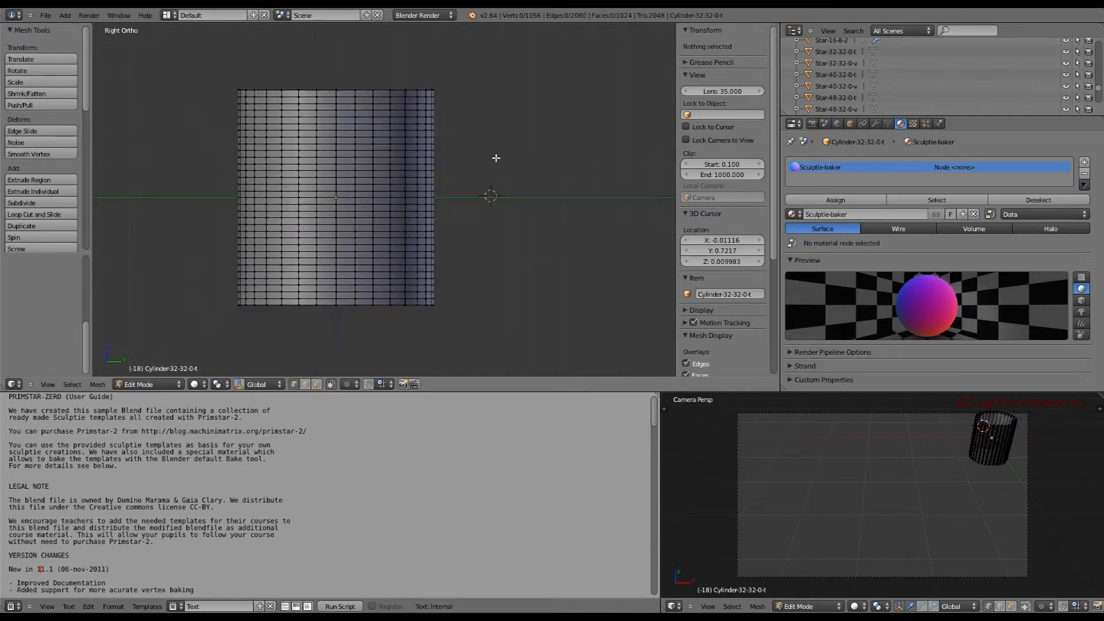
pyautogui.moveTo(496, 162); pyautogui.dragTo(460, 195, button='middle')
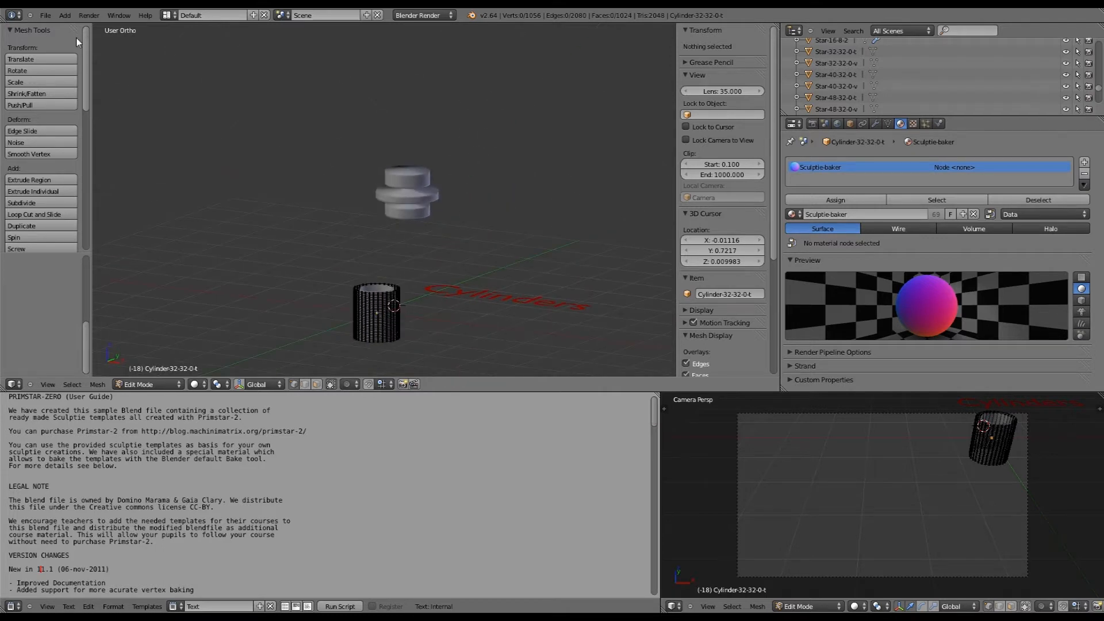
pyautogui.click(46, 15)
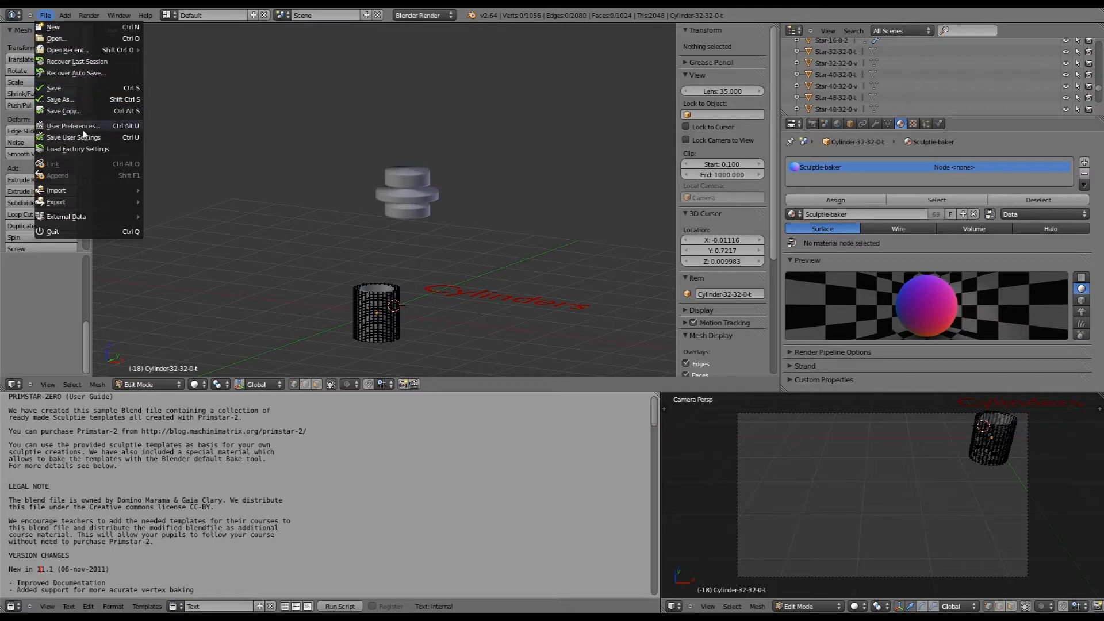
pyautogui.click(80, 127)
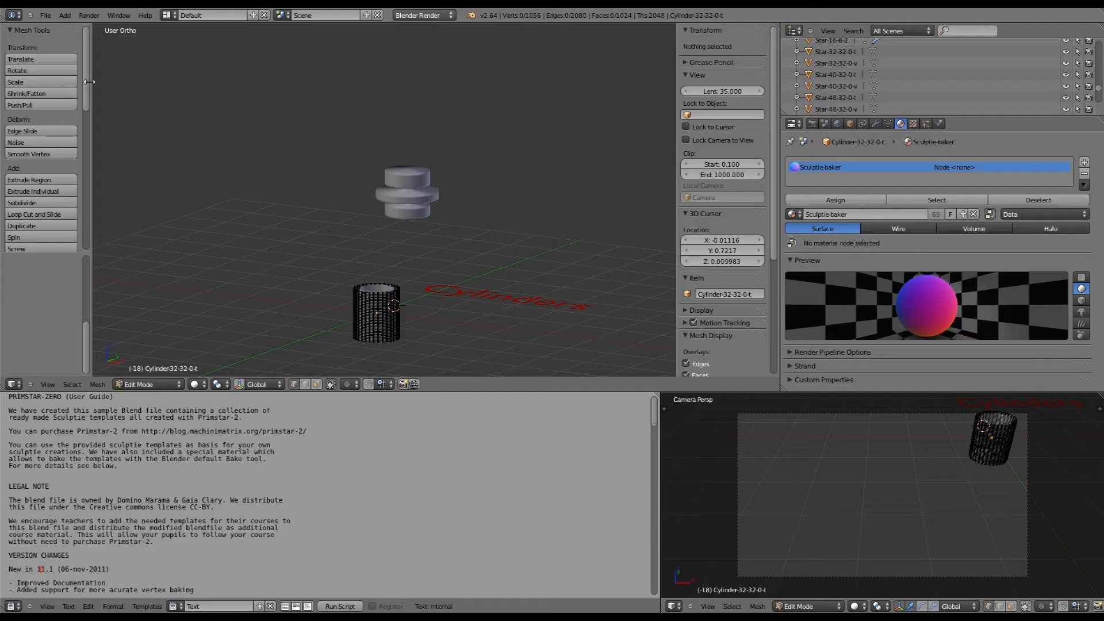
# View the stepped cylinder's mesh in Edit Mode and go back to editing the open cylinder
pyautogui.press('Tab')
pyautogui.rightClick(412, 199)
pyautogui.scroll(3, 377, 254)
pyautogui.press('Tab')
pyautogui.scroll(-3, 363, 261)
pyautogui.press('Tab')
pyautogui.rightClick(375, 328)
pyautogui.press('Tab')
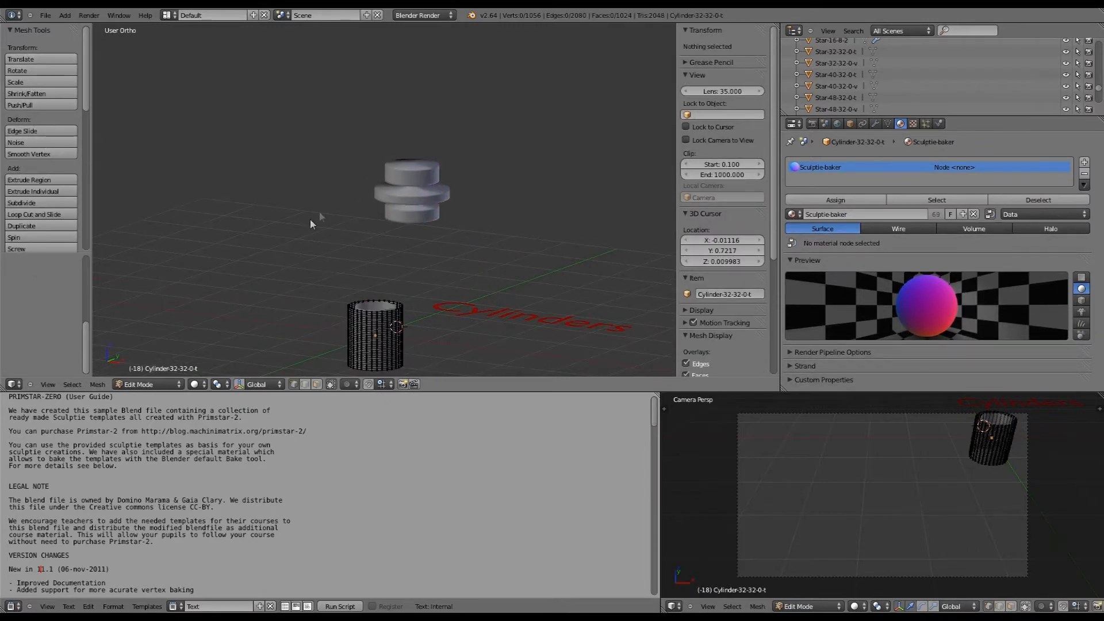
# Select the stepped cylinder in Object Mode, check its mesh in Edit Mode and return to Object Mode
pyautogui.press('Tab')
pyautogui.rightClick(424, 205)
pyautogui.scroll(5, 427, 205)
pyautogui.press('Tab')
pyautogui.press('Tab')
pyautogui.press('Tab')
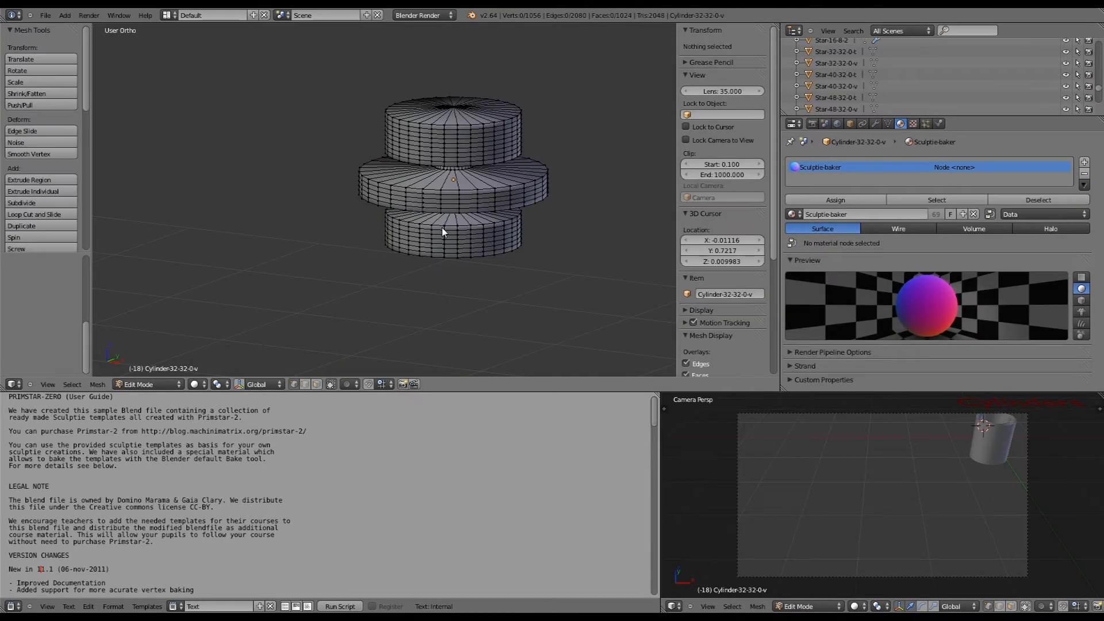
pyautogui.press('Tab')
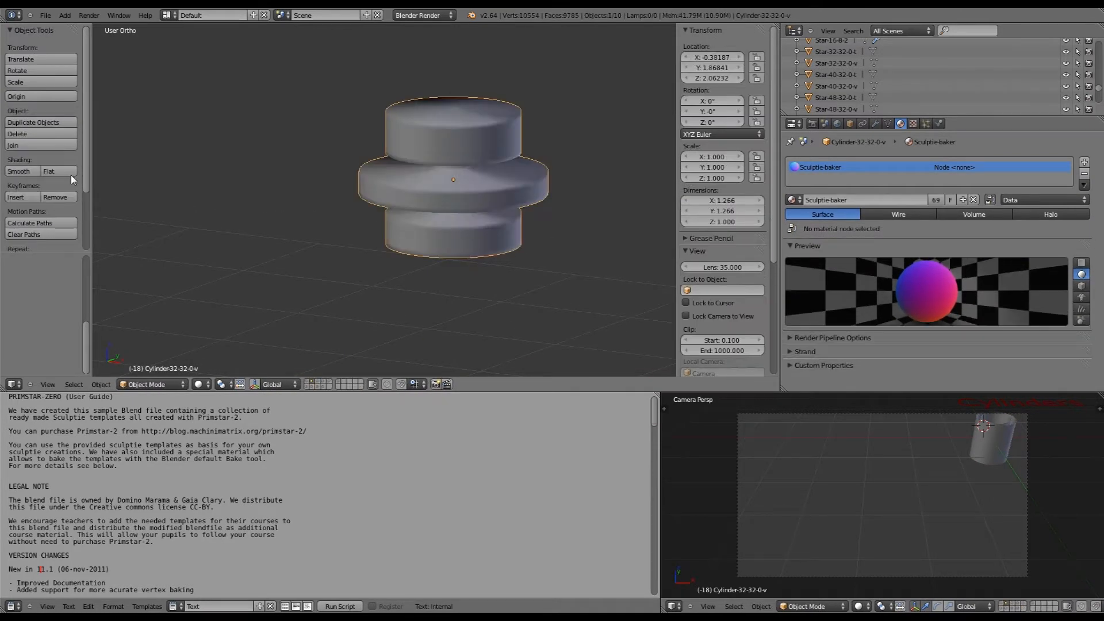
# Apply flat shading to the stepped cylinder
pyautogui.click(53, 173)
pyautogui.click(53, 173)
pyautogui.scroll(6, 592, 249)
pyautogui.scroll(-5, 594, 101)
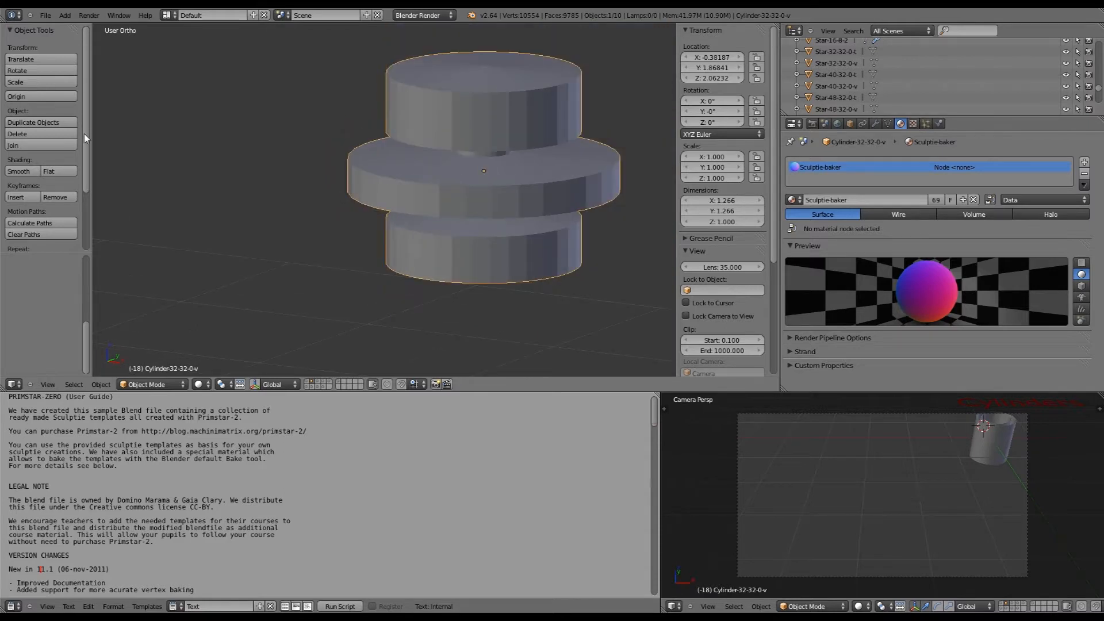
# Apply smooth shading to the stepped cylinder
pyautogui.click(21, 171)
pyautogui.scroll(-6, 476, 184)
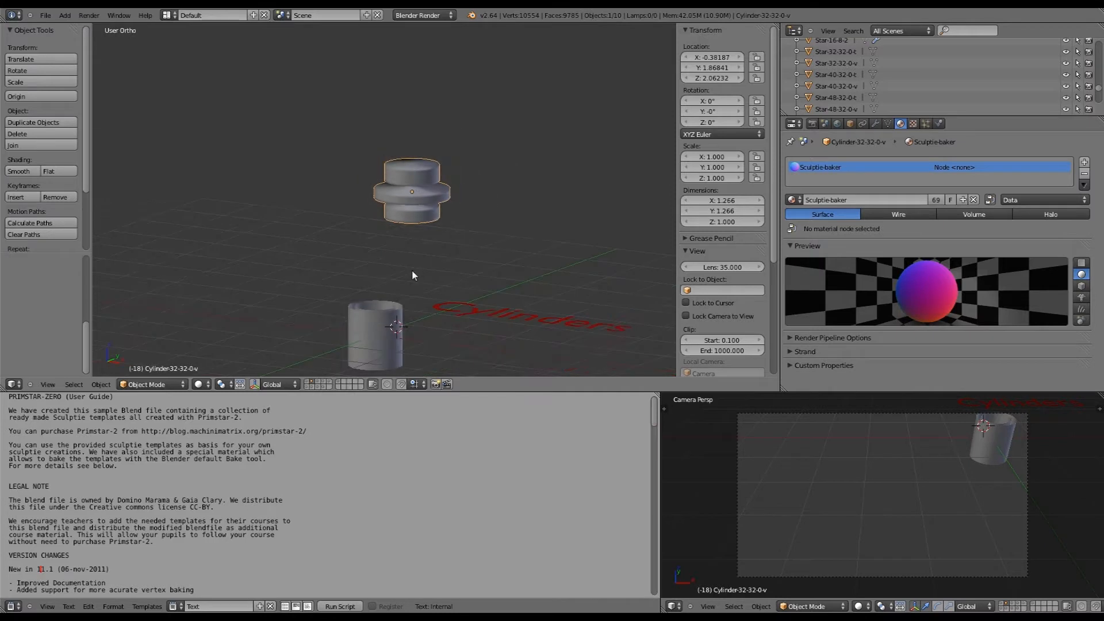
pyautogui.scroll(-4, 412, 275)
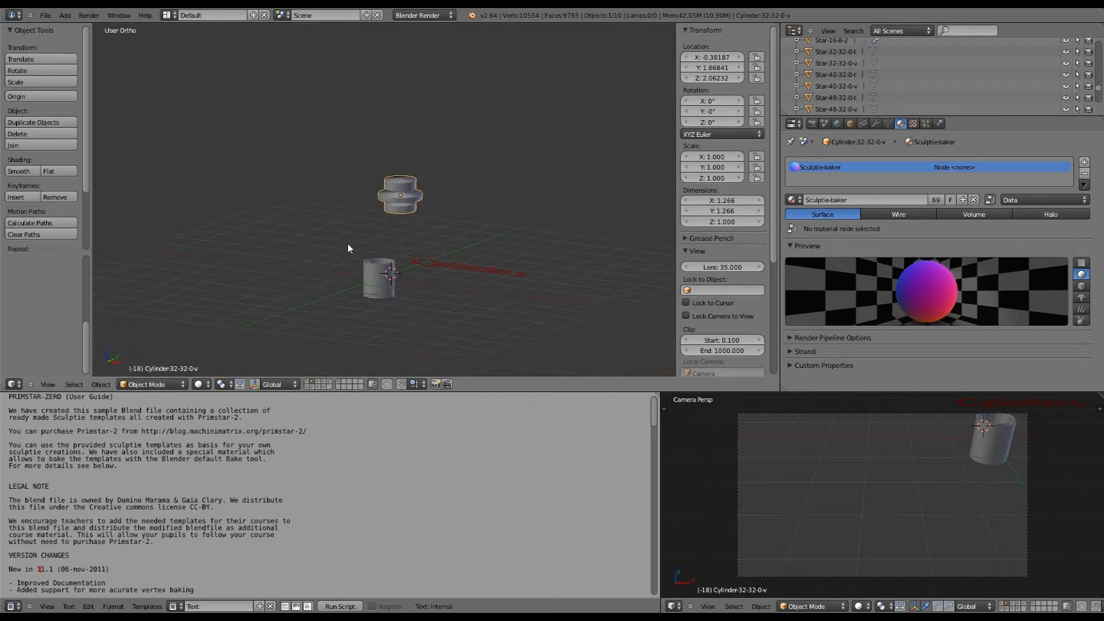
pyautogui.scroll(3, 418, 231)
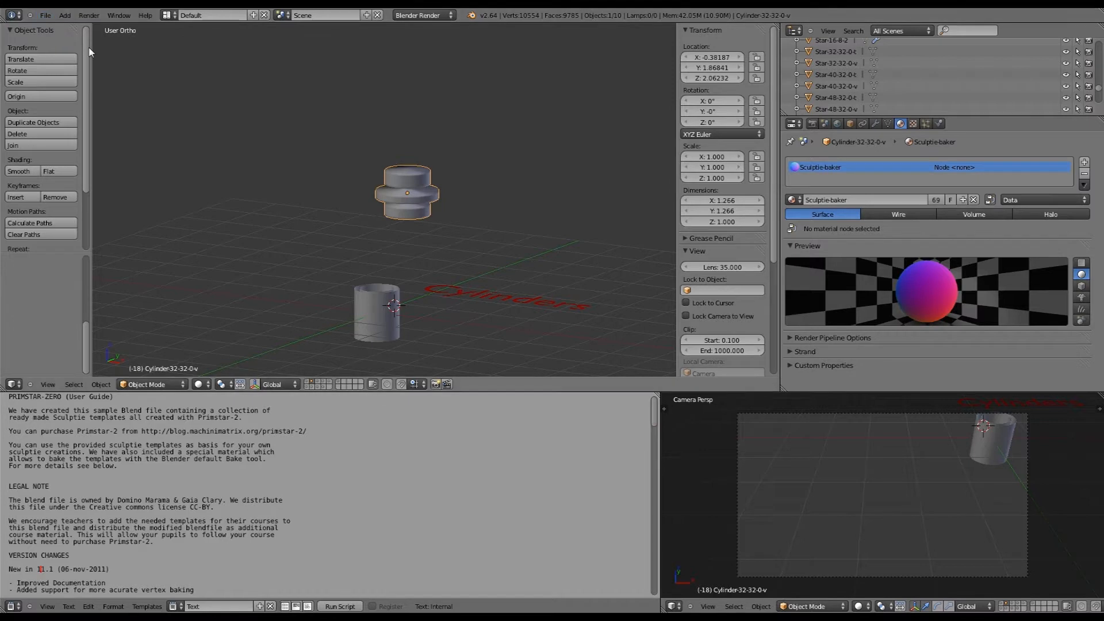
pyautogui.click(65, 20)
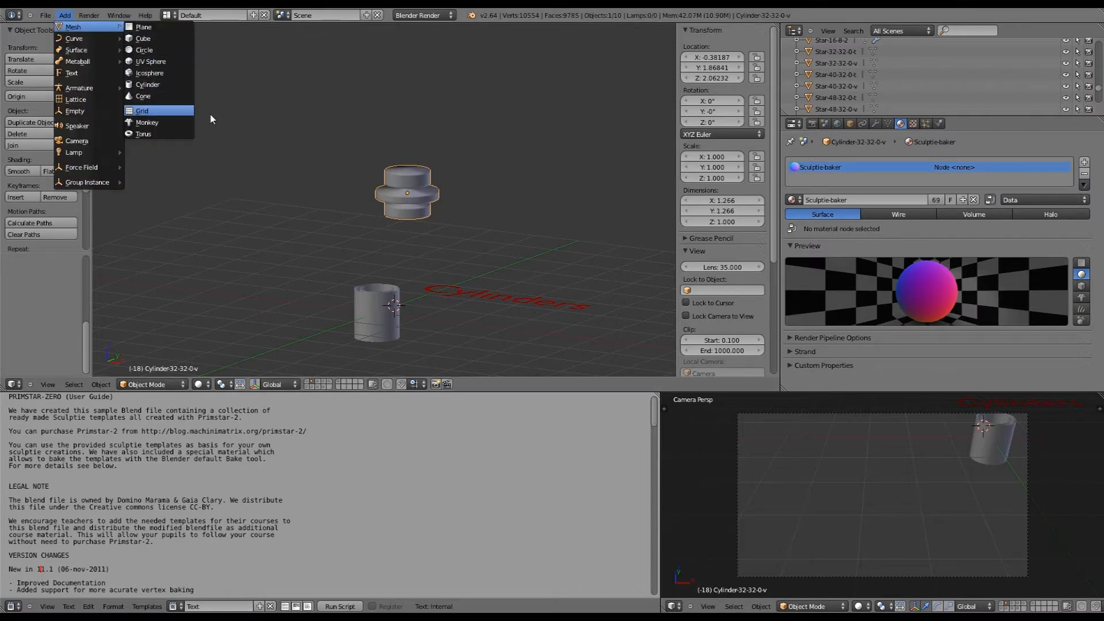
pyautogui.click(251, 113)
pyautogui.scroll(-2, 359, 219)
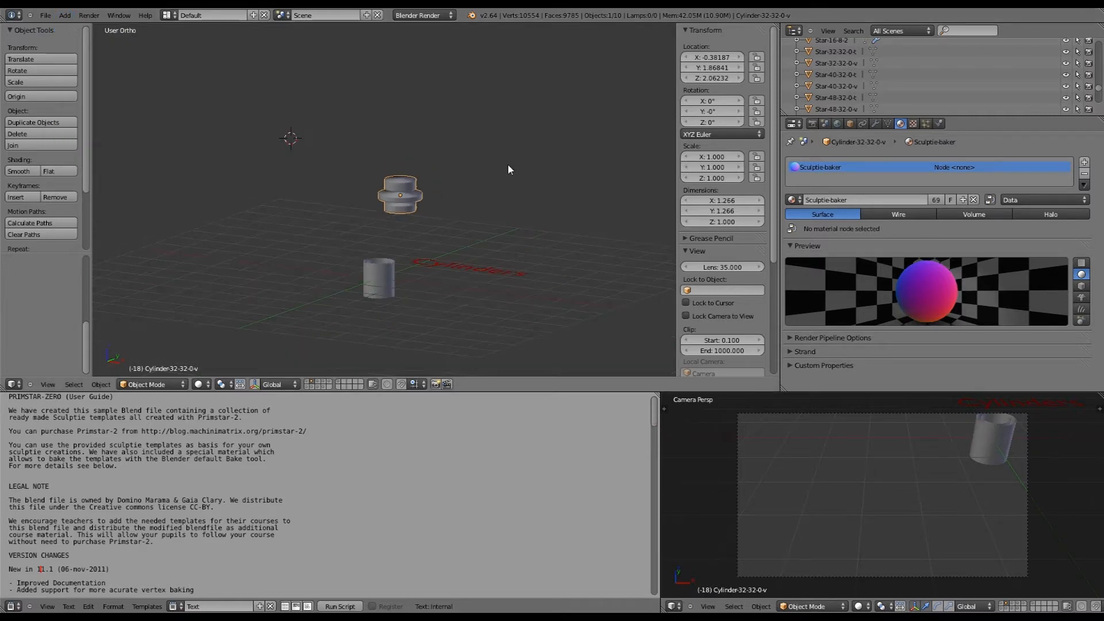
pyautogui.scroll(-8, 508, 164)
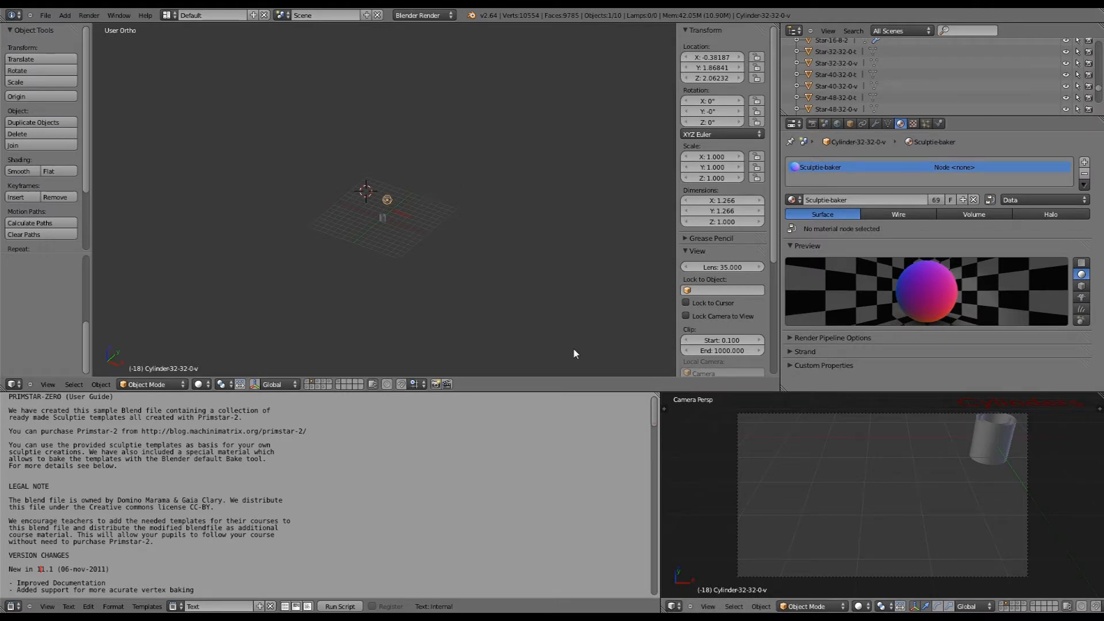
# Render the current camera view as a still image and close the render result
pyautogui.click(89, 15)
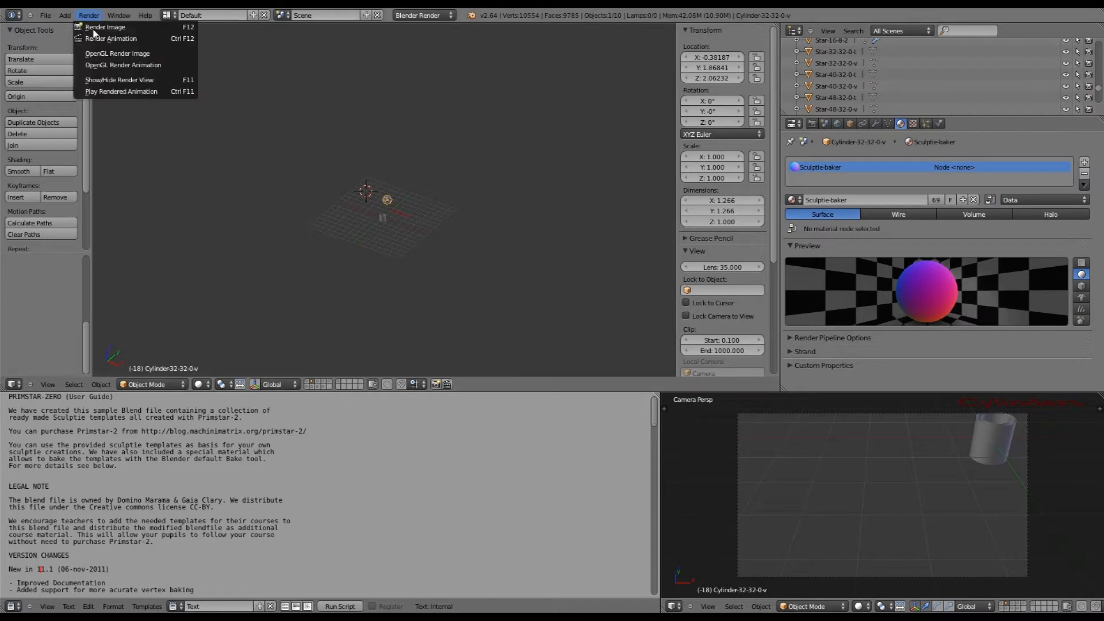
pyautogui.click(100, 27)
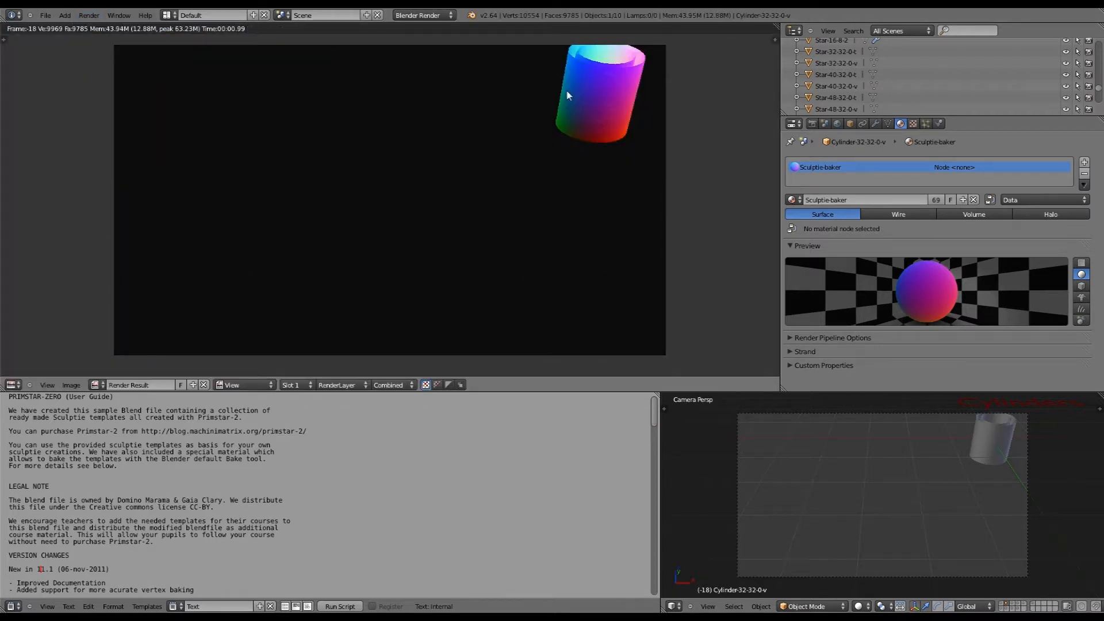
pyautogui.press('Escape')
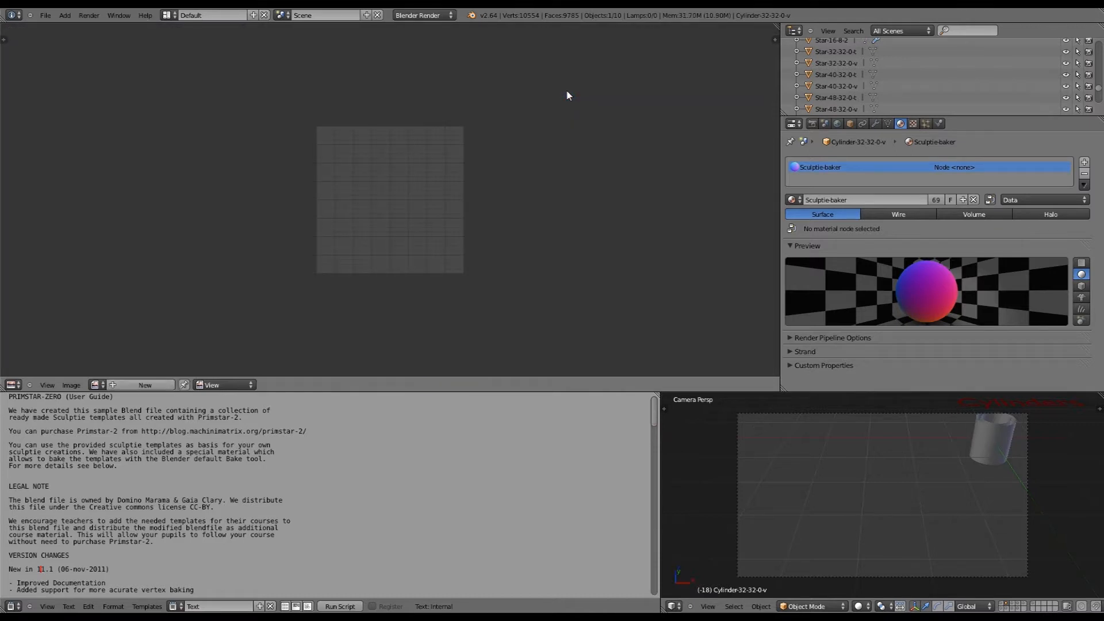
pyautogui.press('Escape')
pyautogui.scroll(10, 557, 120)
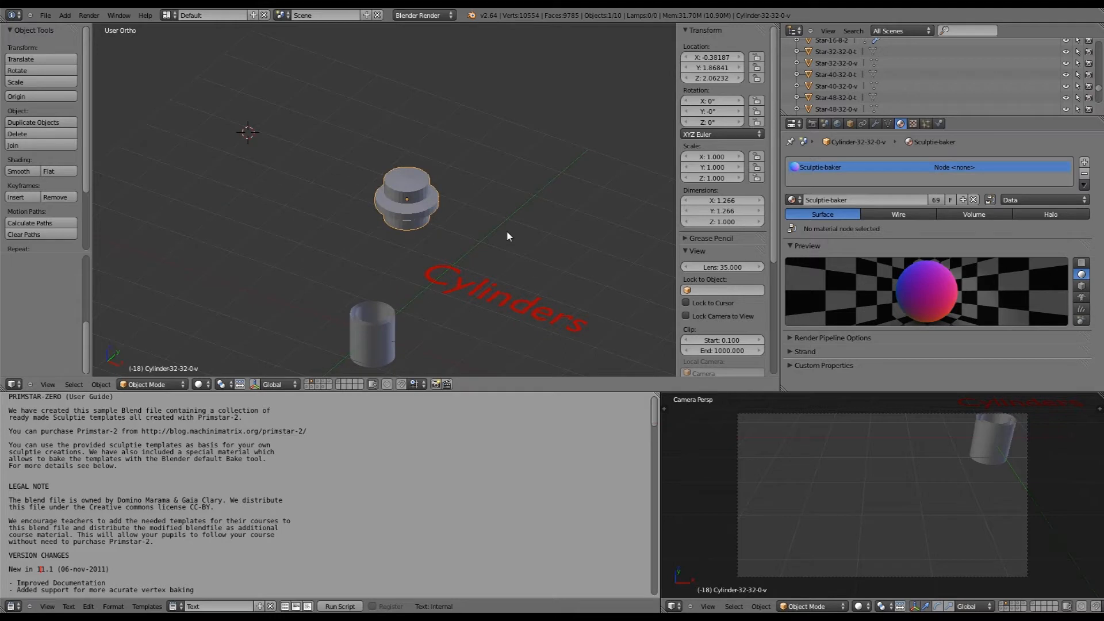
pyautogui.keyDown('shift'); pyautogui.moveTo(507, 232); pyautogui.dragTo(491, 217, button='middle'); pyautogui.keyUp('shift')
pyautogui.keyDown('shift'); pyautogui.scroll(-4, 473, 196); pyautogui.keyUp('shift')
pyautogui.keyDown('shift'); pyautogui.scroll(1, 473, 196); pyautogui.keyUp('shift')
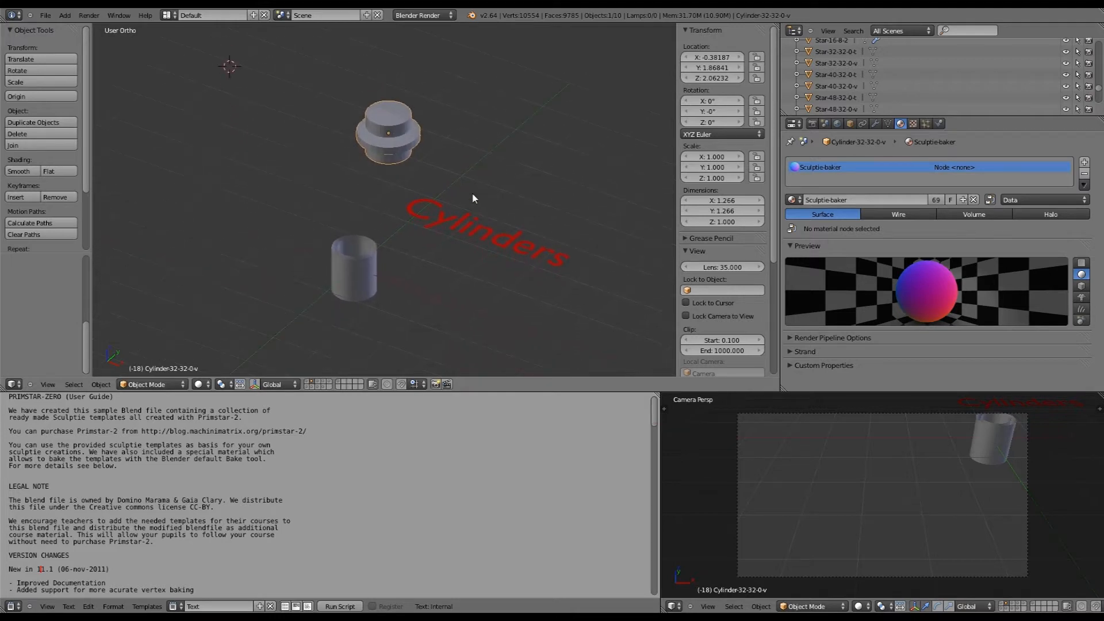
pyautogui.scroll(2, 474, 196)
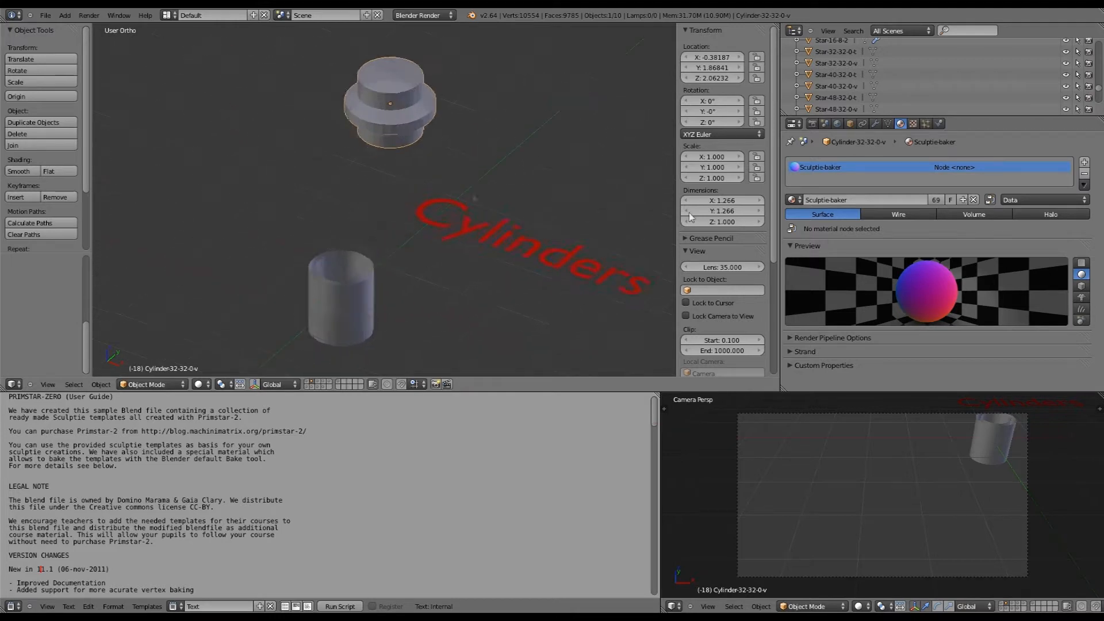
# Look through the scene's render settings, from Bake and Shading down to Output
pyautogui.click(812, 125)
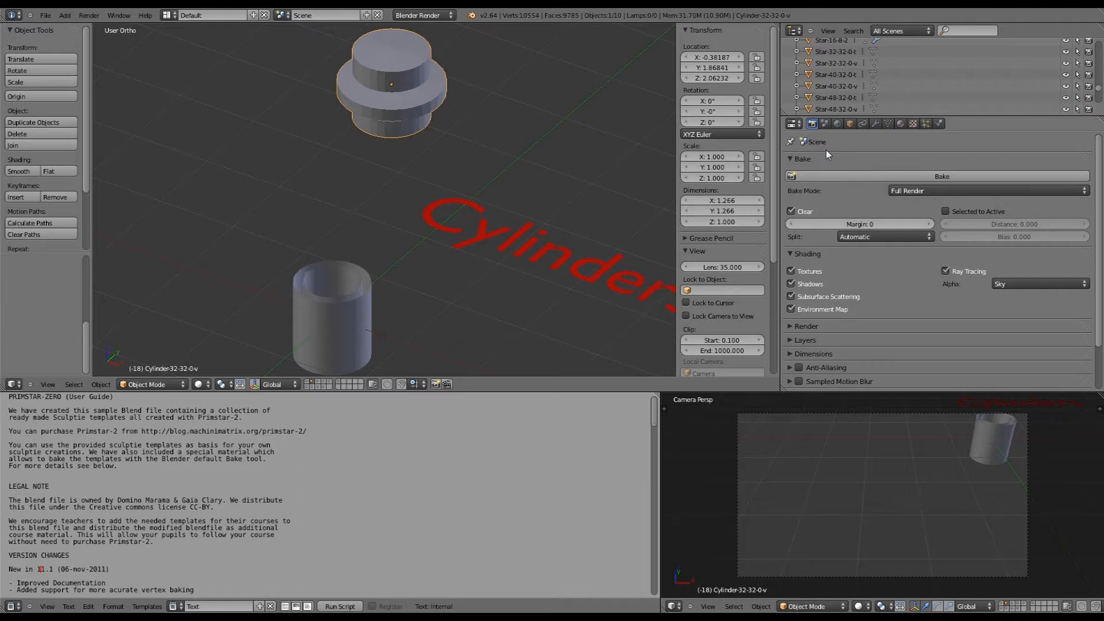
pyautogui.scroll(-3, 892, 257)
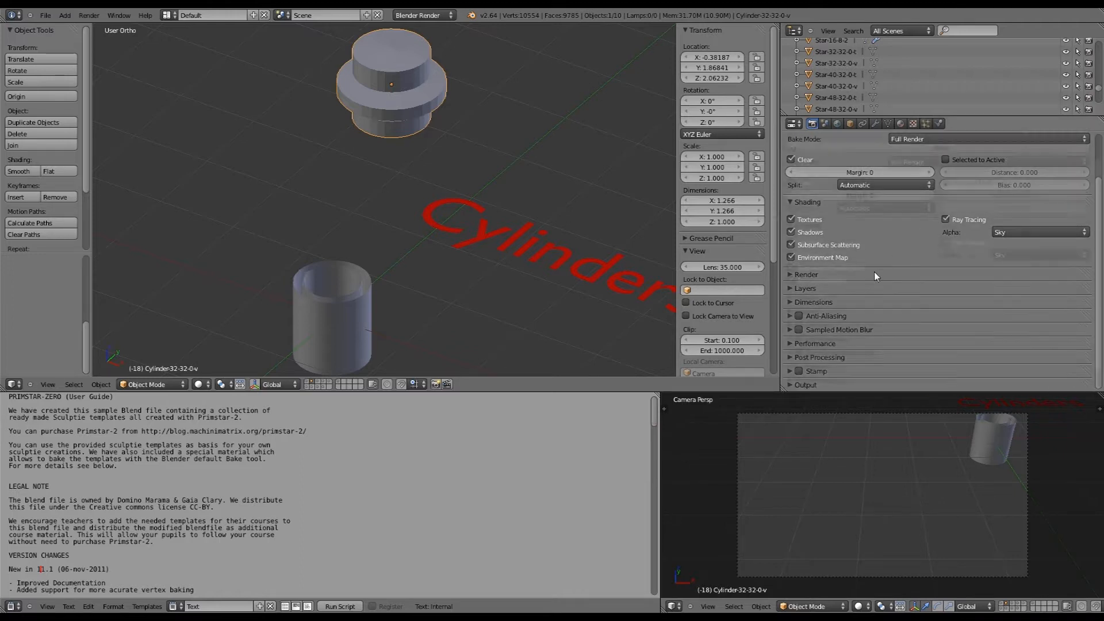
pyautogui.scroll(3, 874, 272)
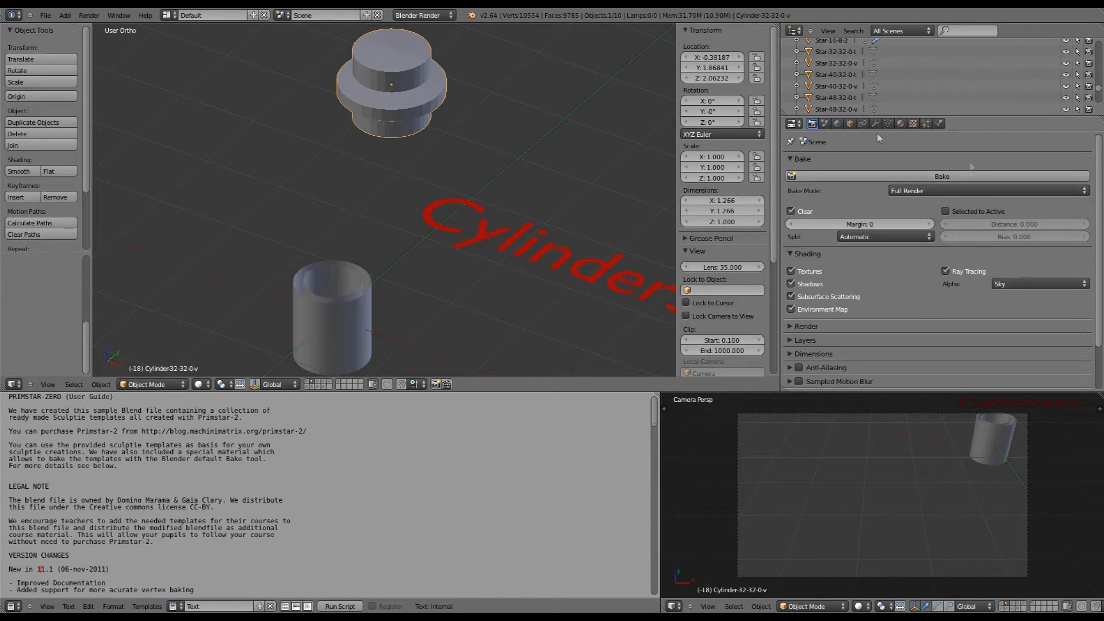
pyautogui.scroll(-2, 885, 289)
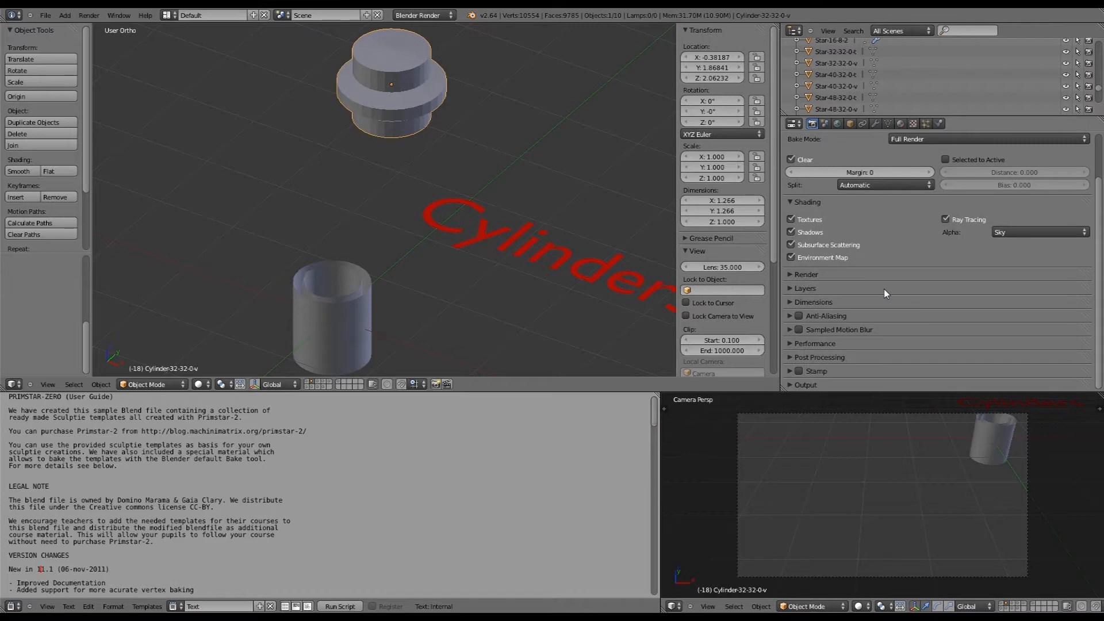
pyautogui.scroll(2, 886, 293)
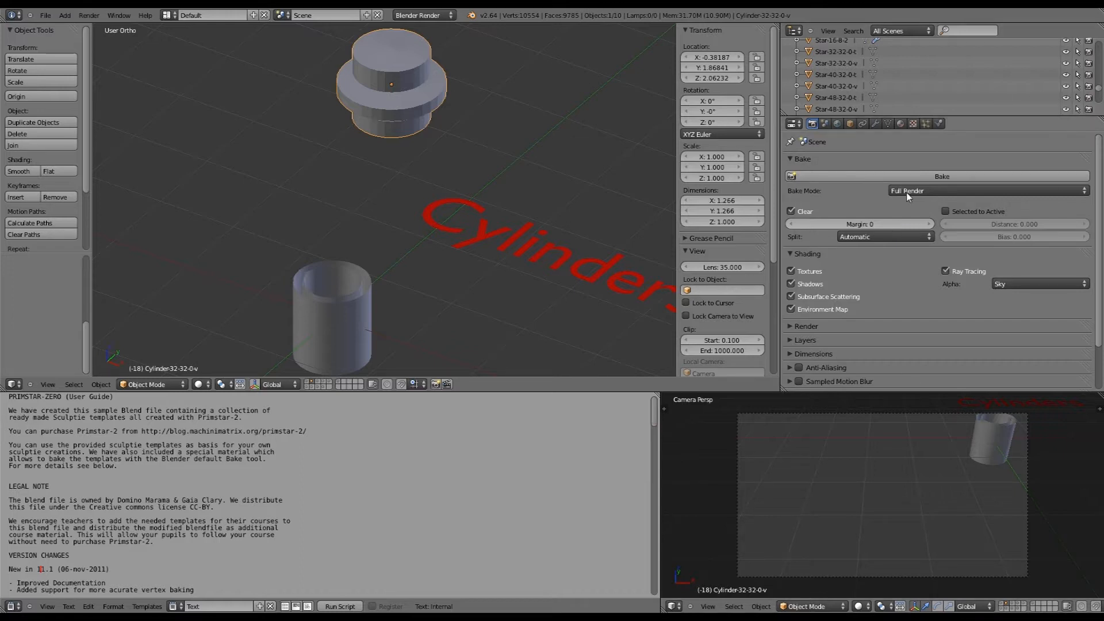
# Compare the metric and imperial unit systems in the scene settings and leave the units on Imperial
pyautogui.click(825, 125)
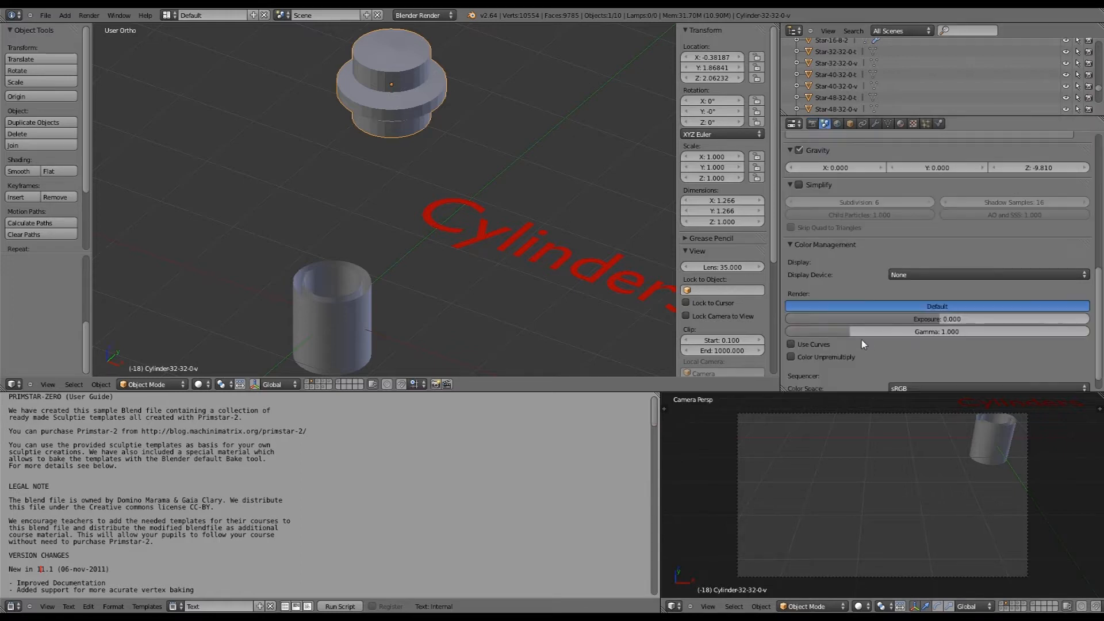
pyautogui.scroll(10, 873, 256)
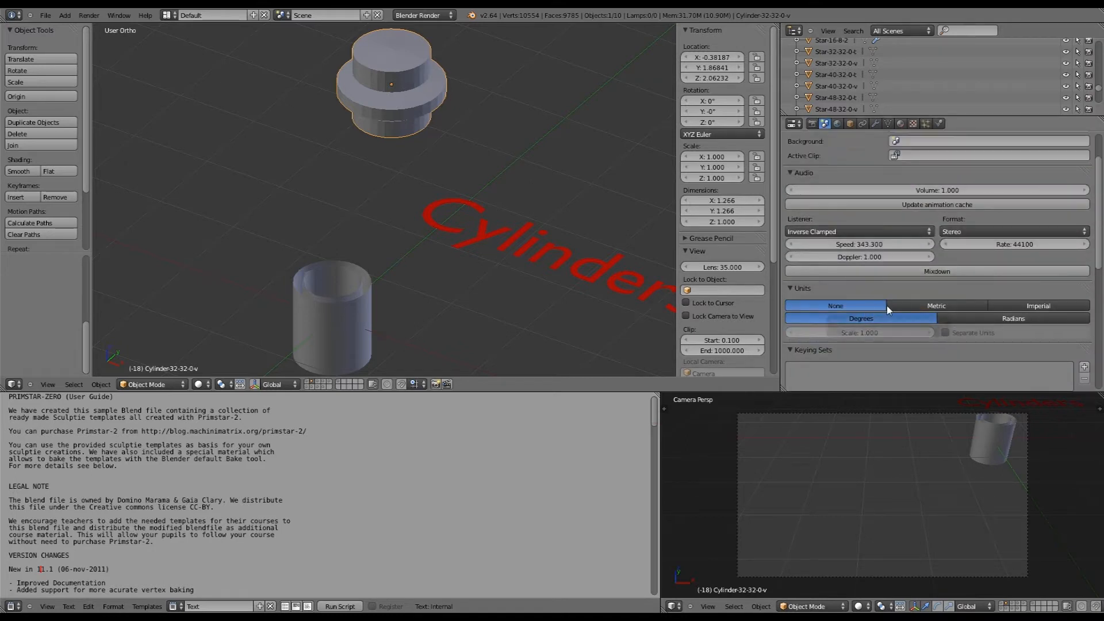
pyautogui.click(943, 306)
pyautogui.click(1001, 307)
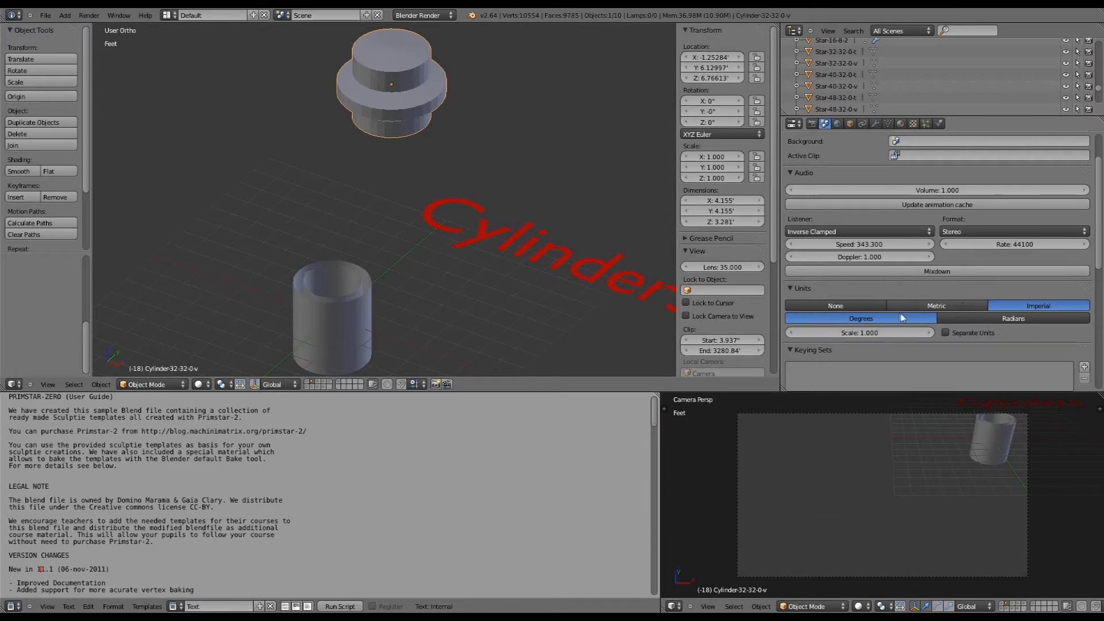
pyautogui.click(878, 306)
pyautogui.click(906, 311)
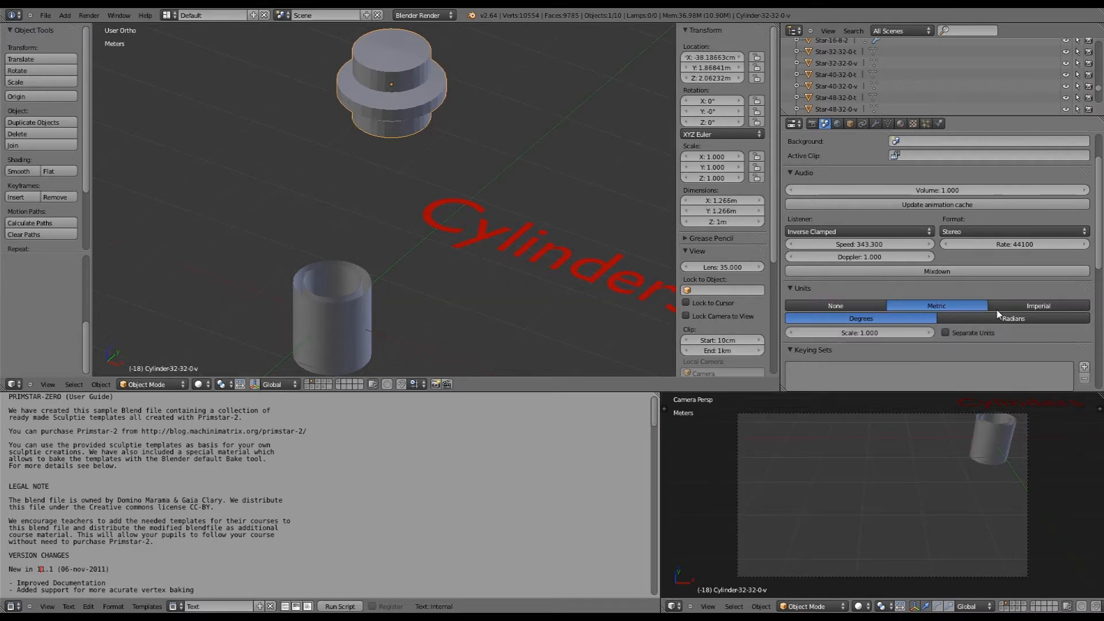
pyautogui.click(1038, 306)
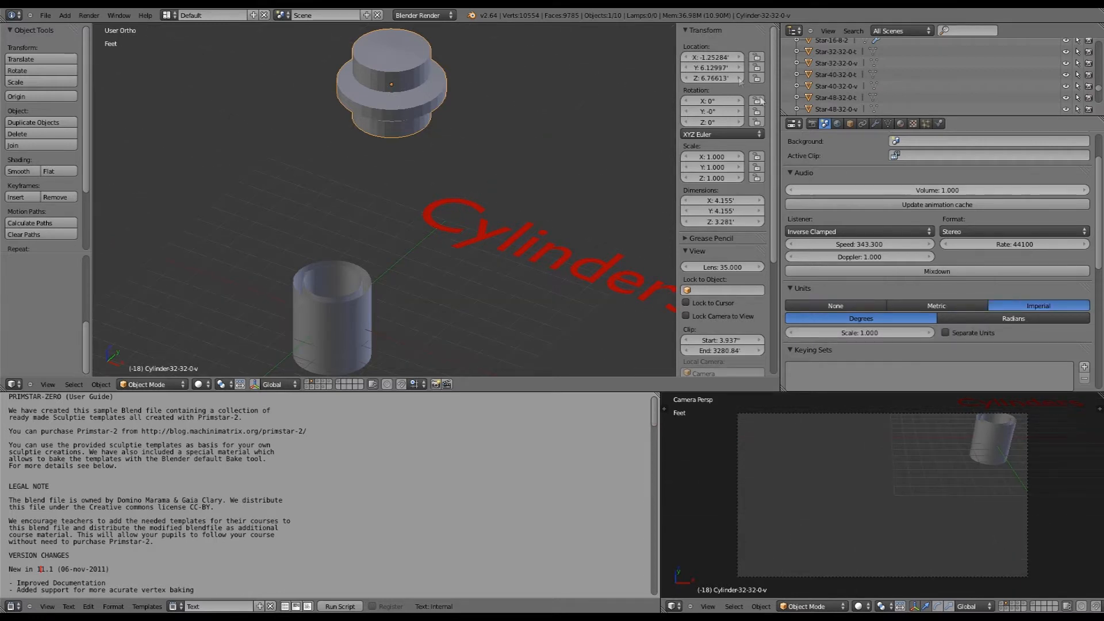
# Enable Blend Sky for the world and set a light grey zenith colour and a purple horizon colour
pyautogui.click(838, 124)
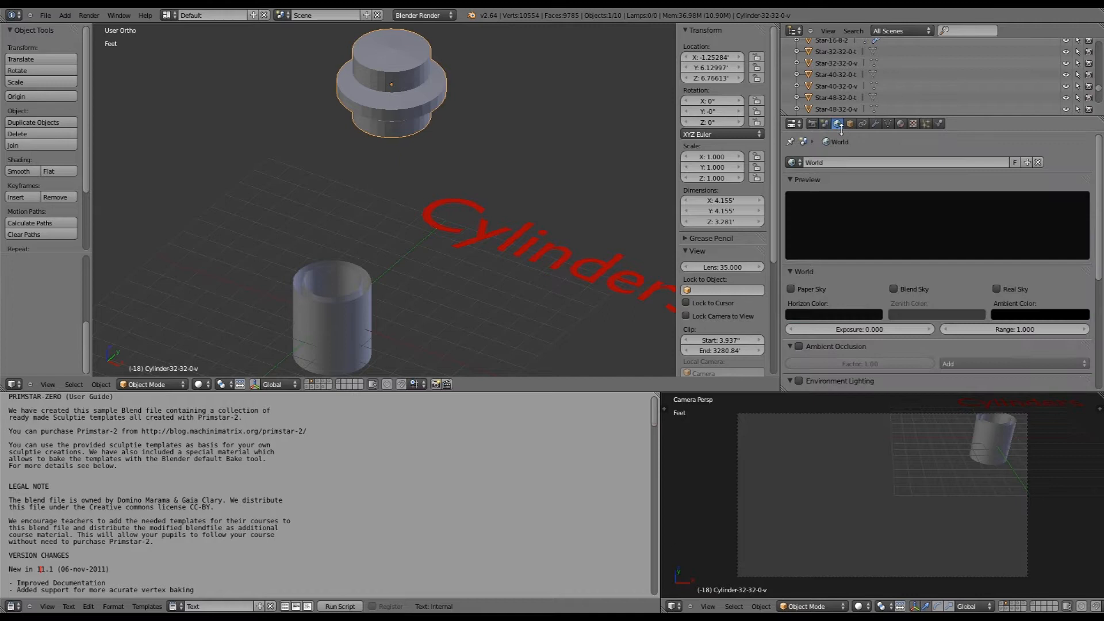
pyautogui.click(894, 289)
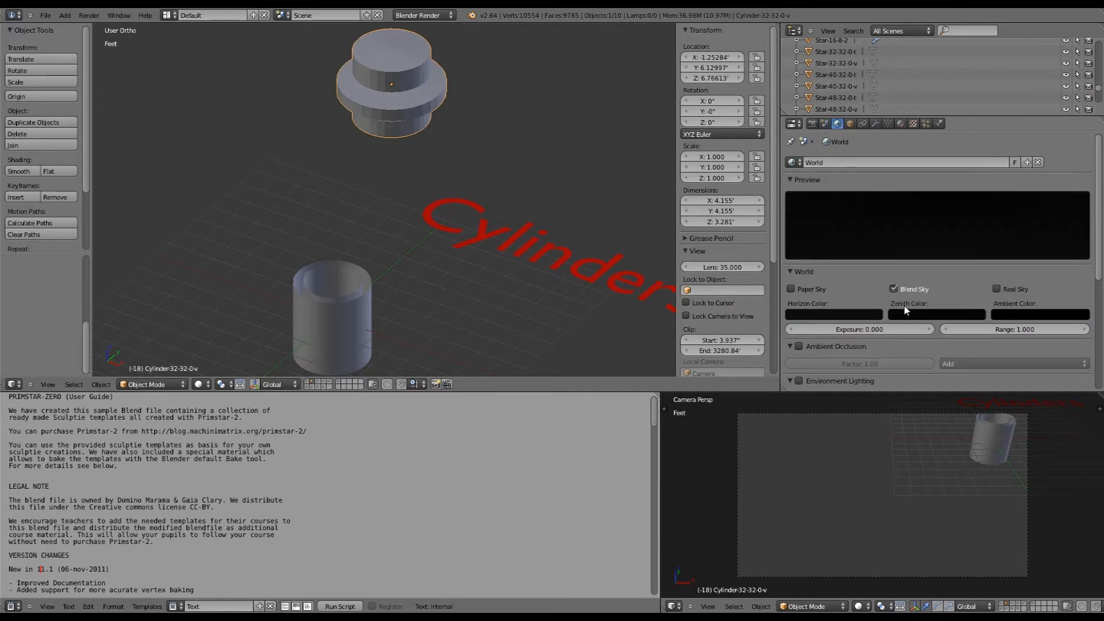
pyautogui.click(921, 314)
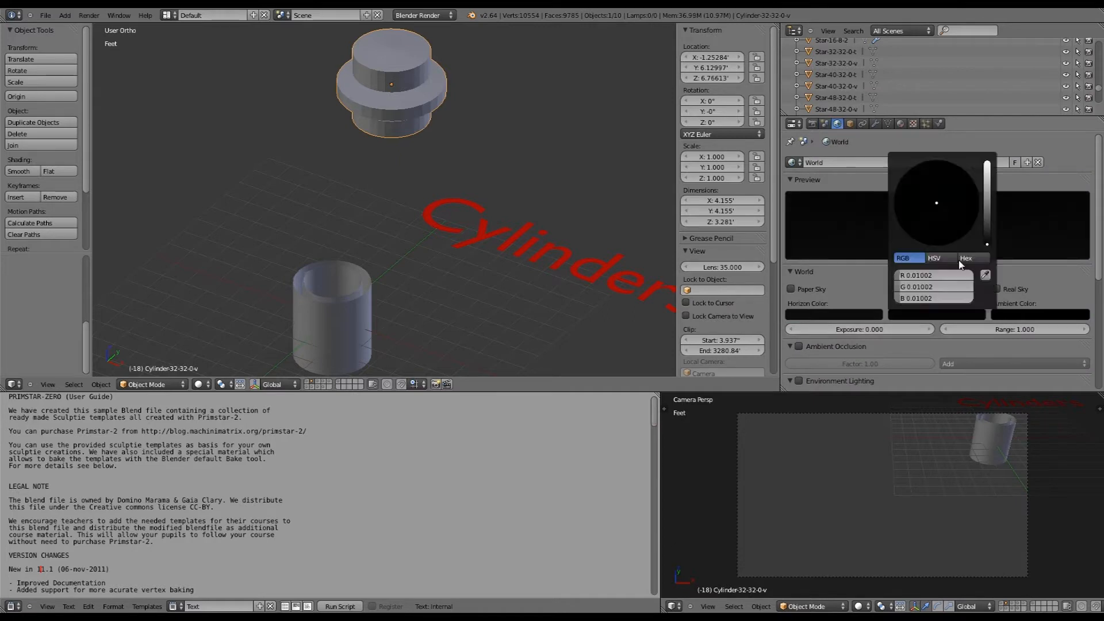
pyautogui.click(988, 193)
pyautogui.click(859, 314)
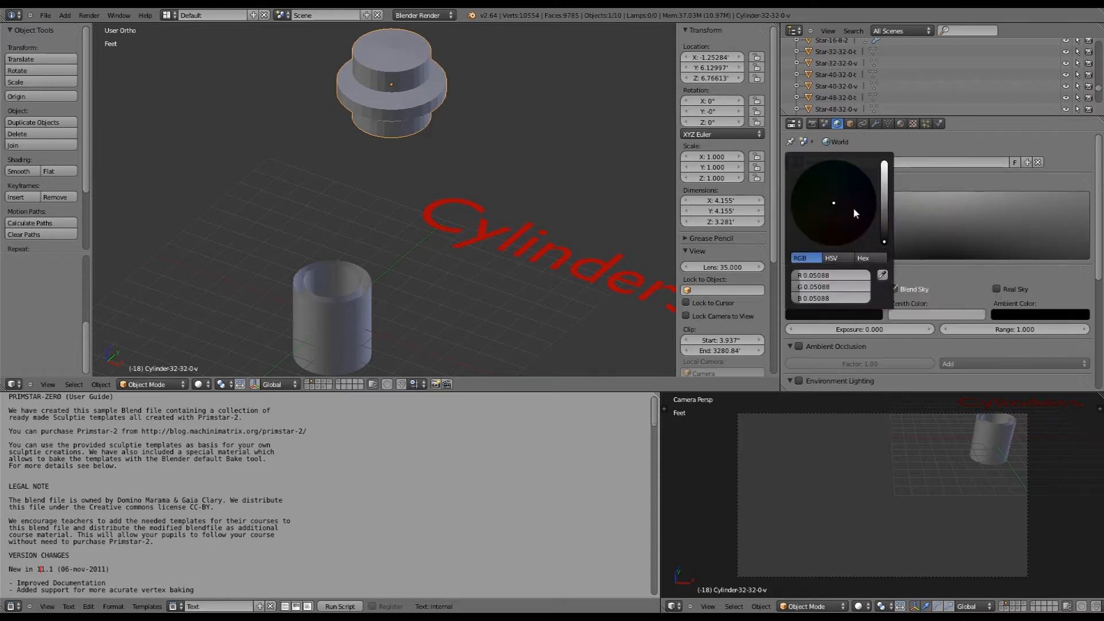
pyautogui.click(884, 194)
# Render the camera view as a still image with the blended sky background and close the render result
pyautogui.click(92, 15)
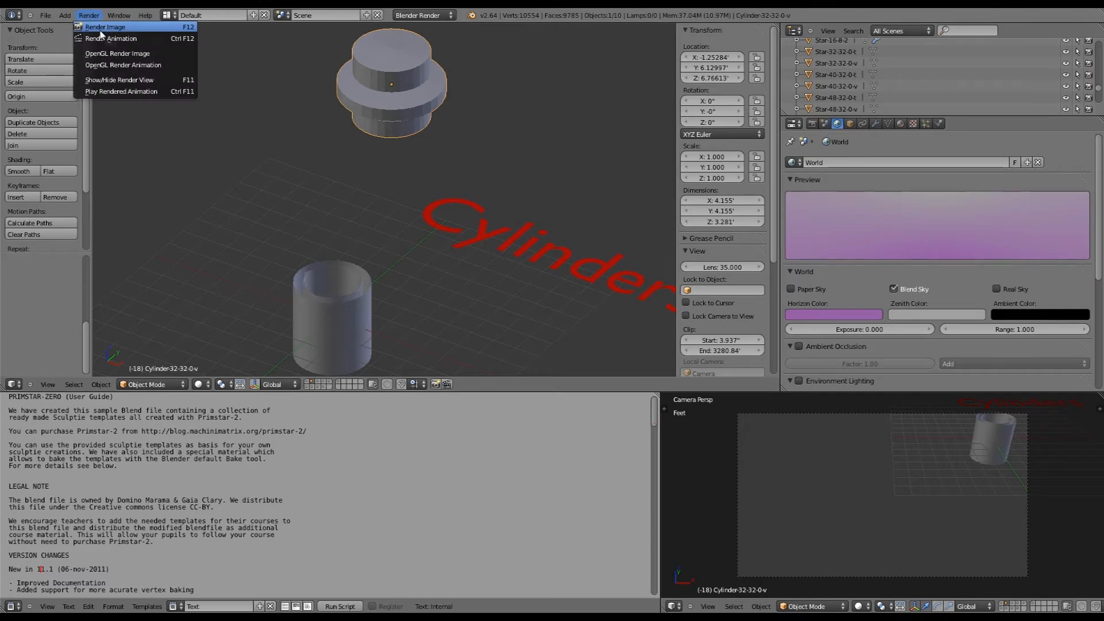
pyautogui.click(103, 27)
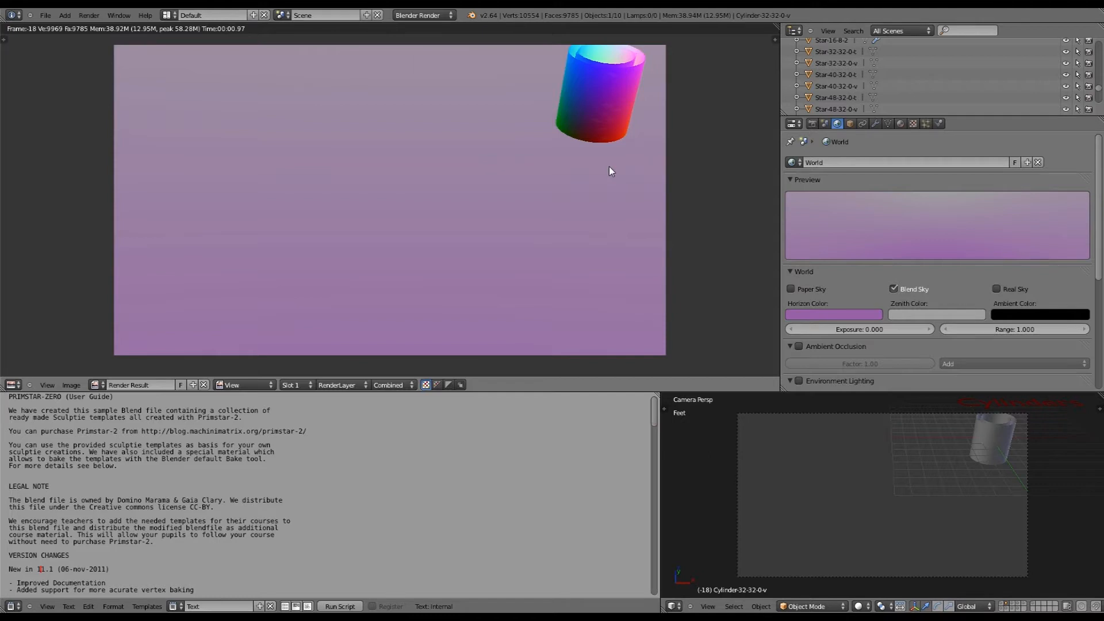
pyautogui.press('Escape')
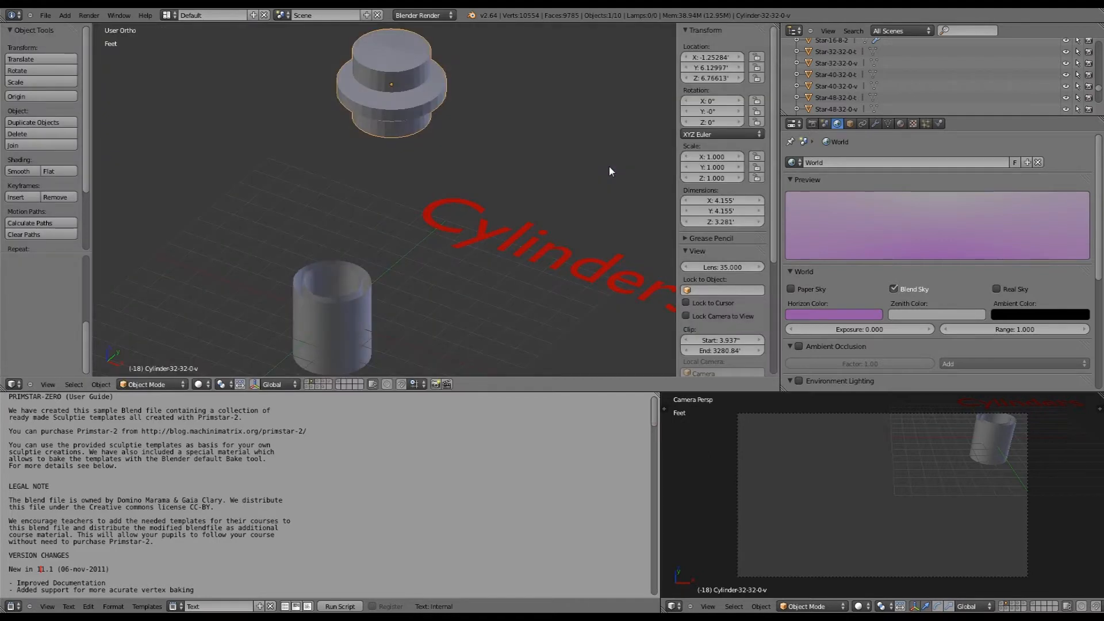
# Delete the red Cylinders text object from the scene
pyautogui.scroll(-2, 515, 246)
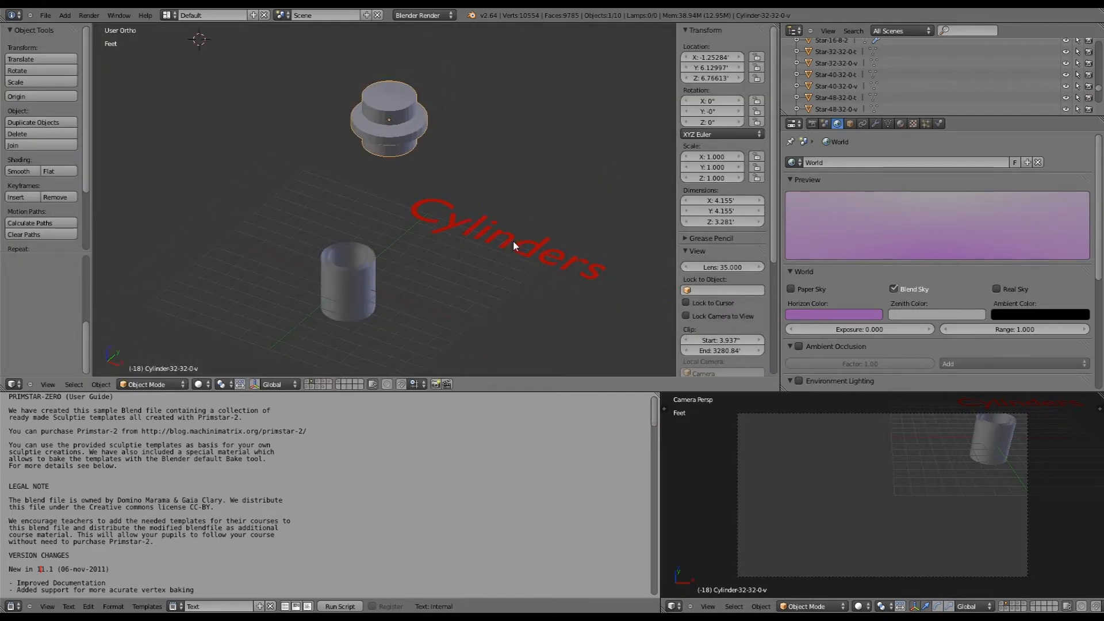
pyautogui.rightClick(515, 246)
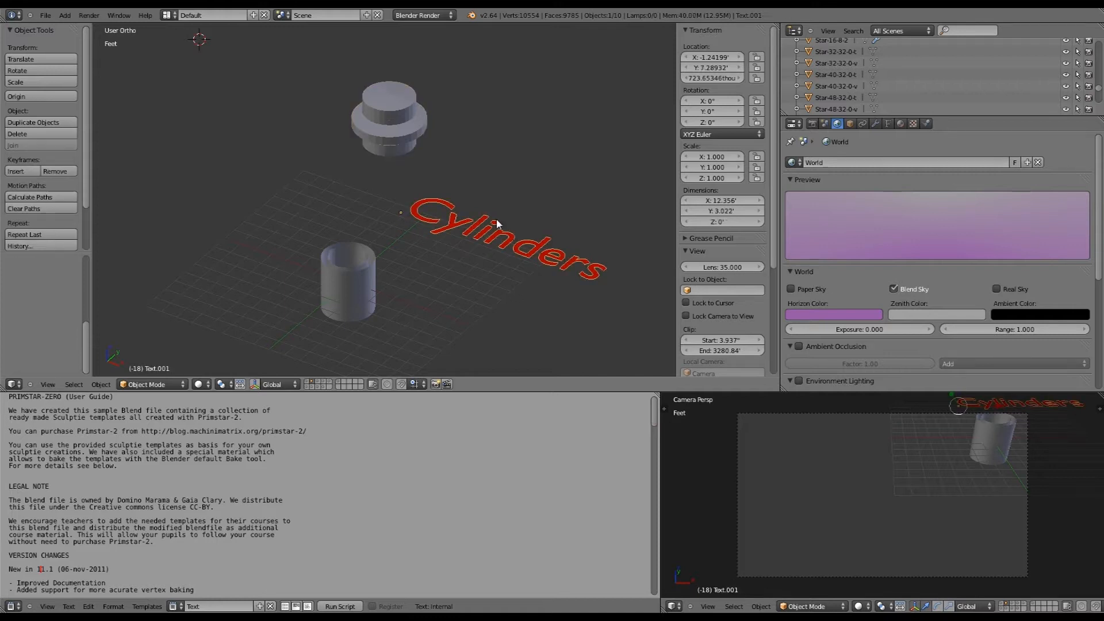
pyautogui.press('x')
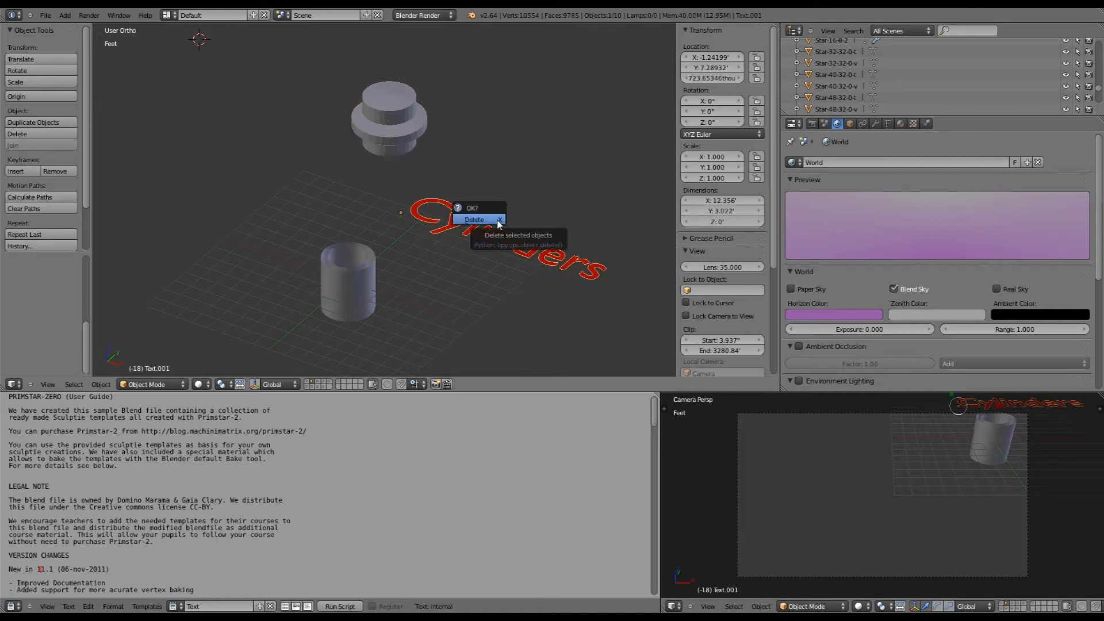
pyautogui.click(495, 223)
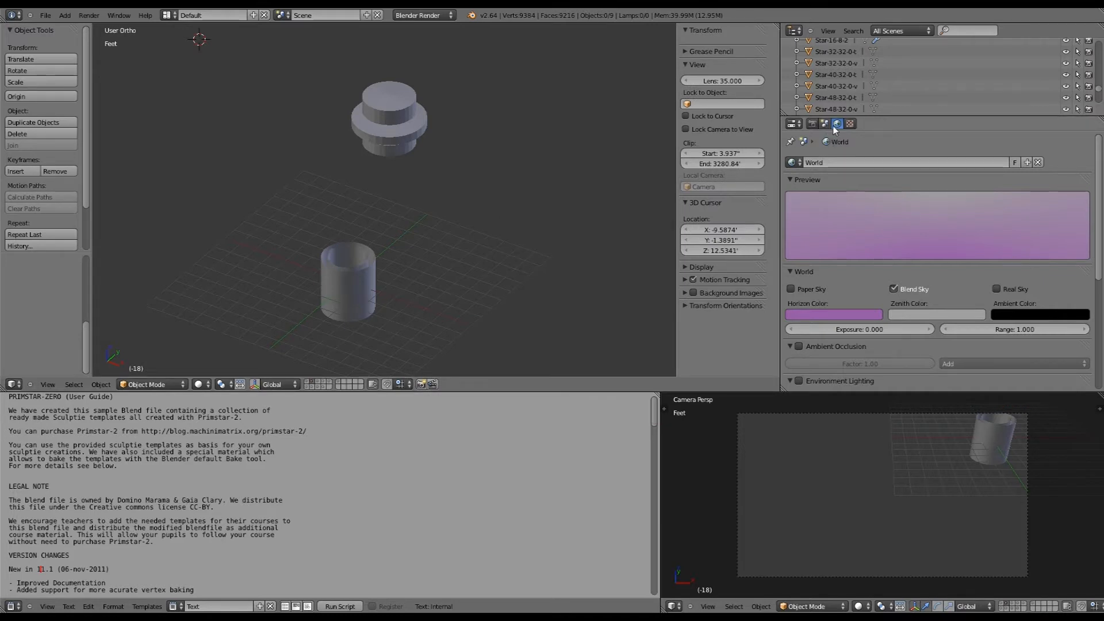
# Select the upper stepped cylinder and review its object properties, including its transform and 3D cursor values
pyautogui.rightClick(389, 122)
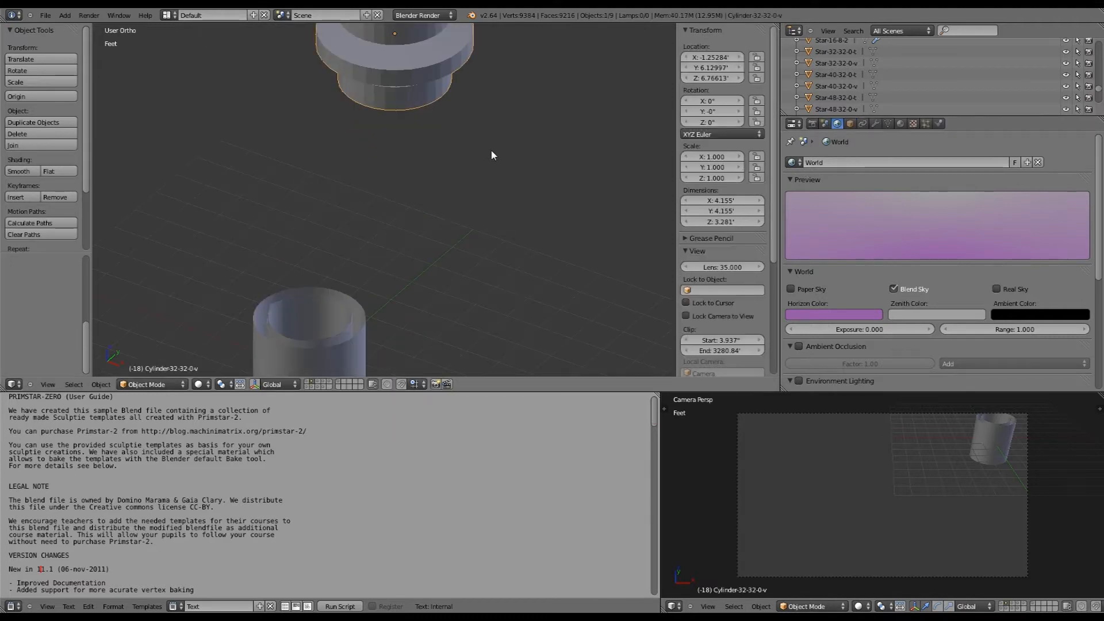
pyautogui.click(850, 123)
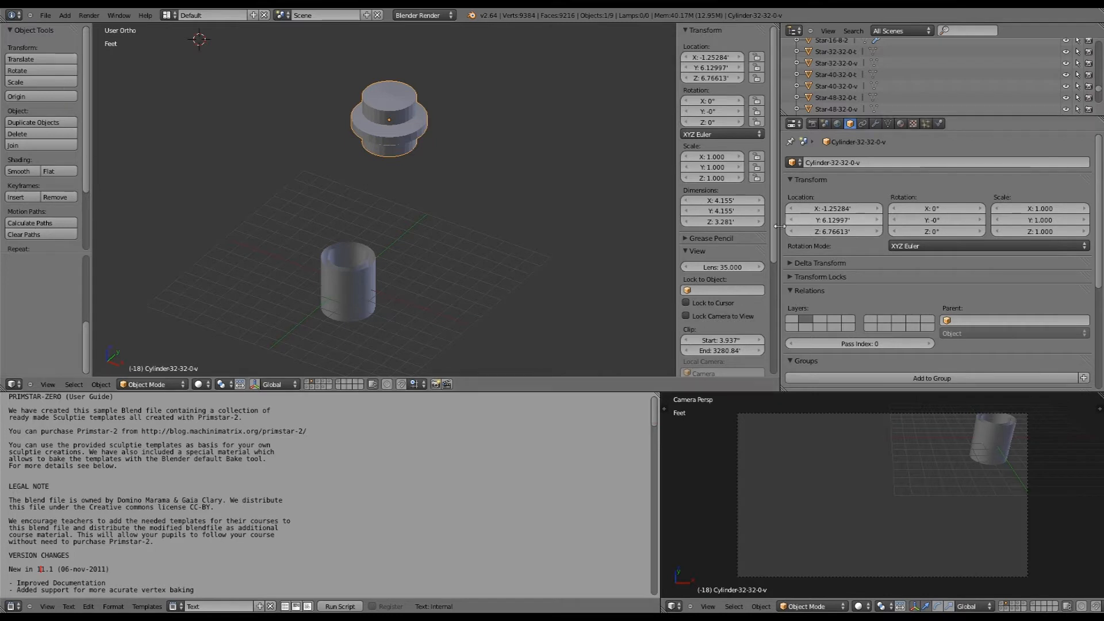
pyautogui.scroll(-6, 744, 244)
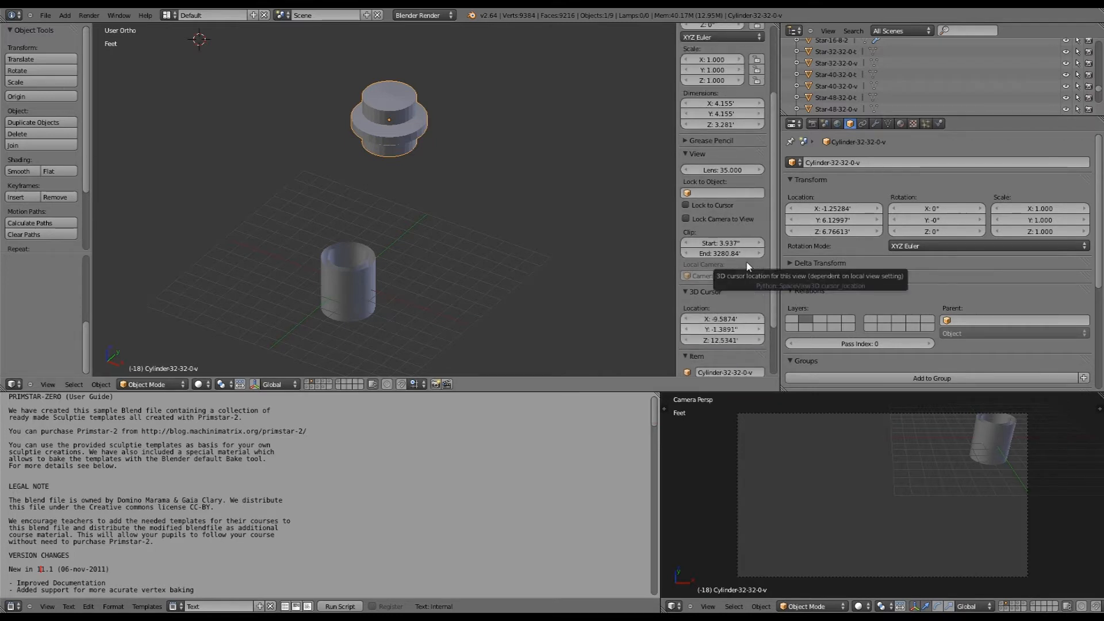
pyautogui.scroll(7, 747, 265)
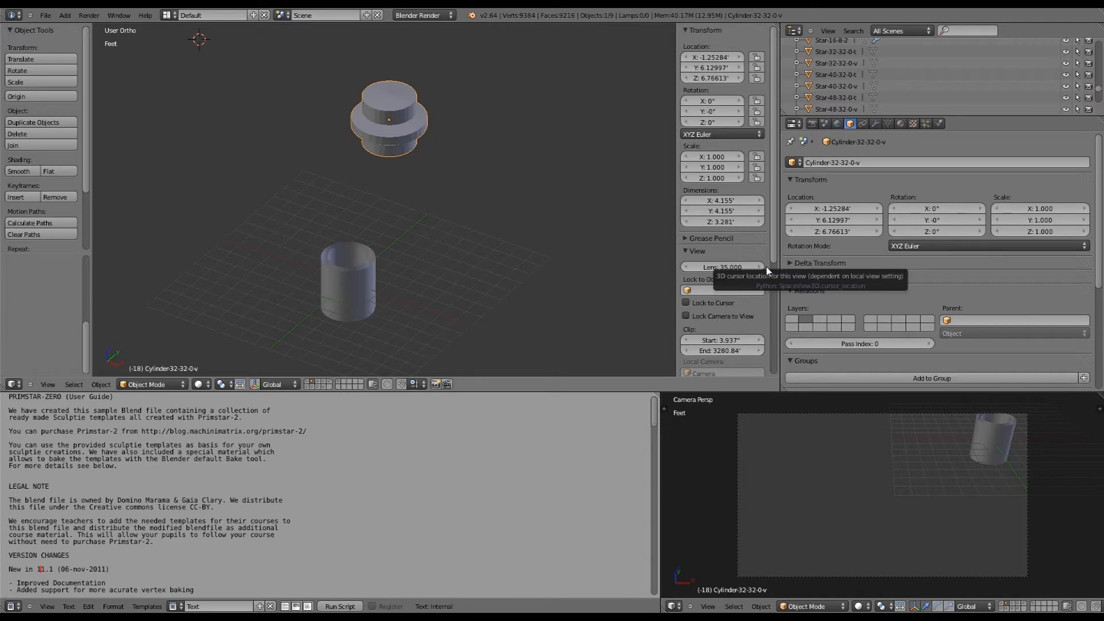
# Try assigning the upper cylinder to several other layers, including the fifth and first, and put it back on the second layer
pyautogui.click(789, 323)
pyautogui.click(805, 323)
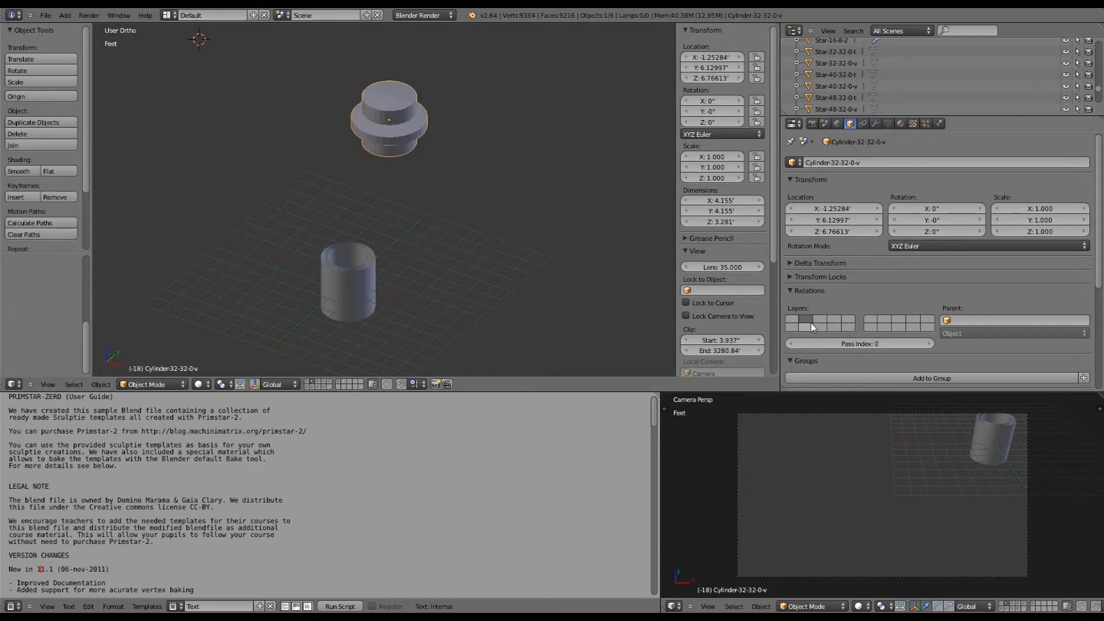
pyautogui.click(817, 320)
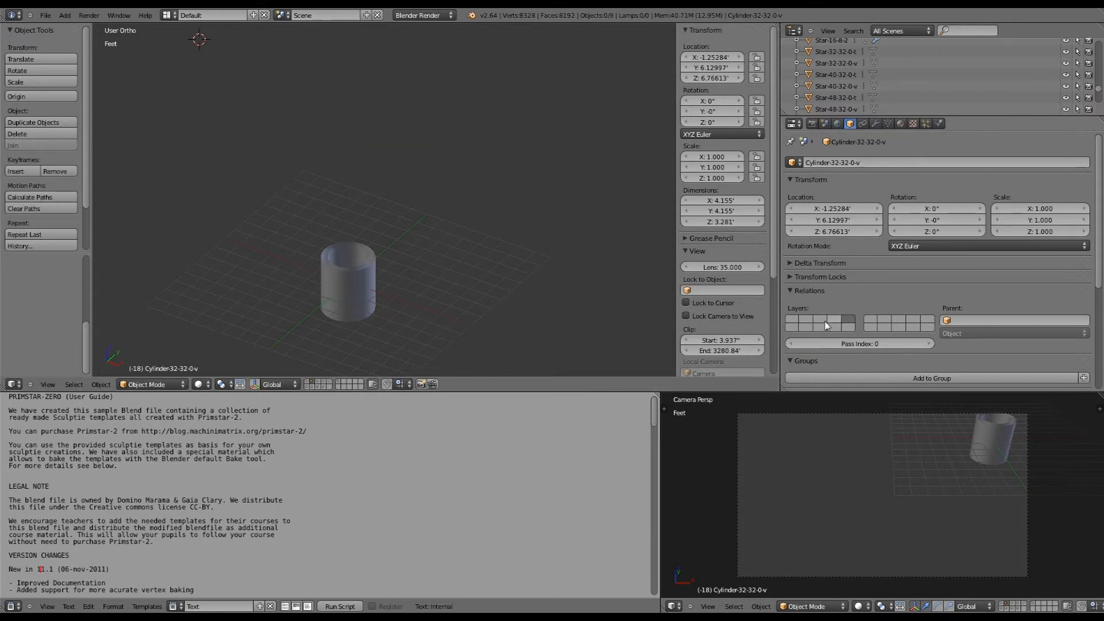
pyautogui.click(806, 320)
pyautogui.click(794, 328)
pyautogui.click(792, 319)
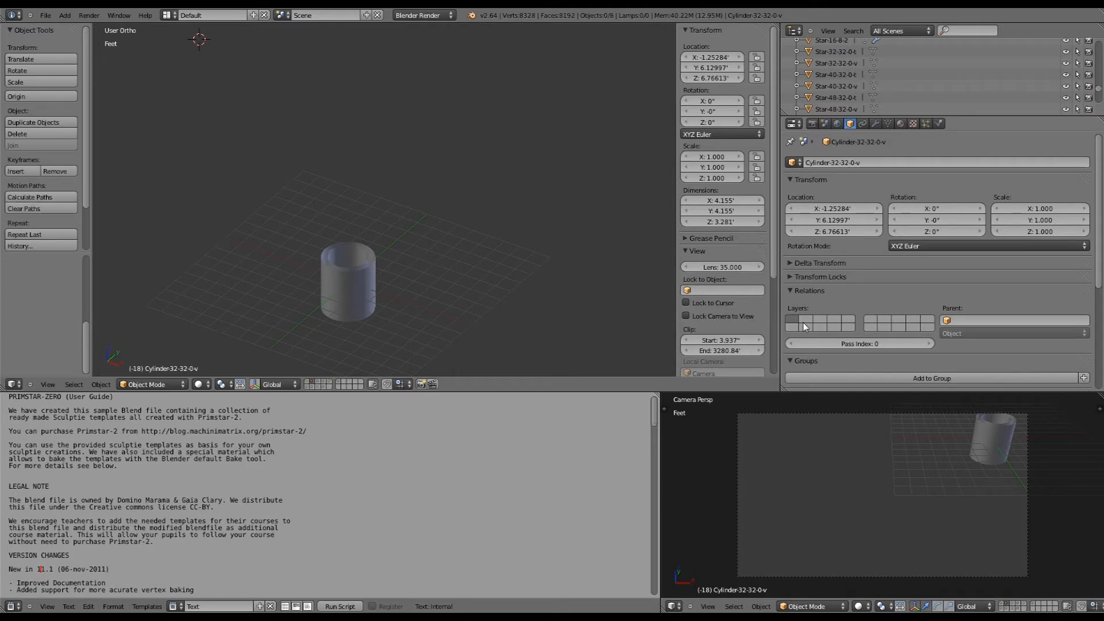
pyautogui.click(805, 320)
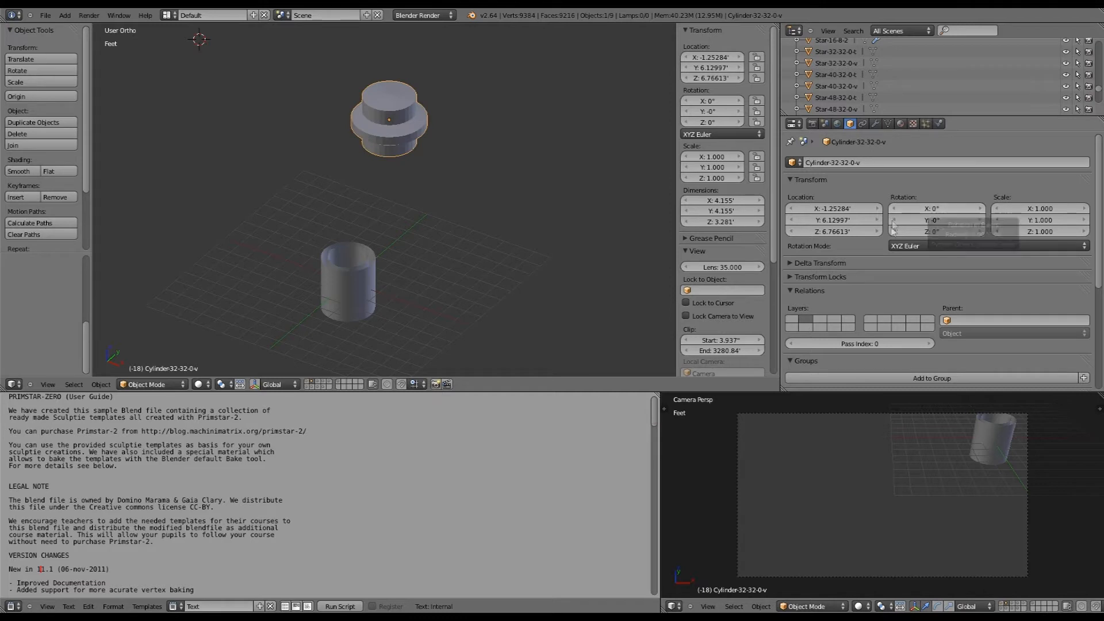
# Look over the cylinder's display settings and step through the scene's layers, leaving the first layer with the planes displayed
pyautogui.scroll(-3, 889, 338)
pyautogui.scroll(-1, 888, 334)
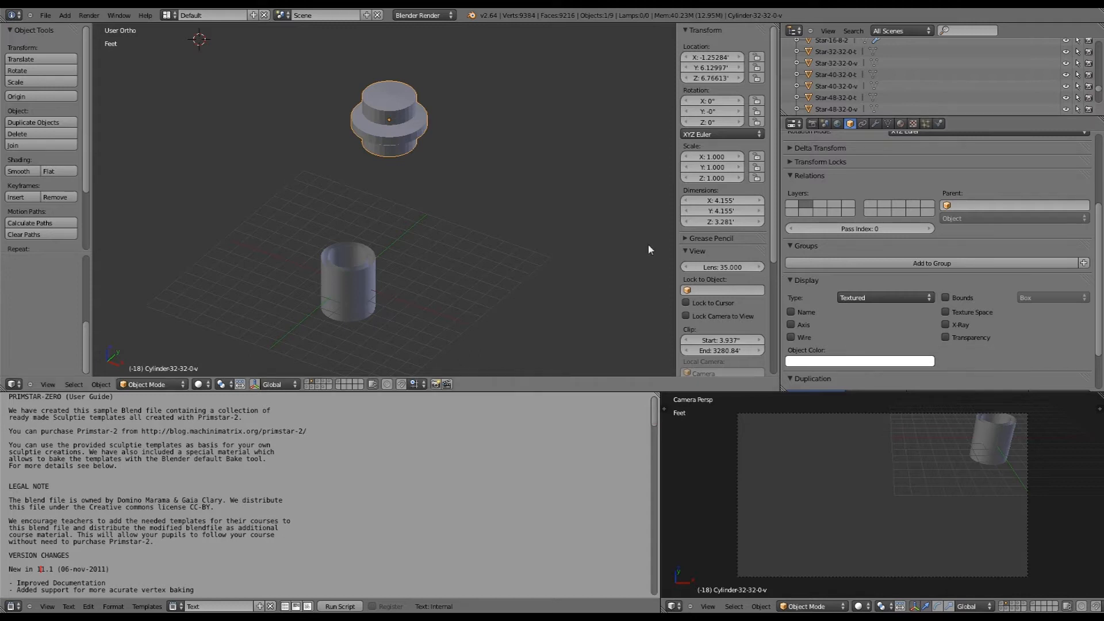
pyautogui.press('2')
pyautogui.click(563, 222)
pyautogui.press('4')
pyautogui.press('5')
pyautogui.press('6')
pyautogui.press('7')
pyautogui.press('8')
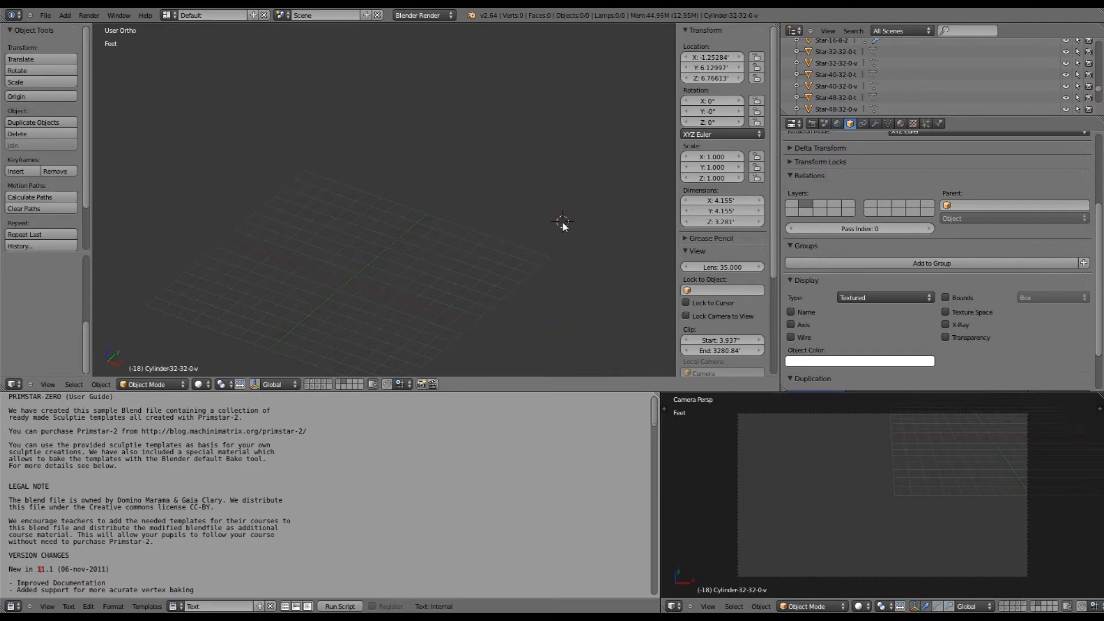
pyautogui.press('9')
pyautogui.press('1')
pyautogui.press('6')
pyautogui.press('1')
pyautogui.press('6')
pyautogui.press('1')
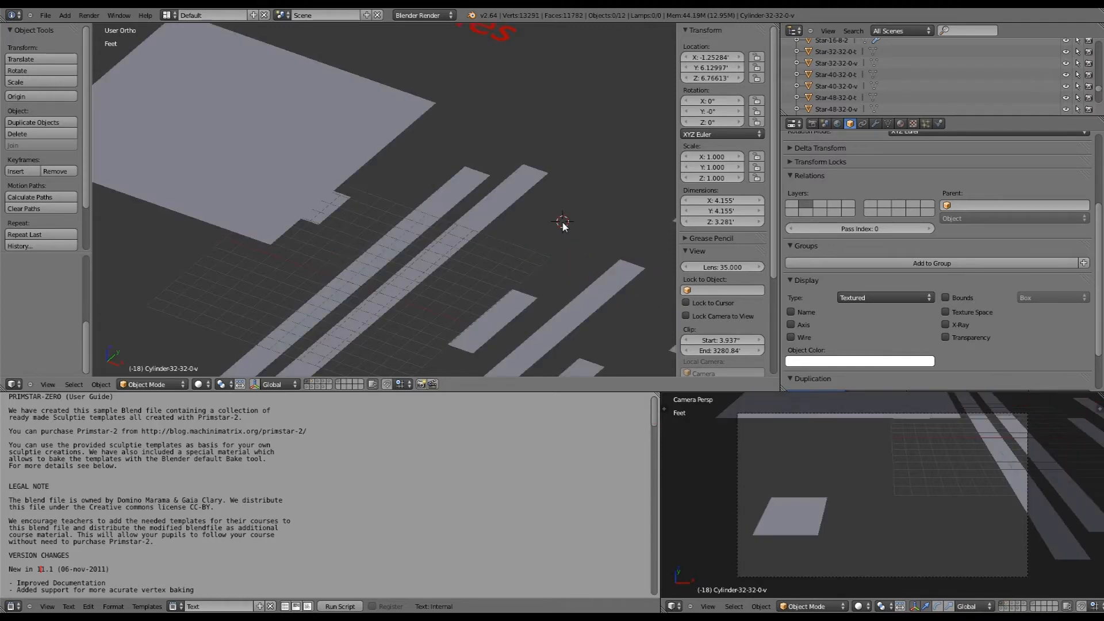
pyautogui.press('5')
pyautogui.press('3')
pyautogui.press('1')
pyautogui.scroll(-4, 352, 155)
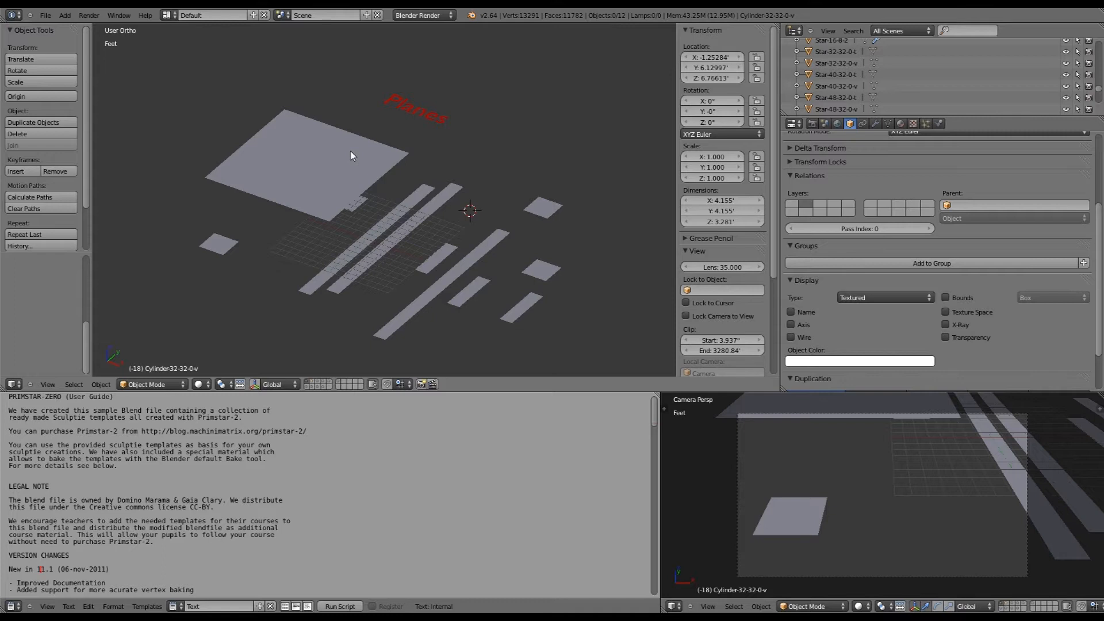
# Move the large square plane up behind the red Planes text
pyautogui.rightClick(351, 150)
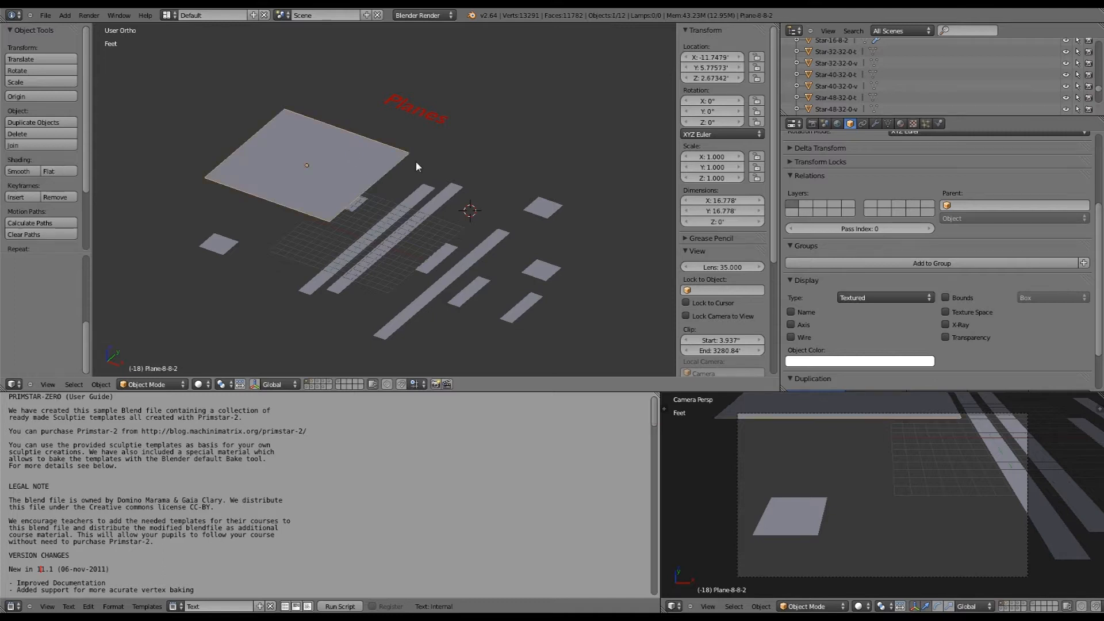
pyautogui.press('g')
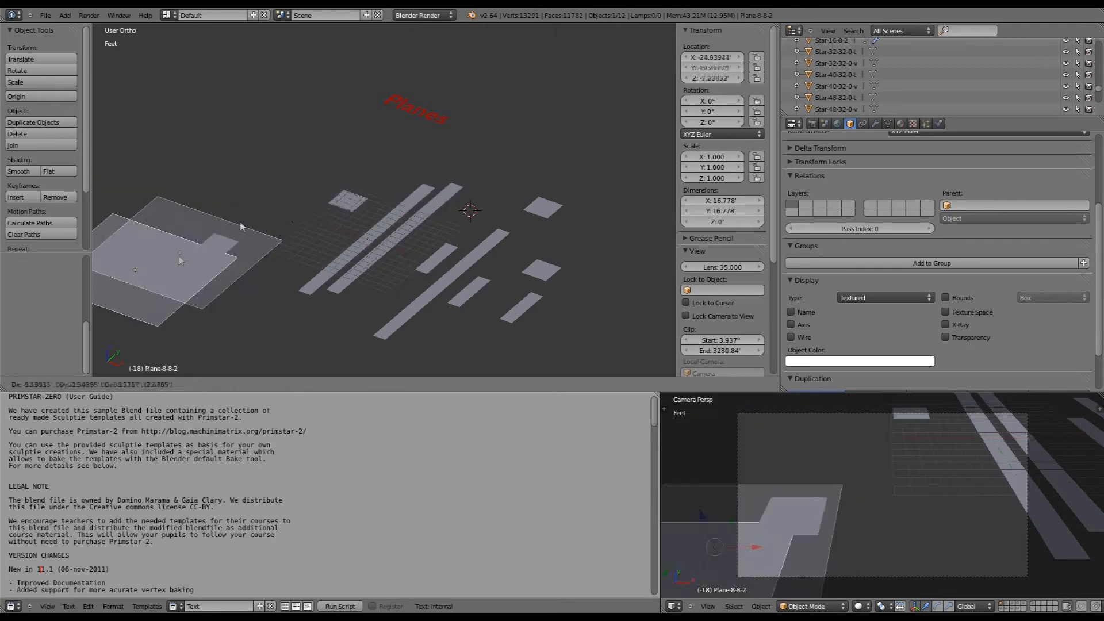
pyautogui.click(373, 158)
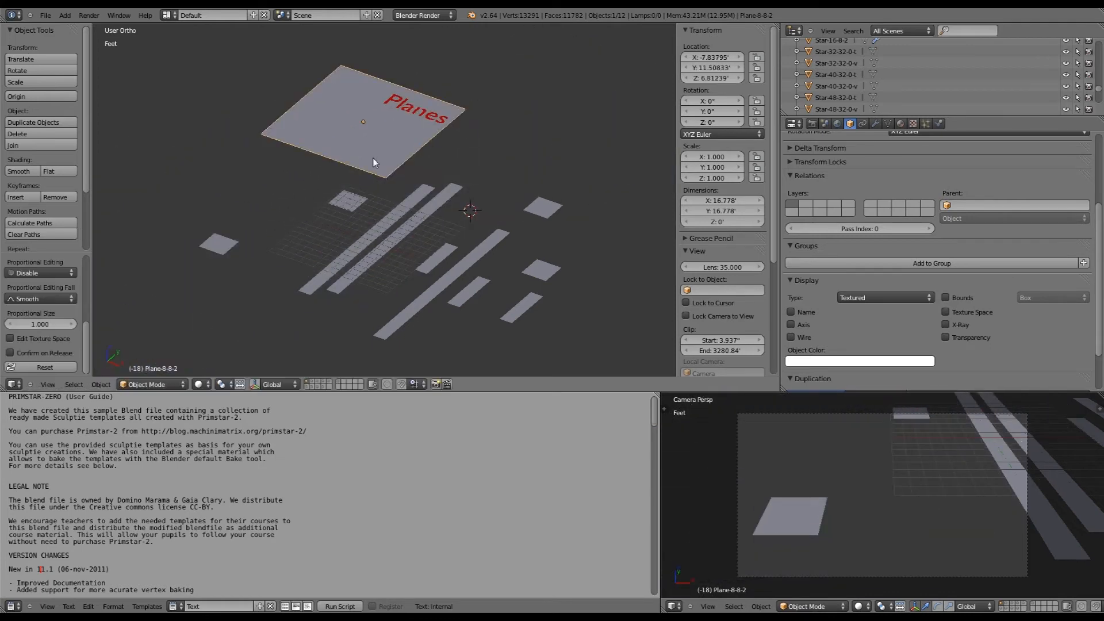
# Switch the viewport to wireframe shading and undo the large plane's move and selection
pyautogui.press('z')
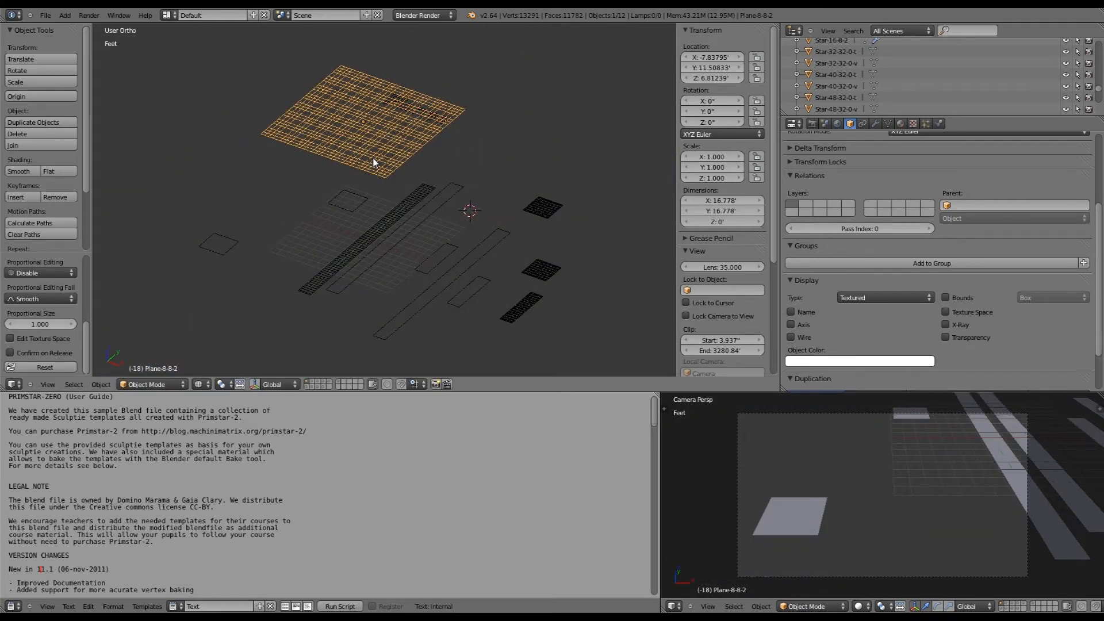
pyautogui.hotkey('ctrl', 'z')
pyautogui.scroll(3, 381, 183)
pyautogui.hotkey('ctrl', 'z')
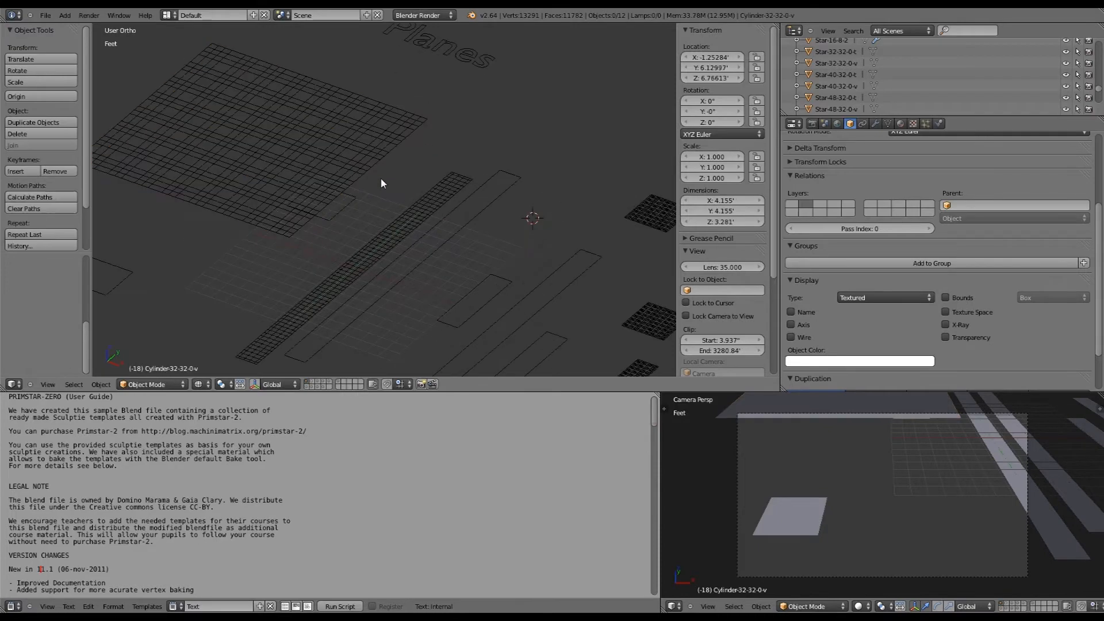
# Compare the planes in wireframe and solid shading from different angles, leaving the viewport in solid shading
pyautogui.press('z')
pyautogui.press('z')
pyautogui.scroll(2, 349, 153)
pyautogui.moveTo(345, 150); pyautogui.dragTo(375, 238, button='middle')
pyautogui.scroll(-5, 368, 224)
pyautogui.press('z')
pyautogui.moveTo(358, 199)
pyautogui.mouseDown(button='middle')
pyautogui.moveTo(433, 206)
pyautogui.moveTo(469, 181)
pyautogui.mouseUp(button='middle')
pyautogui.scroll(-3, 433, 206)
pyautogui.scroll(2, 460, 210)
pyautogui.scroll(1, 467, 208)
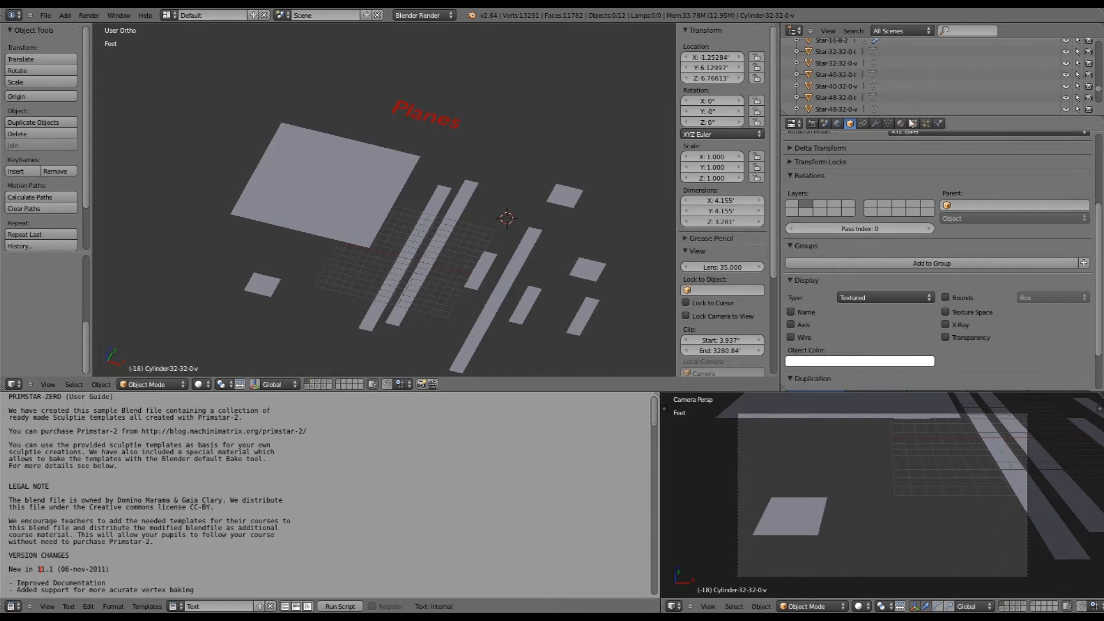
# Look through the cylinder's modifier, constraint, mesh data, material, texture, physics and particle properties
pyautogui.click(879, 125)
pyautogui.click(862, 125)
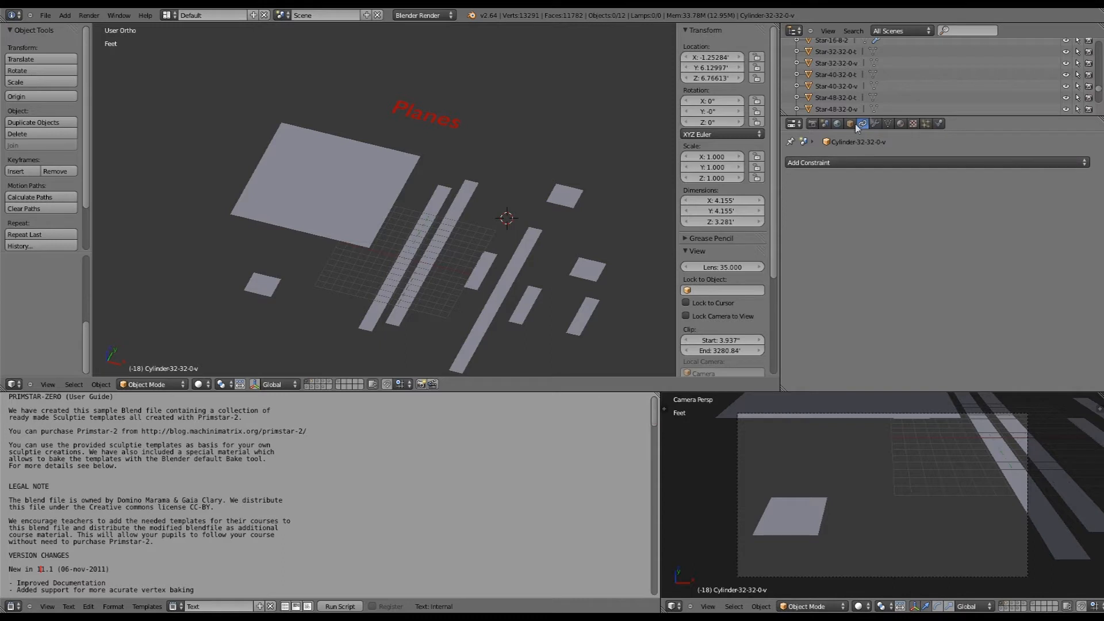
pyautogui.click(890, 125)
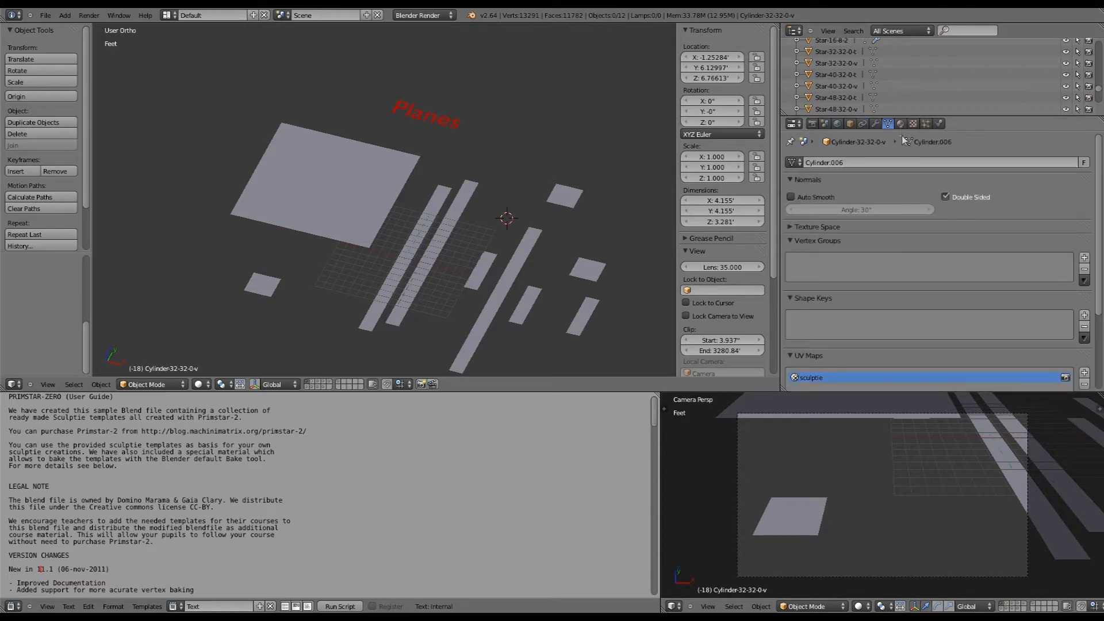
pyautogui.click(900, 125)
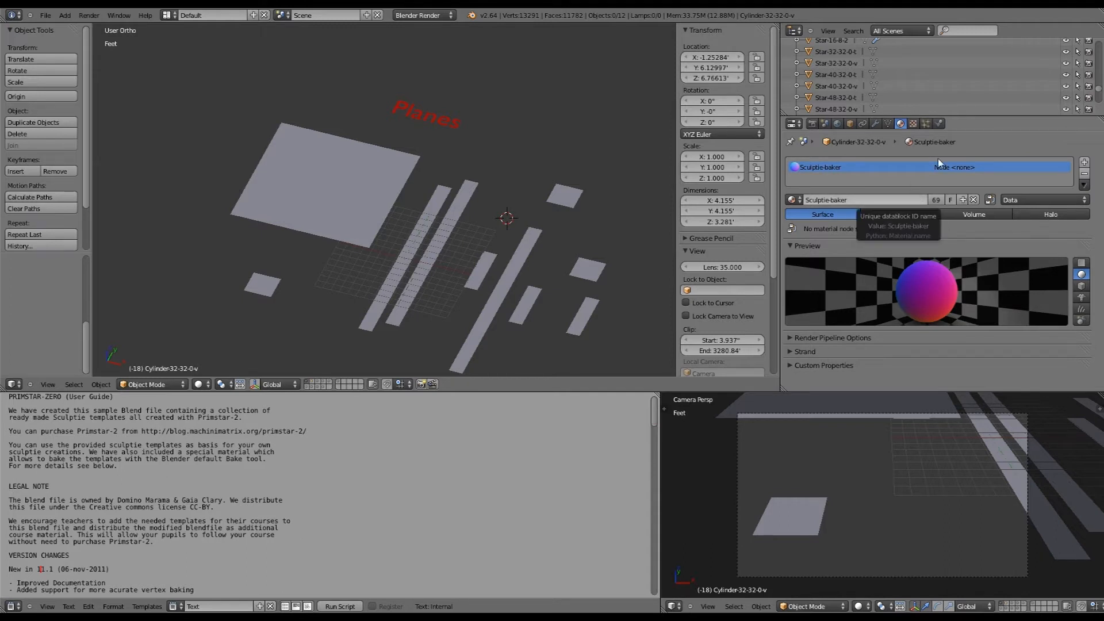
pyautogui.click(913, 124)
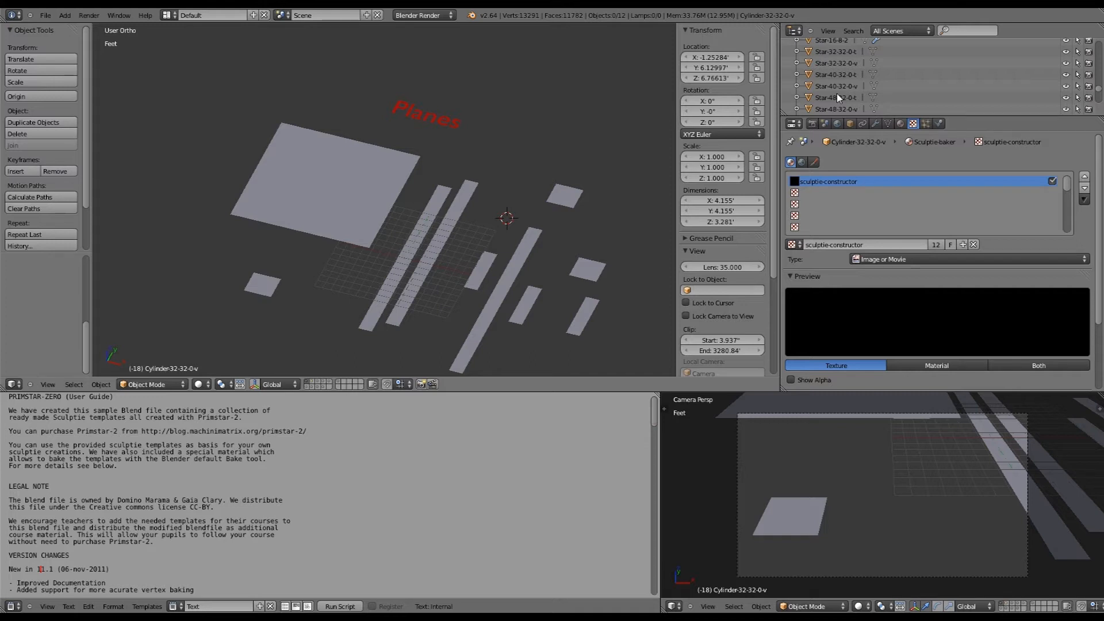
pyautogui.click(934, 122)
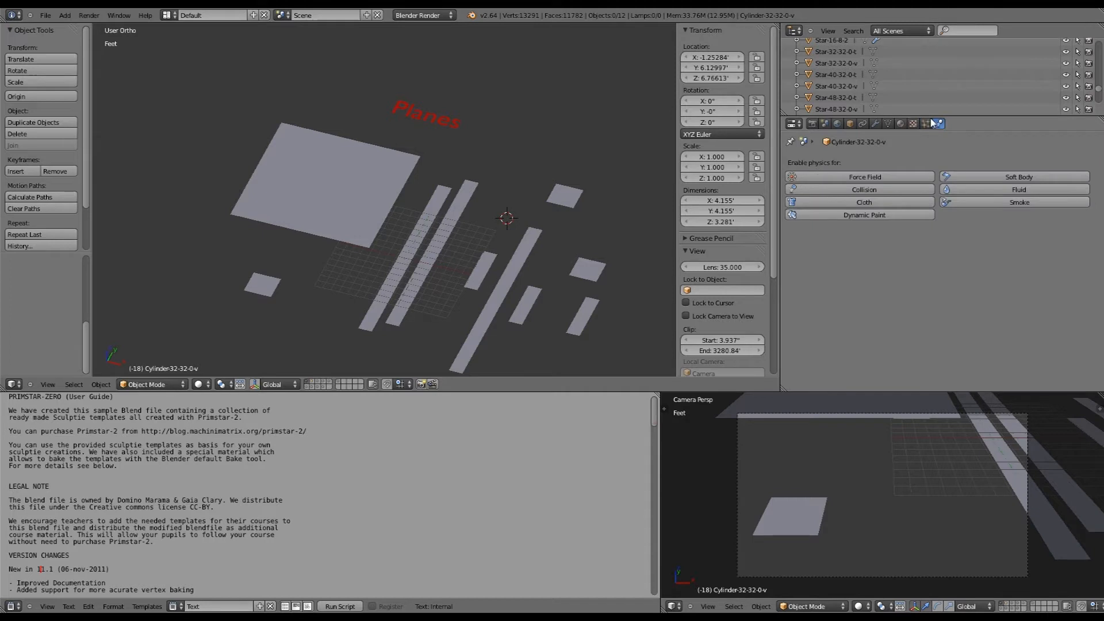
pyautogui.click(926, 123)
# Browse the scene's object list, picking Torus-64-16-0 and finally Star-40-32-0-t as the active object
pyautogui.scroll(10, 941, 81)
pyautogui.scroll(-8, 954, 84)
pyautogui.scroll(-10, 950, 78)
pyautogui.scroll(-2, 949, 79)
pyautogui.rightClick(852, 81)
pyautogui.press('Escape')
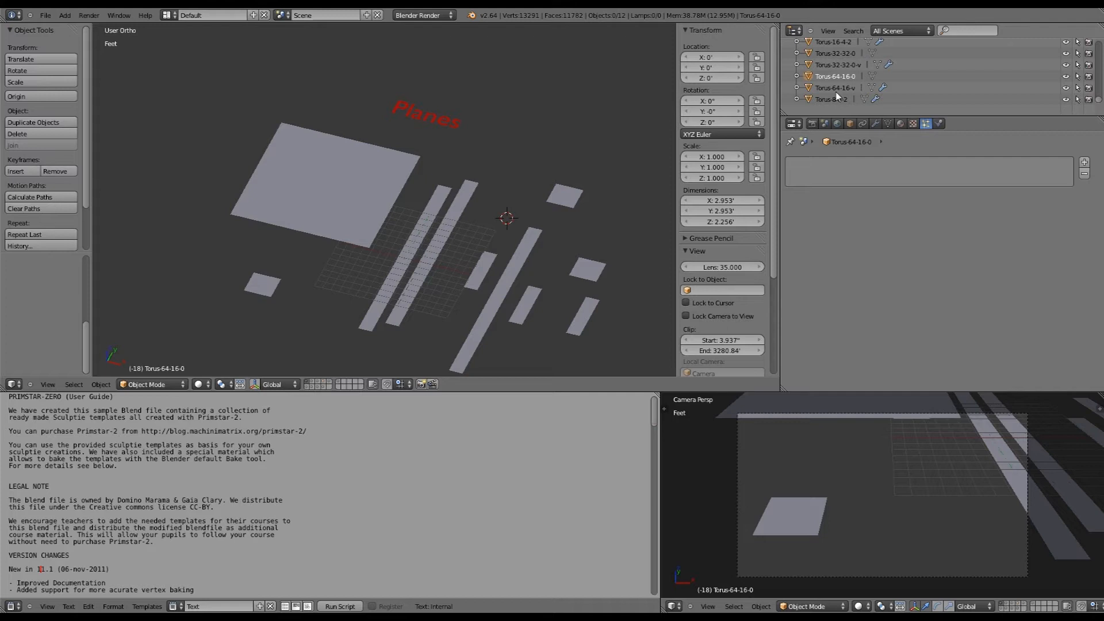
pyautogui.scroll(-5, 836, 93)
pyautogui.click(836, 75)
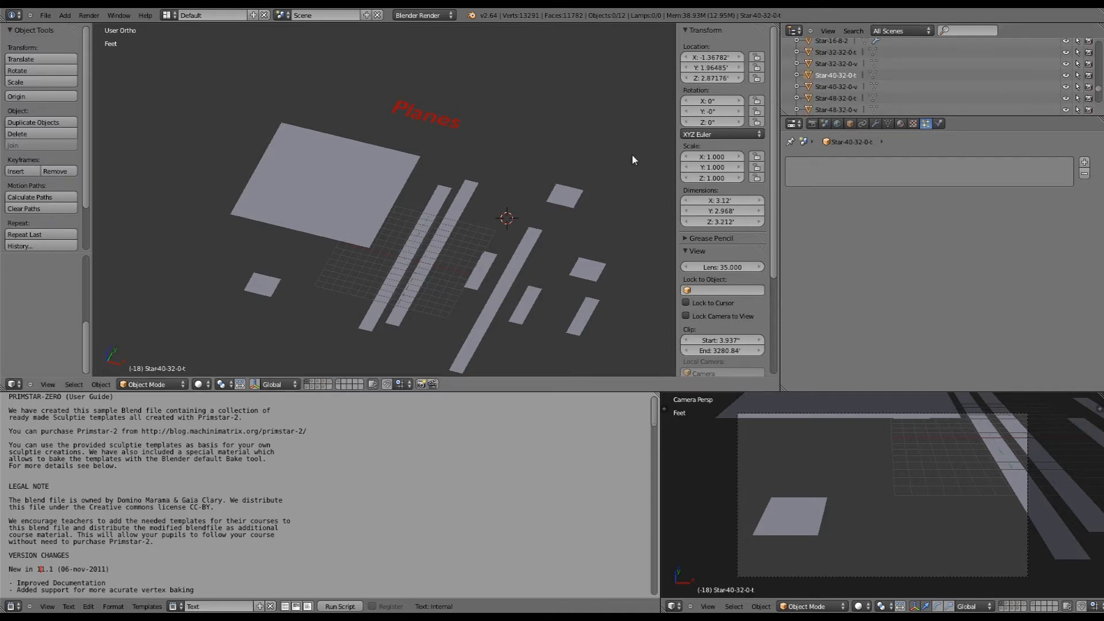
# Display the fifth layer with the star objects and select Star-48-32-0-t, with the World settings open
pyautogui.press('2')
pyautogui.press('3')
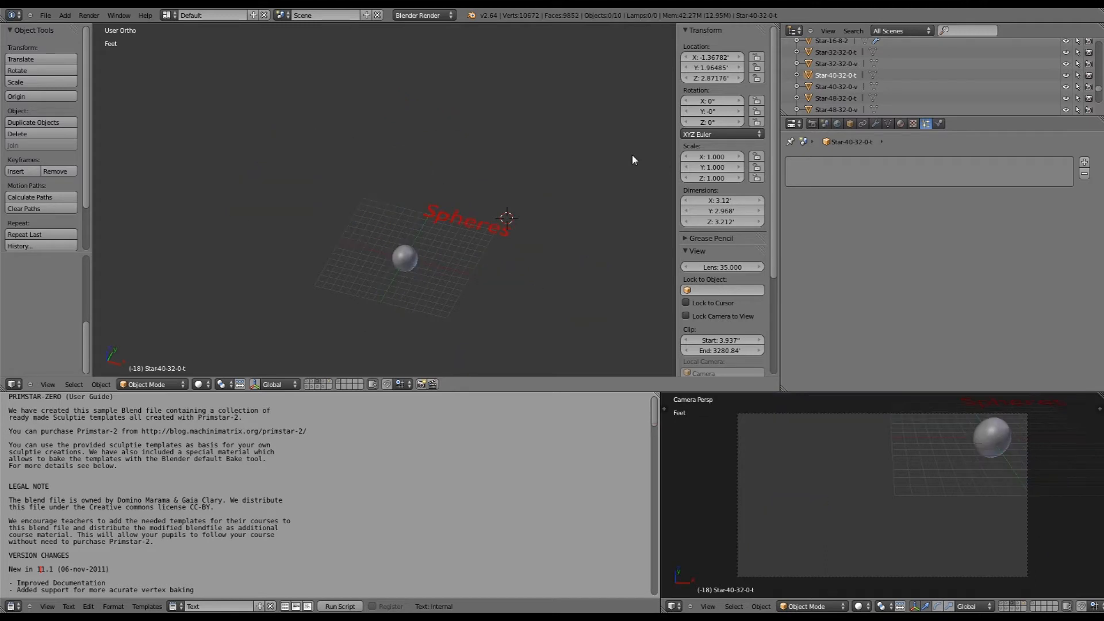
pyautogui.press('4')
pyautogui.press('5')
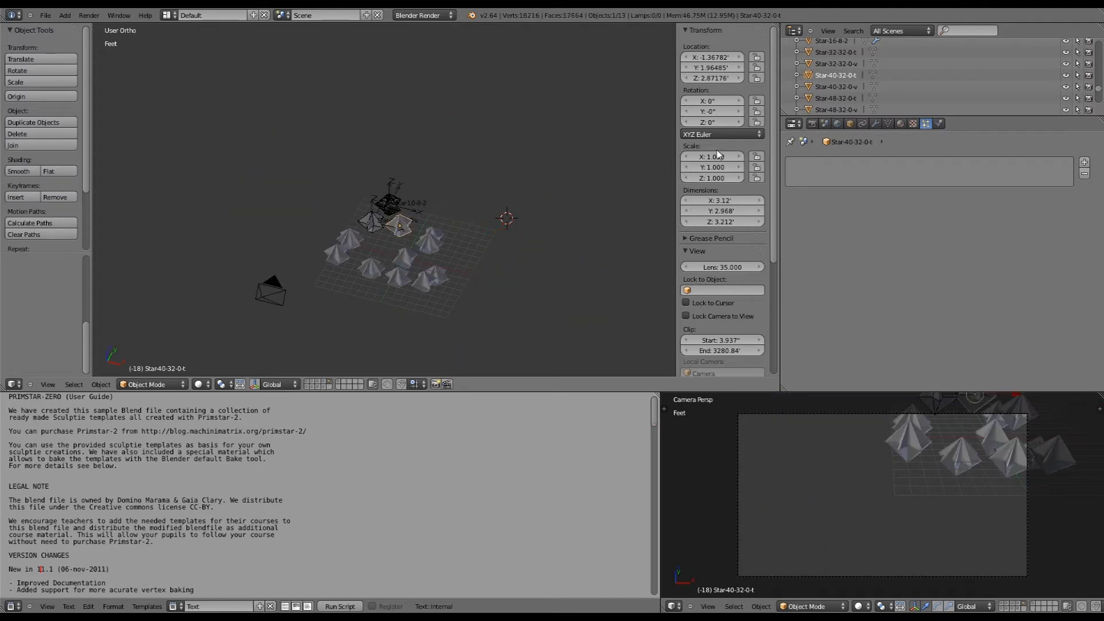
pyautogui.click(835, 98)
pyautogui.click(836, 124)
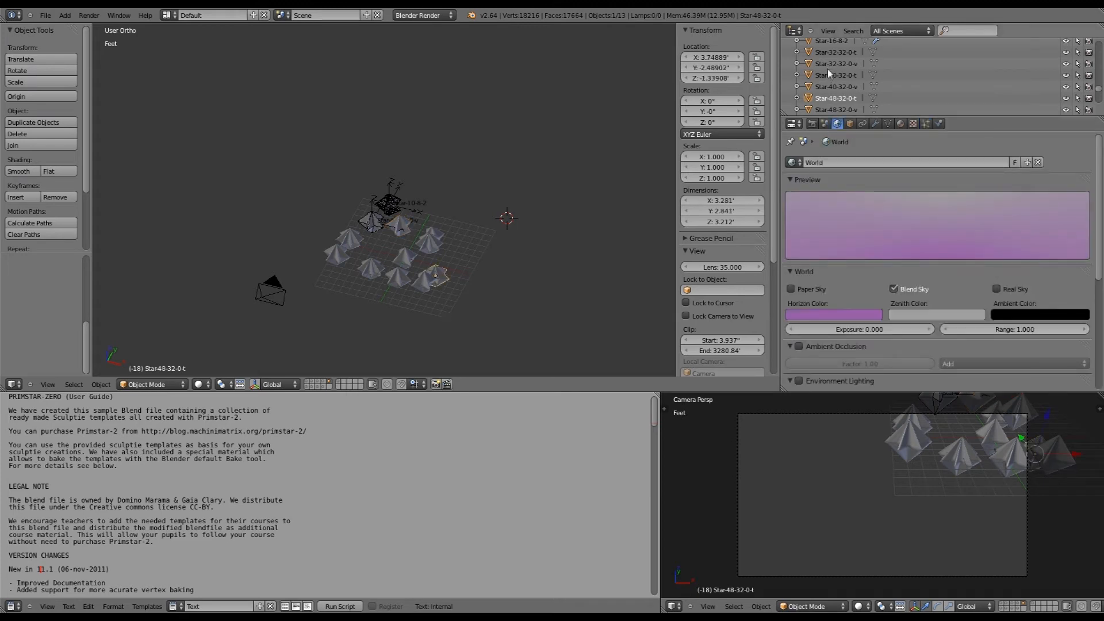
# Select Star-40-32-0-v from the scene's object list and look over its object properties and the star in the viewport
pyautogui.click(828, 42)
pyautogui.click(828, 86)
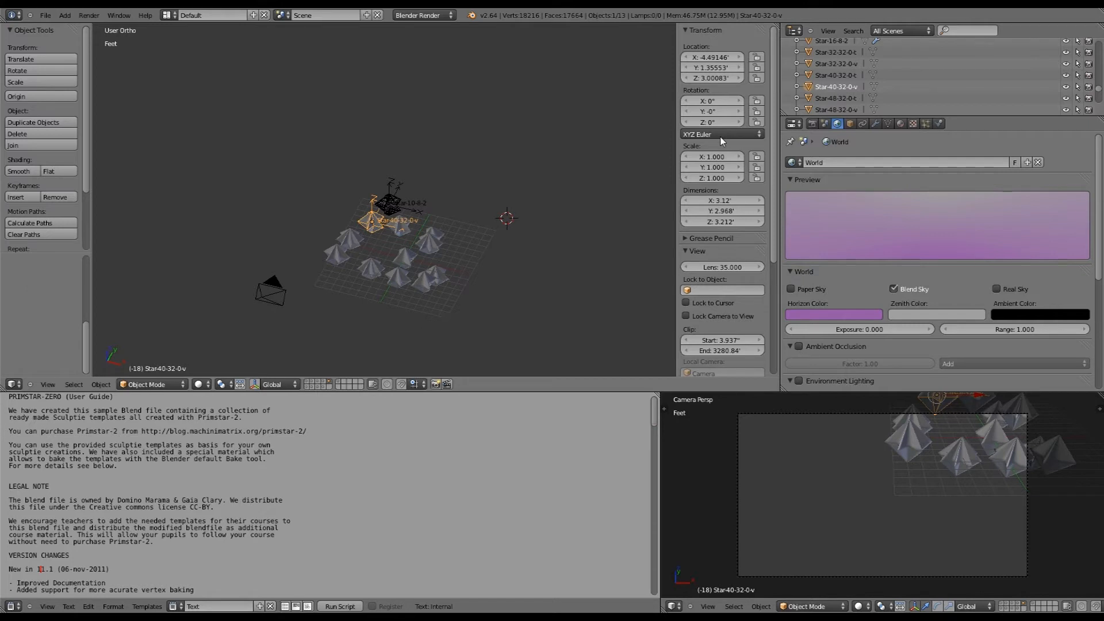
pyautogui.rightClick(828, 88)
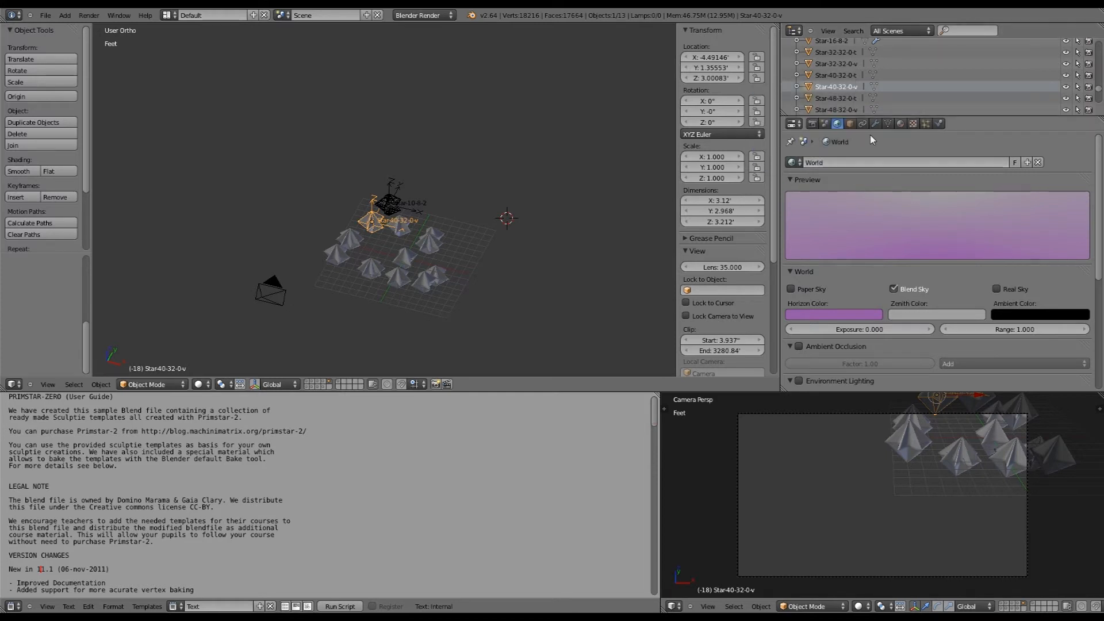
pyautogui.click(850, 124)
pyautogui.scroll(5, 883, 279)
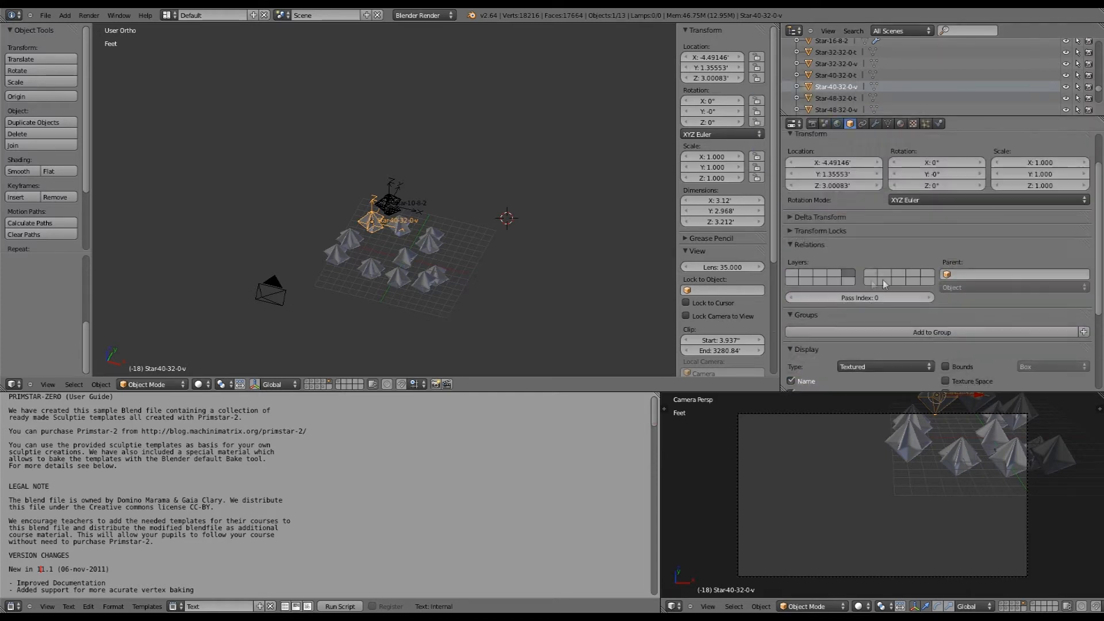
pyautogui.scroll(8, 464, 246)
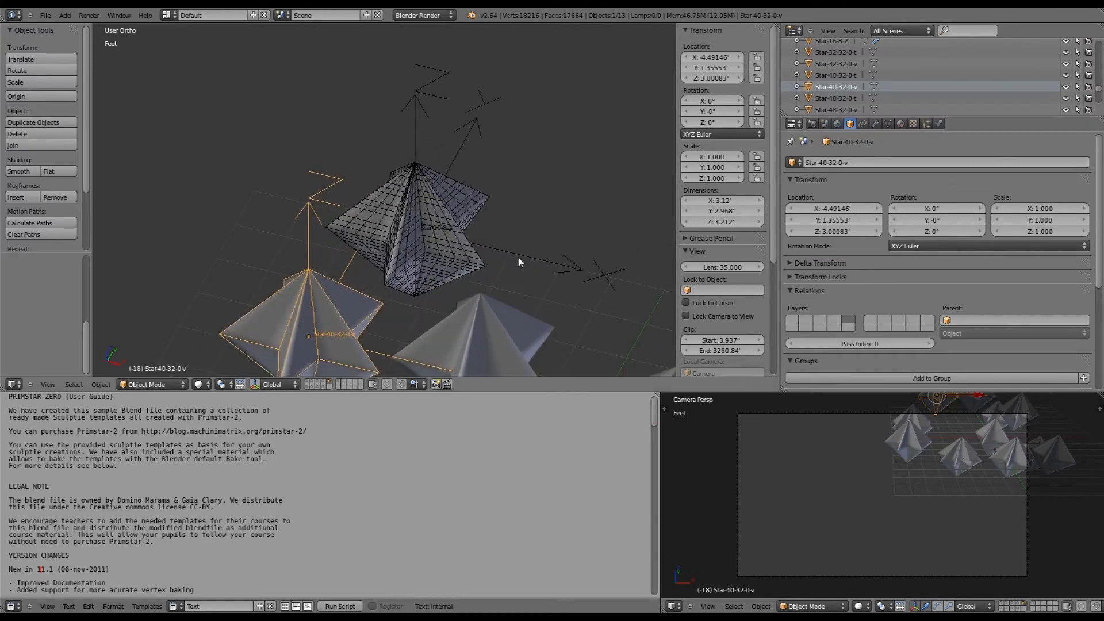
pyautogui.scroll(-8, 489, 291)
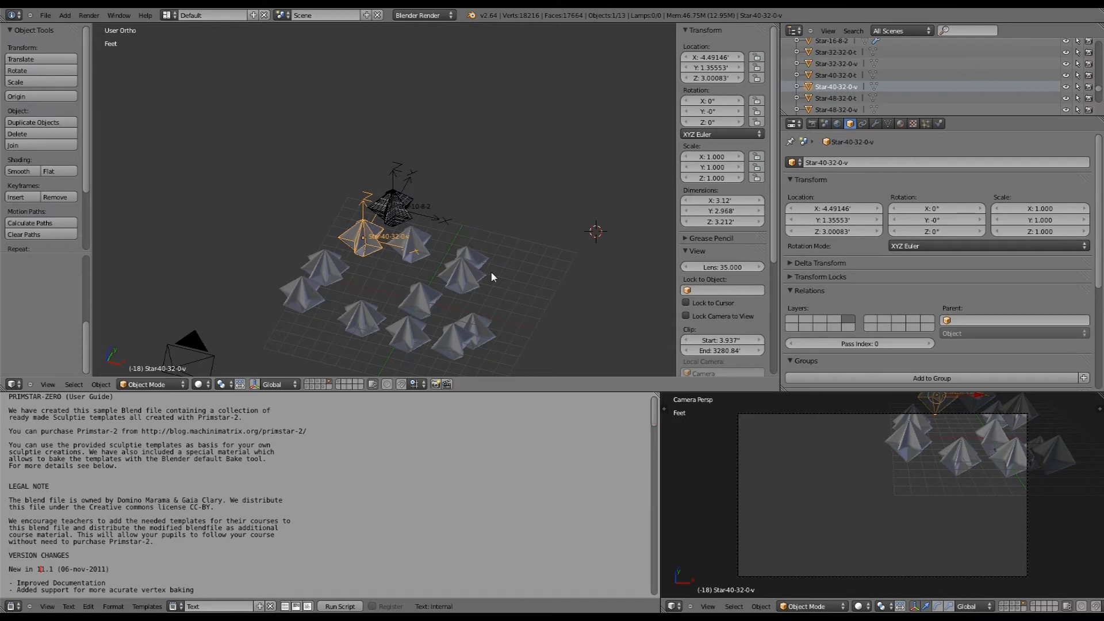
# Select the sphere on the third layer and turn on its Name display option
pyautogui.press('3')
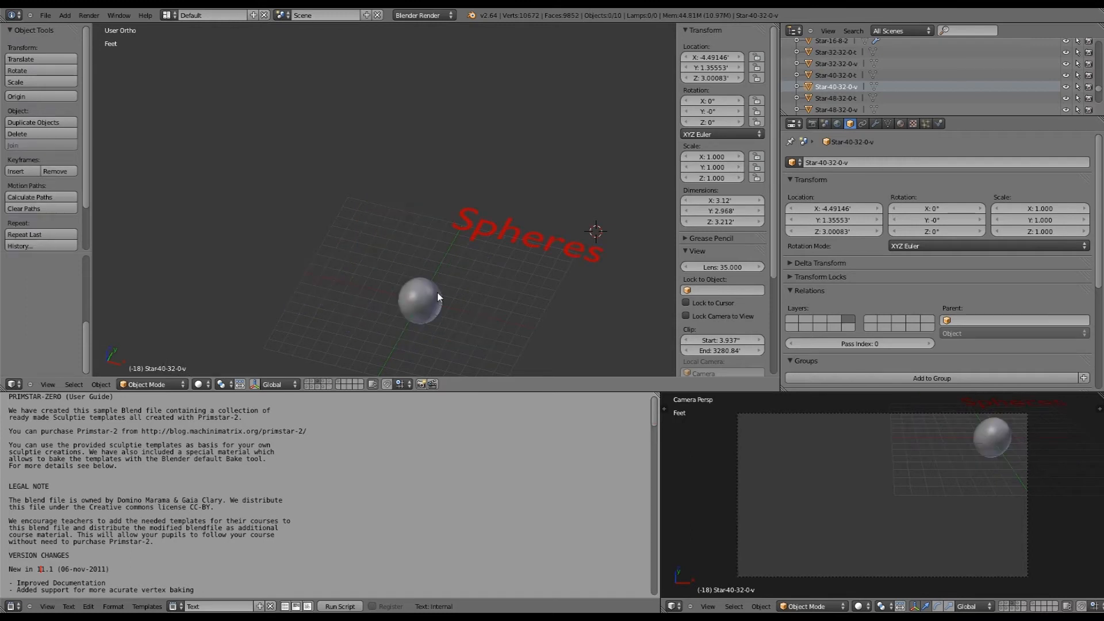
pyautogui.rightClick(438, 297)
pyautogui.press('KP_Decimal')
pyautogui.keyDown('shift'); pyautogui.moveTo(435, 100); pyautogui.dragTo(447, 149, button='middle'); pyautogui.keyUp('shift')
pyautogui.scroll(3, 448, 148)
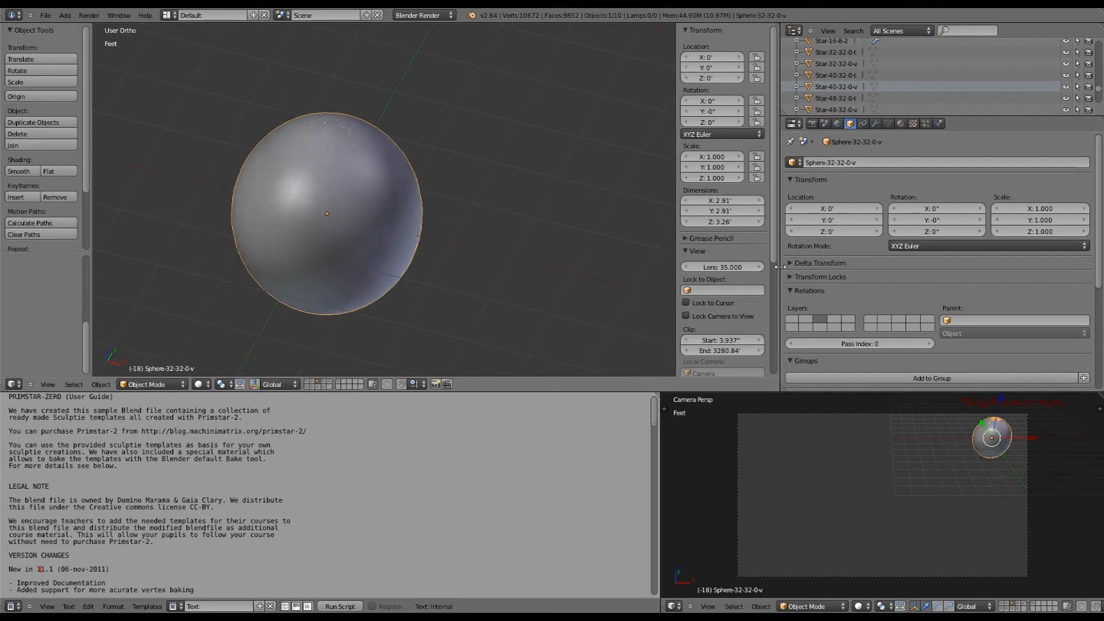
pyautogui.scroll(-7, 807, 256)
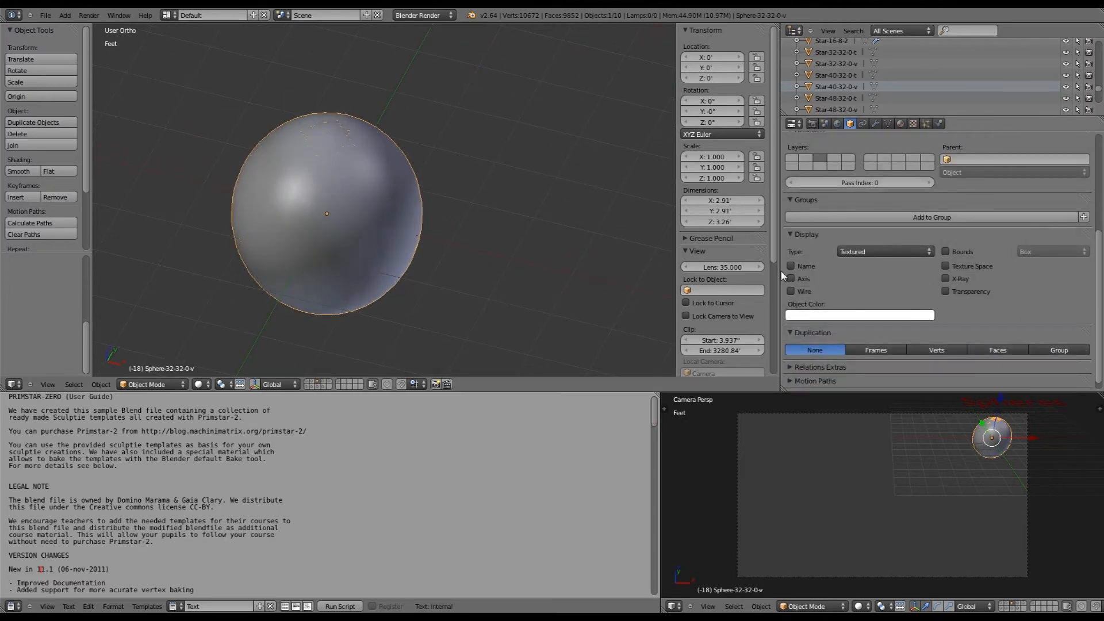
pyautogui.click(791, 267)
pyautogui.moveTo(513, 214); pyautogui.dragTo(500, 90, button='middle')
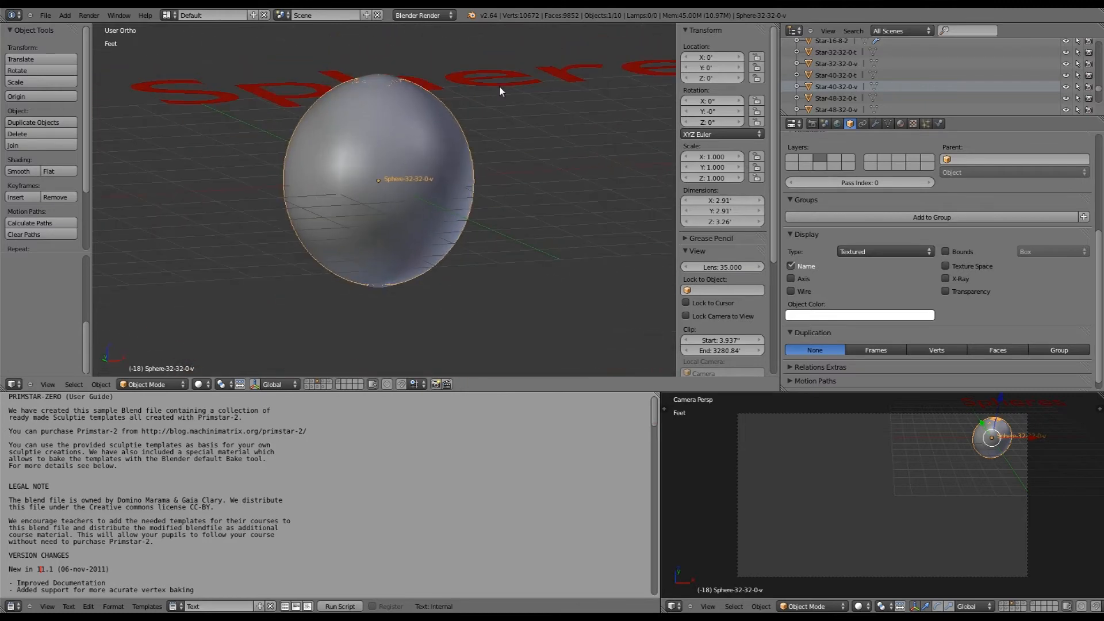
# Delete the red "Spheres" text object behind the sphere
pyautogui.rightClick(501, 91)
pyautogui.press('x')
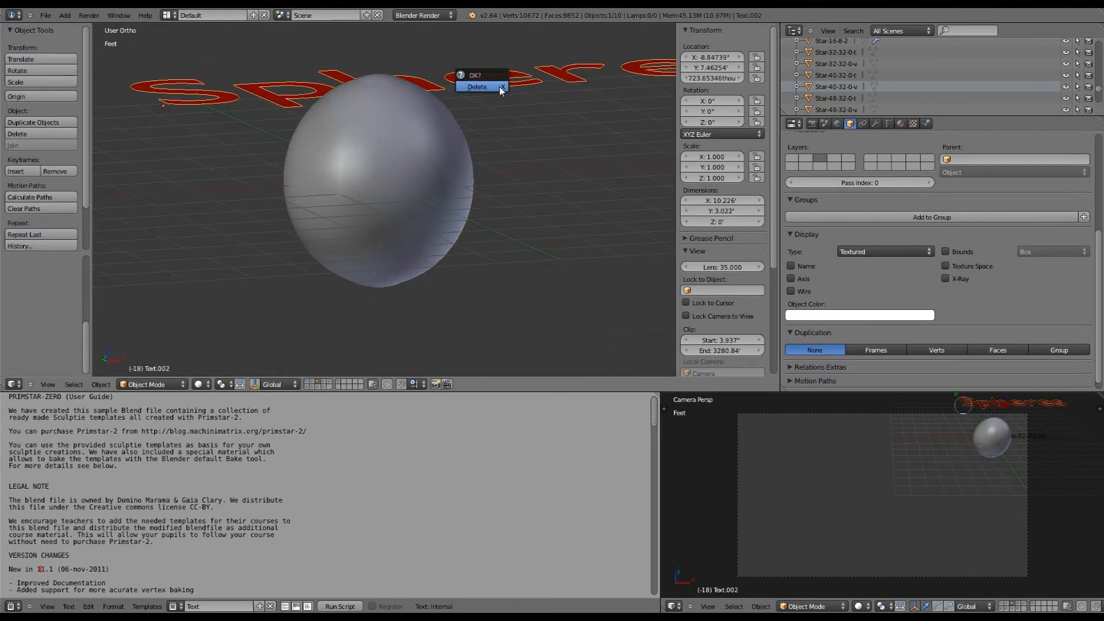
pyautogui.click(498, 88)
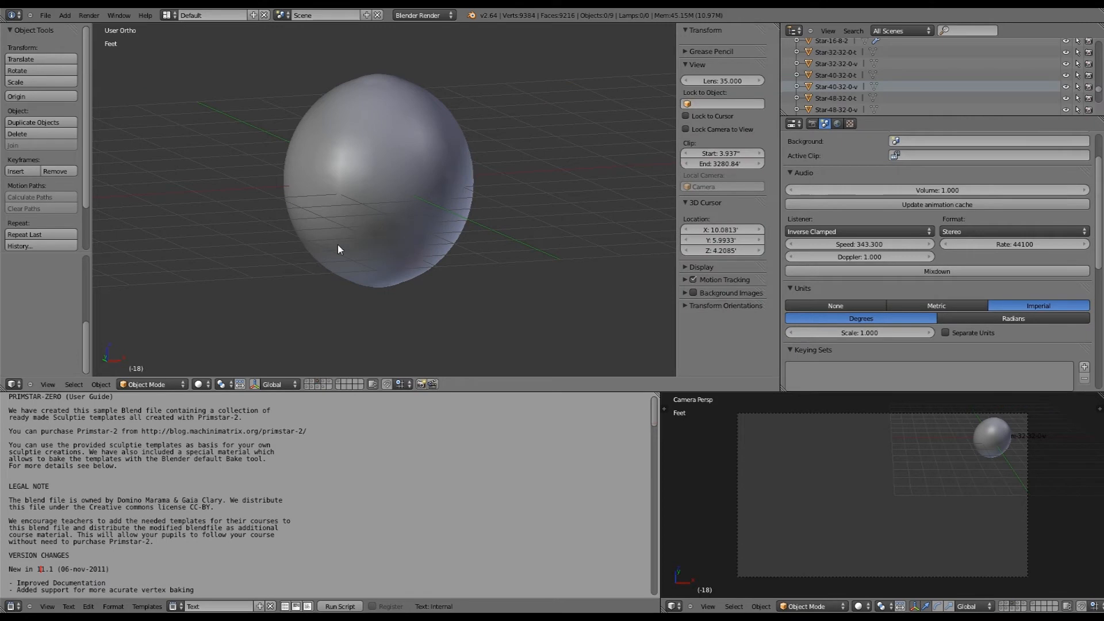
# Move the named sphere off the overlapping one to about X -3.43', Y 1.55', Z 1.63' and deselect it
pyautogui.rightClick(338, 247)
pyautogui.press('g')
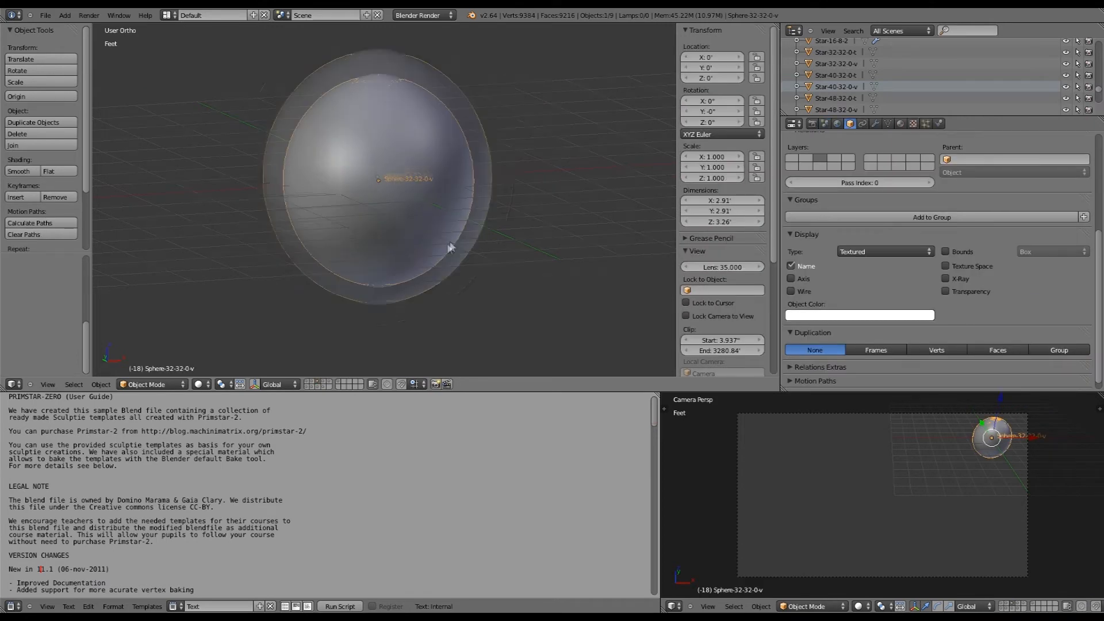
pyautogui.click(248, 200)
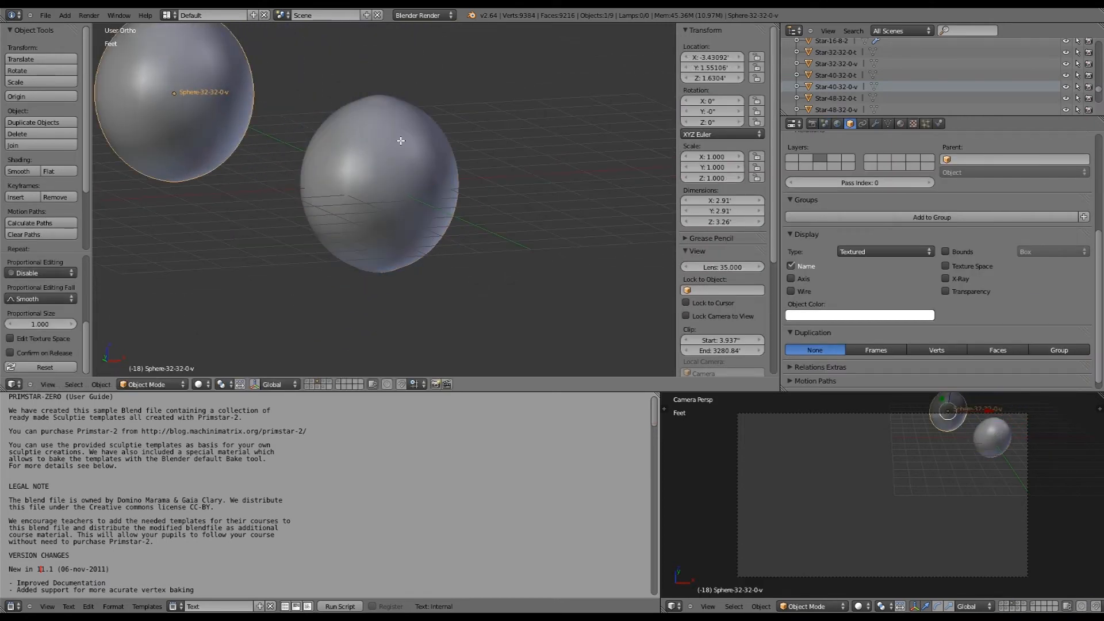
pyautogui.press('Tab')
pyautogui.press('Tab')
pyautogui.press('a')
pyautogui.keyDown('shift'); pyautogui.moveTo(310, 118); pyautogui.dragTo(538, 298, button='middle'); pyautogui.keyUp('shift')
pyautogui.scroll(3, 425, 205)
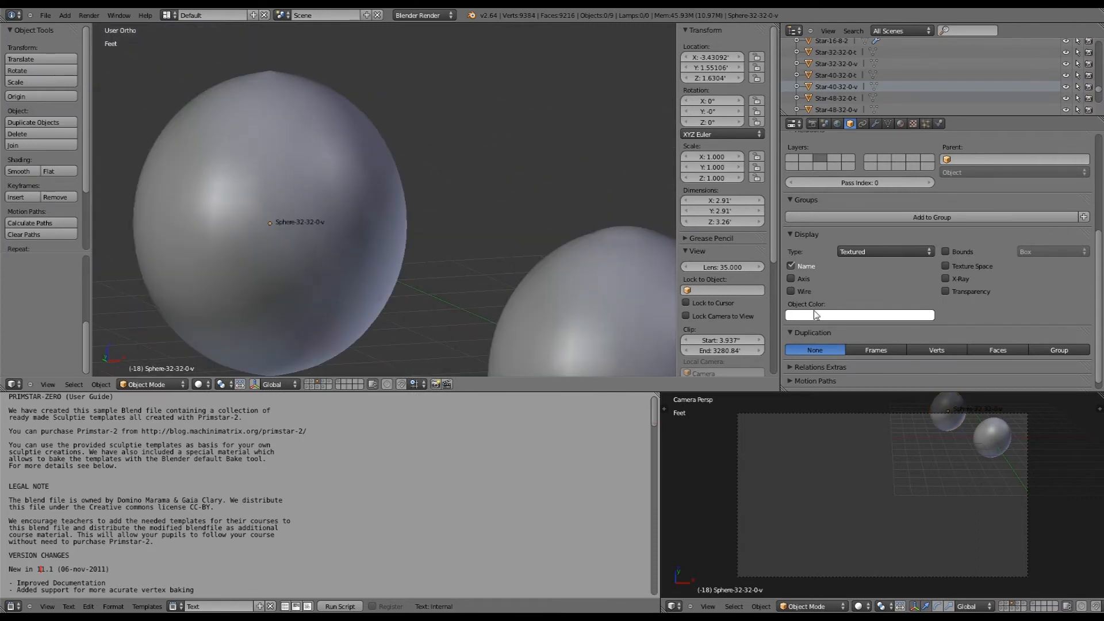
# Enable the Axis and Wire display options for the moved sphere, view them, and disable both again
pyautogui.click(792, 279)
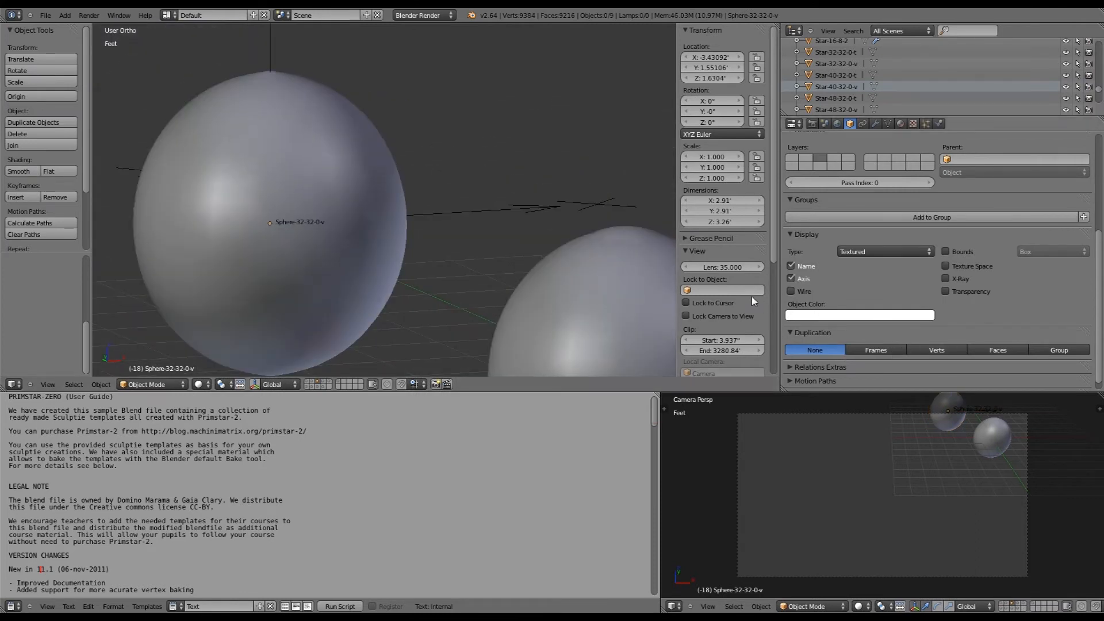
pyautogui.scroll(-5, 394, 209)
pyautogui.moveTo(393, 209); pyautogui.dragTo(218, 260, button='middle')
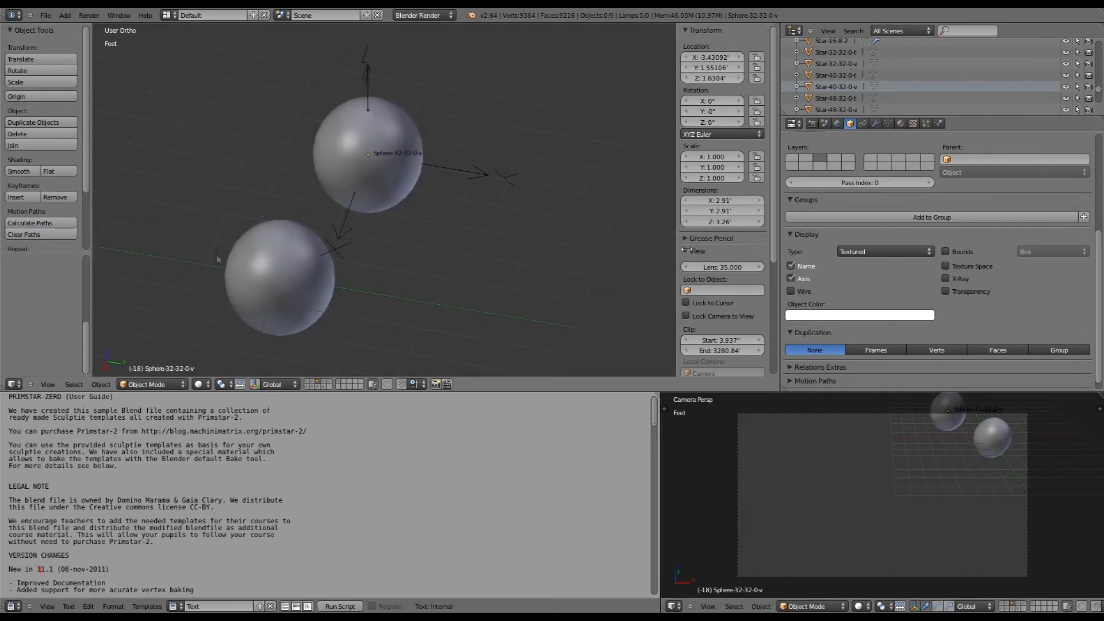
pyautogui.click(791, 292)
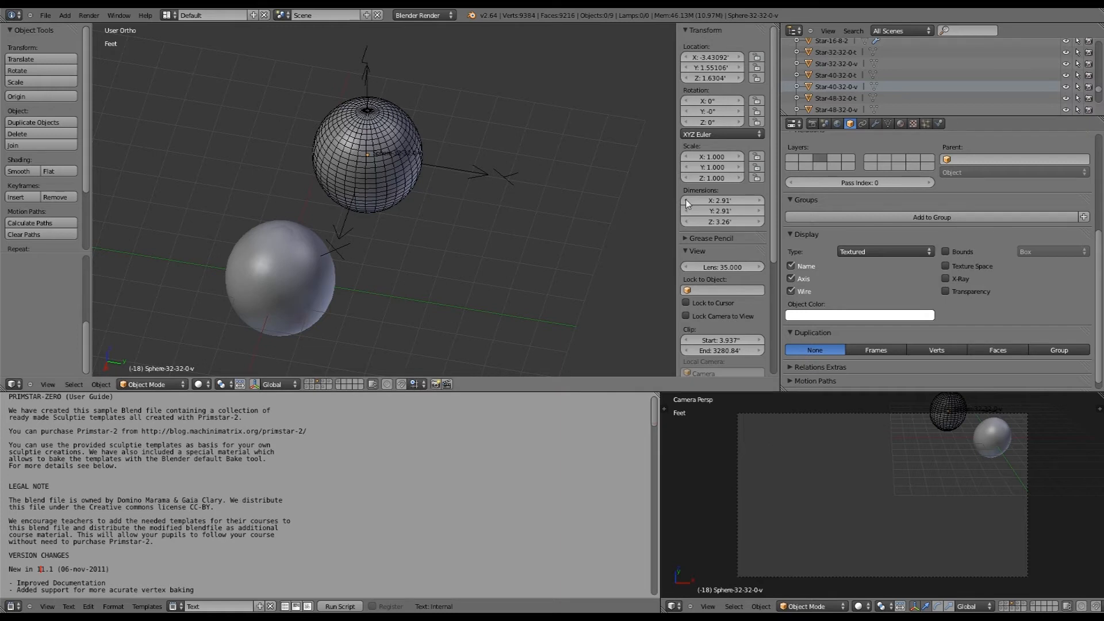
pyautogui.press('KP_Add')
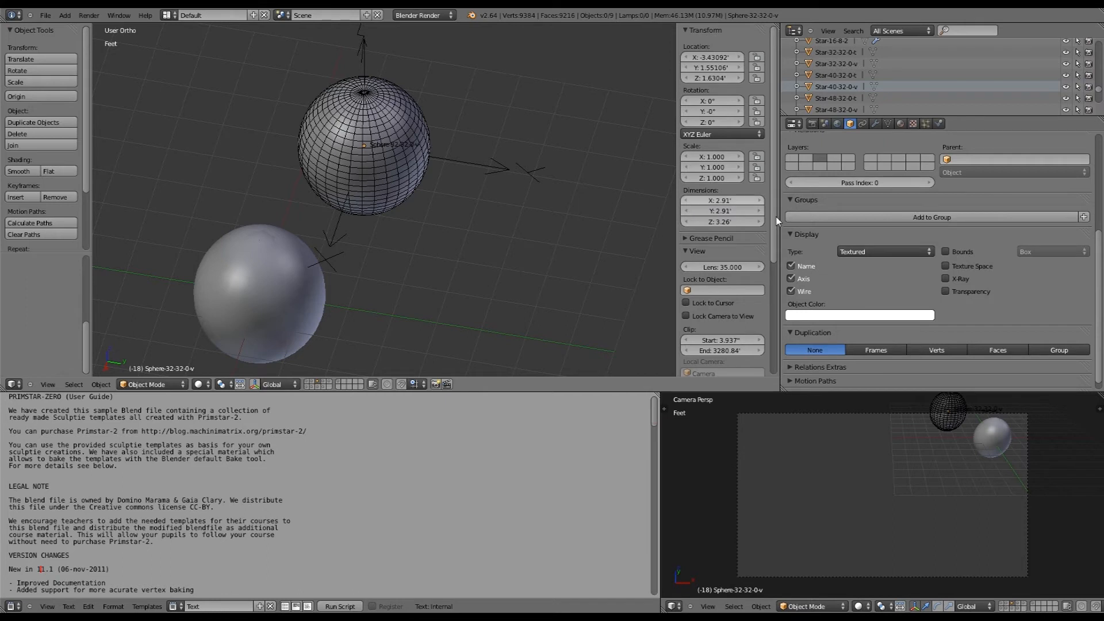
pyautogui.click(791, 291)
pyautogui.click(791, 278)
# Put the moved sphere into Edit Mode in front view with all of its vertices deselected
pyautogui.press('KP_1')
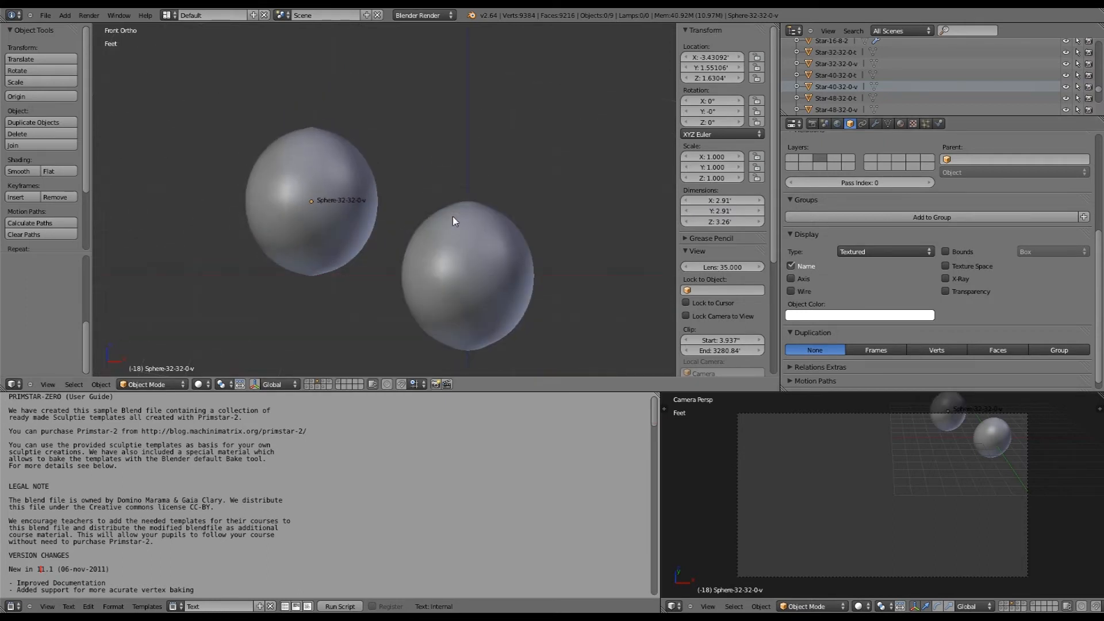
pyautogui.scroll(3, 453, 216)
pyautogui.rightClick(377, 211)
pyautogui.press('Tab')
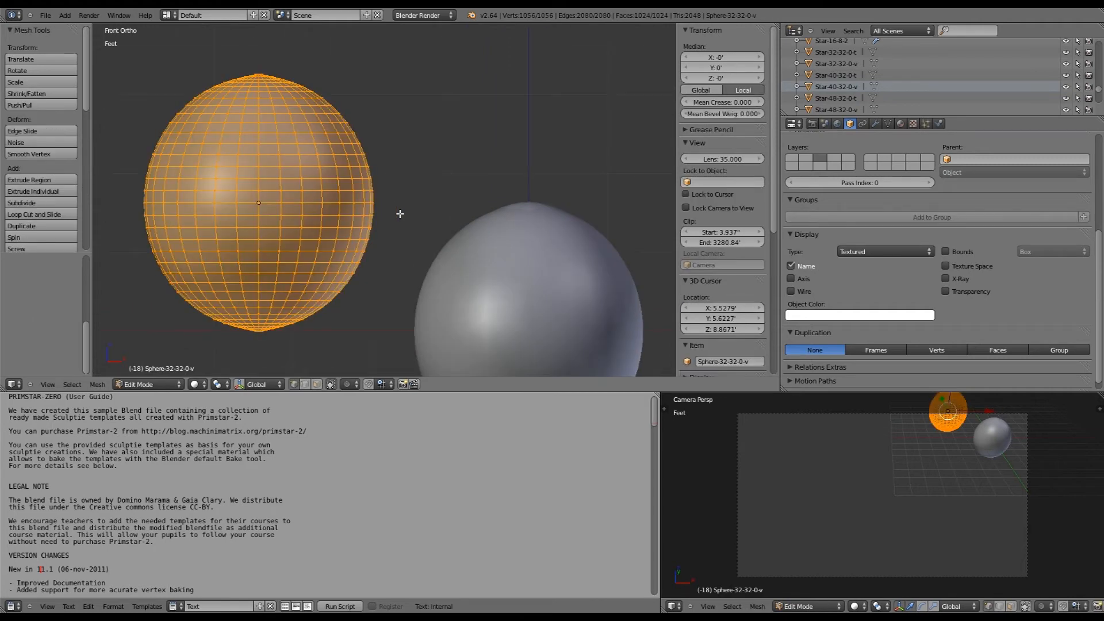
pyautogui.press('KP_Decimal')
pyautogui.press('a')
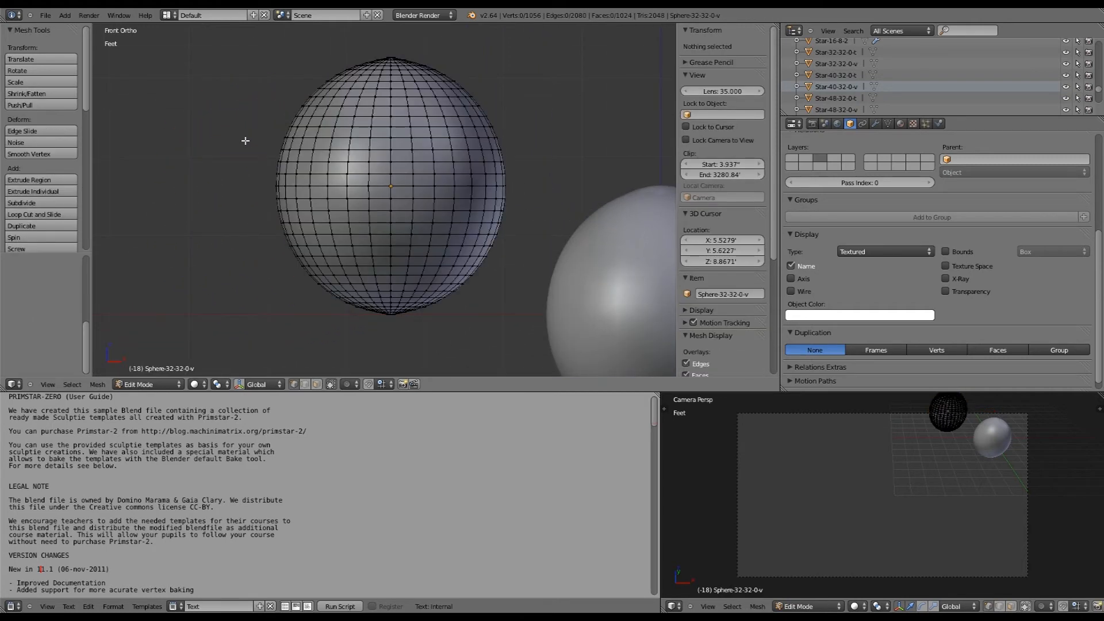
# Box-select a narrow band of visible vertices just above the sphere's middle and scale it inward
pyautogui.press('b')
pyautogui.moveTo(246, 141); pyautogui.dragTo(507, 178)
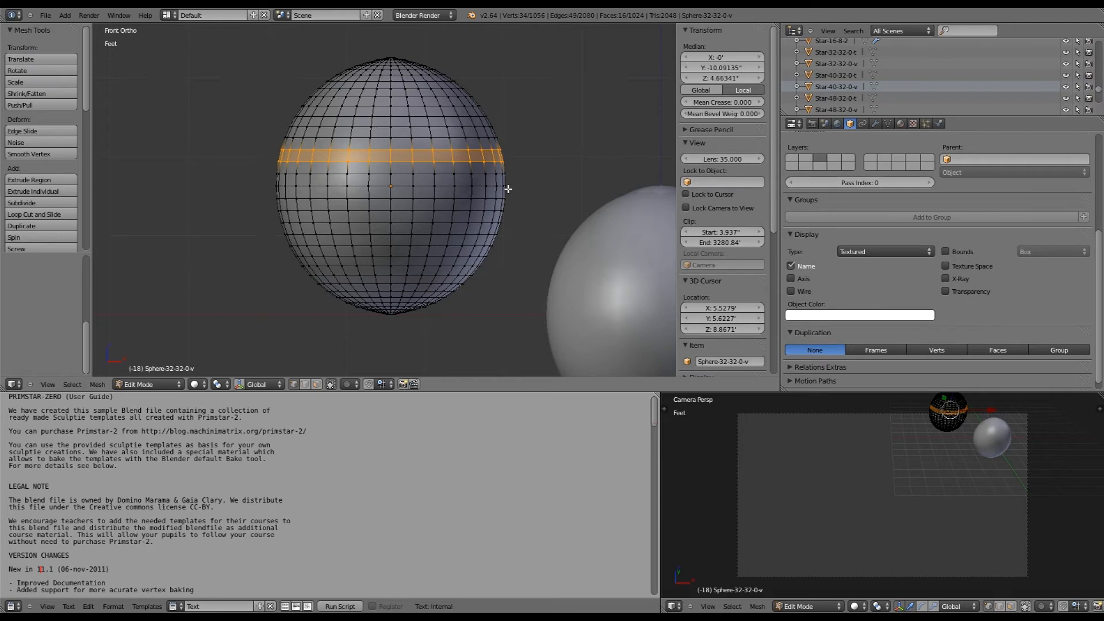
pyautogui.press('s')
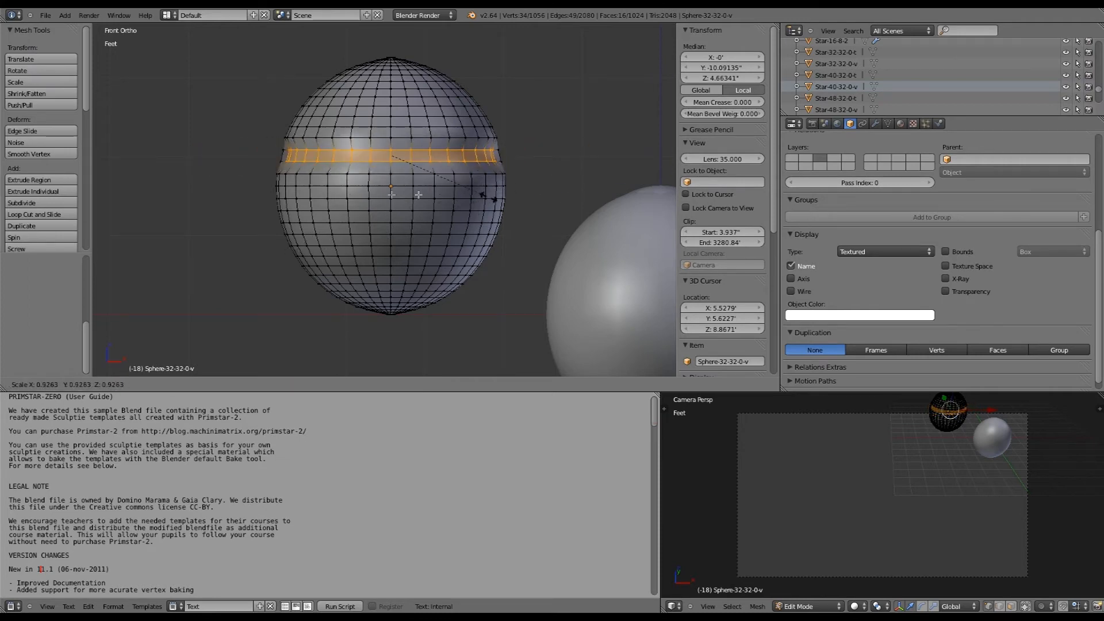
pyautogui.click(444, 215)
pyautogui.moveTo(444, 215); pyautogui.dragTo(230, 271, button='middle')
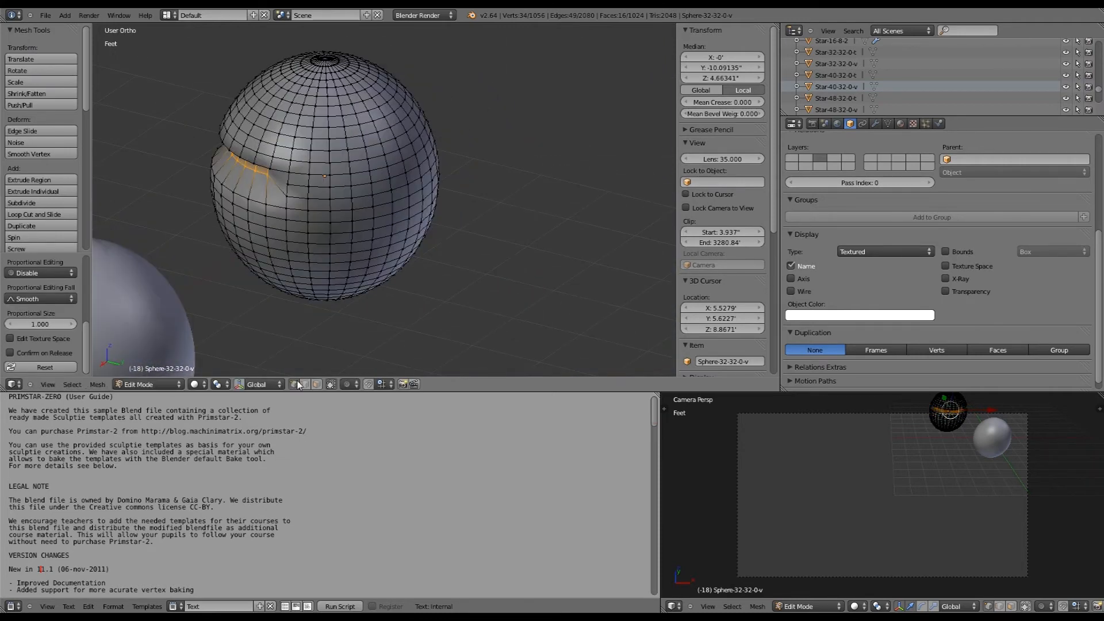
# Turn off limiting selection to visible, box-select the sphere's wide middle band all the way through and try scaling it up
pyautogui.click(332, 386)
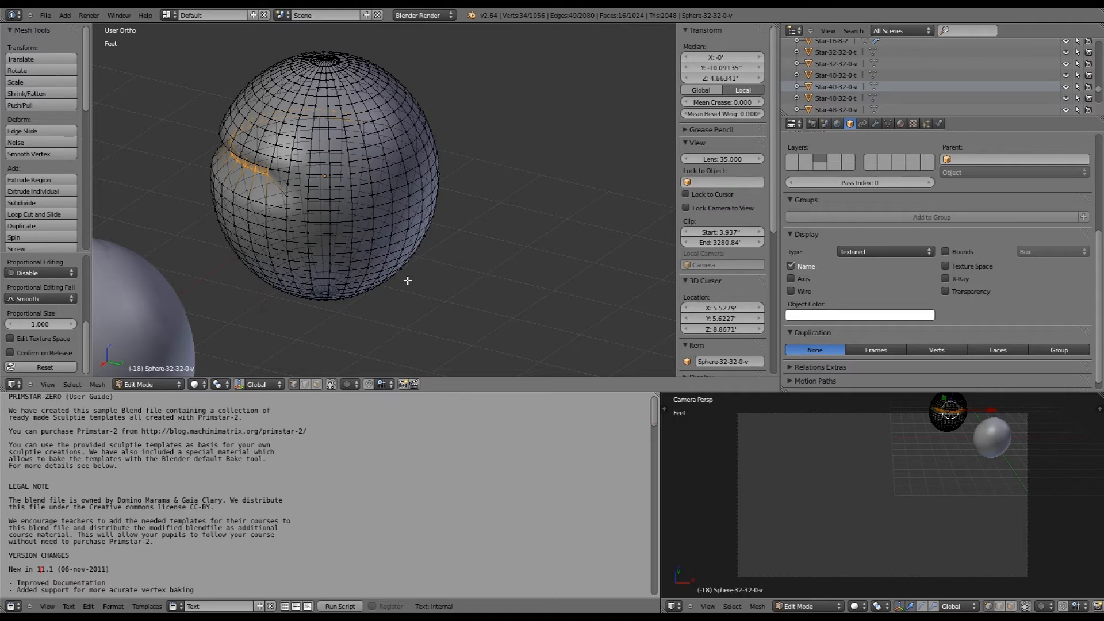
pyautogui.press('KP_1')
pyautogui.press('a')
pyautogui.press('b')
pyautogui.moveTo(248, 128); pyautogui.dragTo(561, 271)
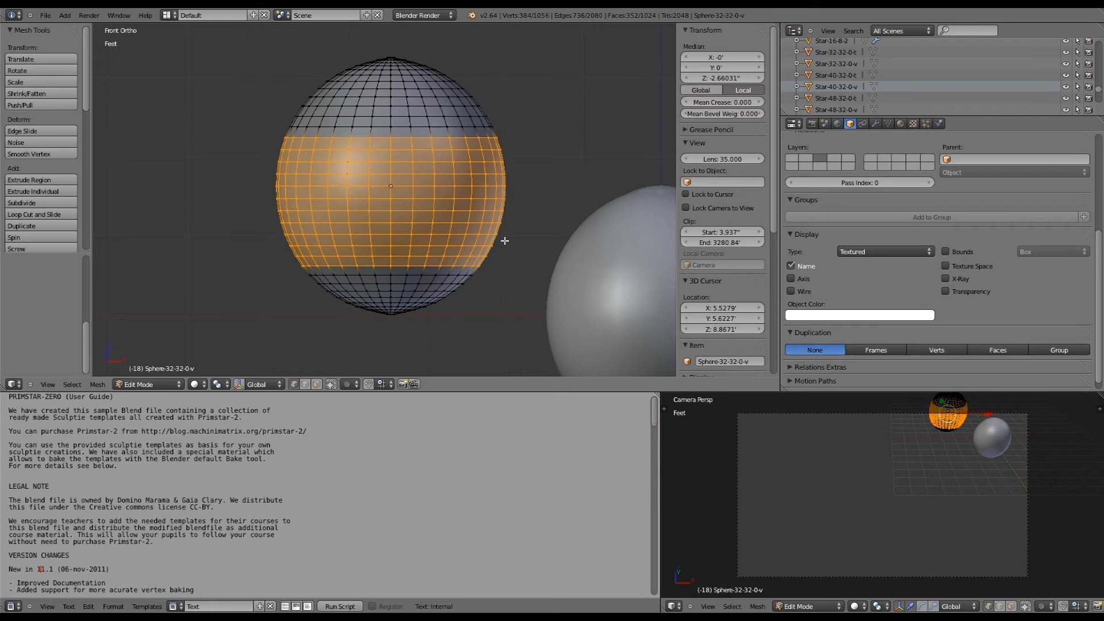
pyautogui.press('s')
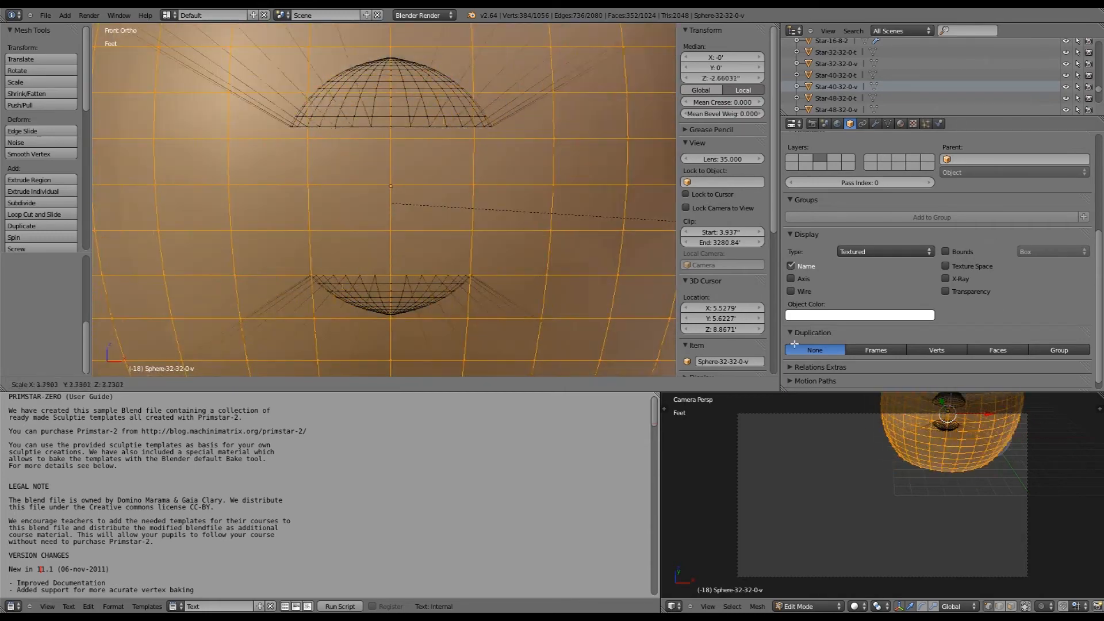
pyautogui.press('Escape')
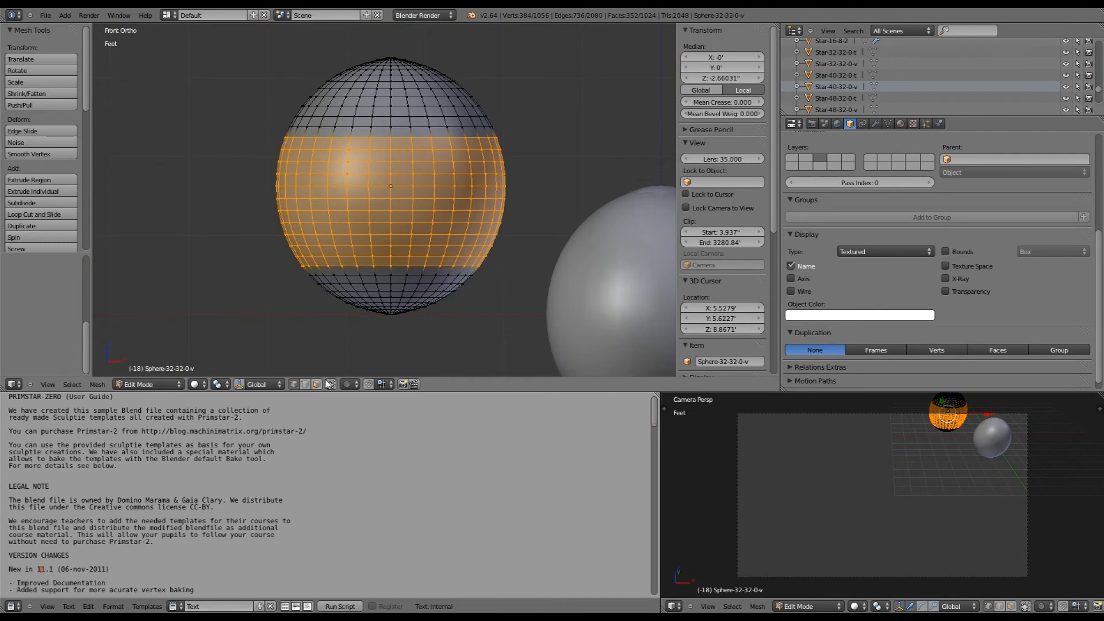
# Return the sphere to Edit Mode with nothing selected and limit selection to visible geometry again
pyautogui.press('Tab')
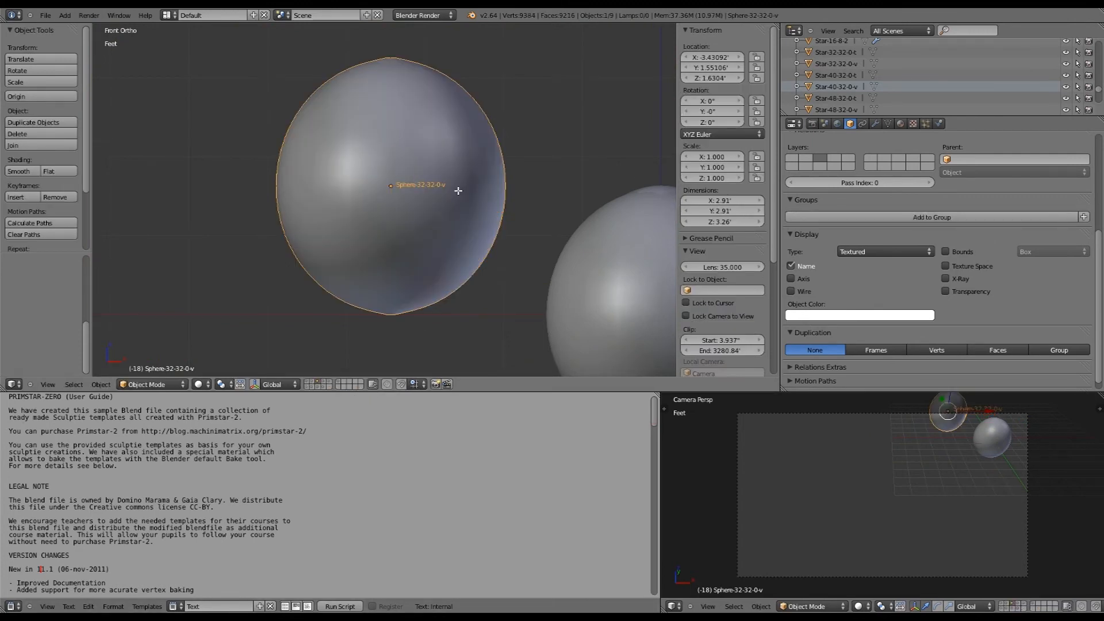
pyautogui.press('Tab')
pyautogui.press('a')
pyautogui.moveTo(458, 190); pyautogui.dragTo(426, 259, button='middle')
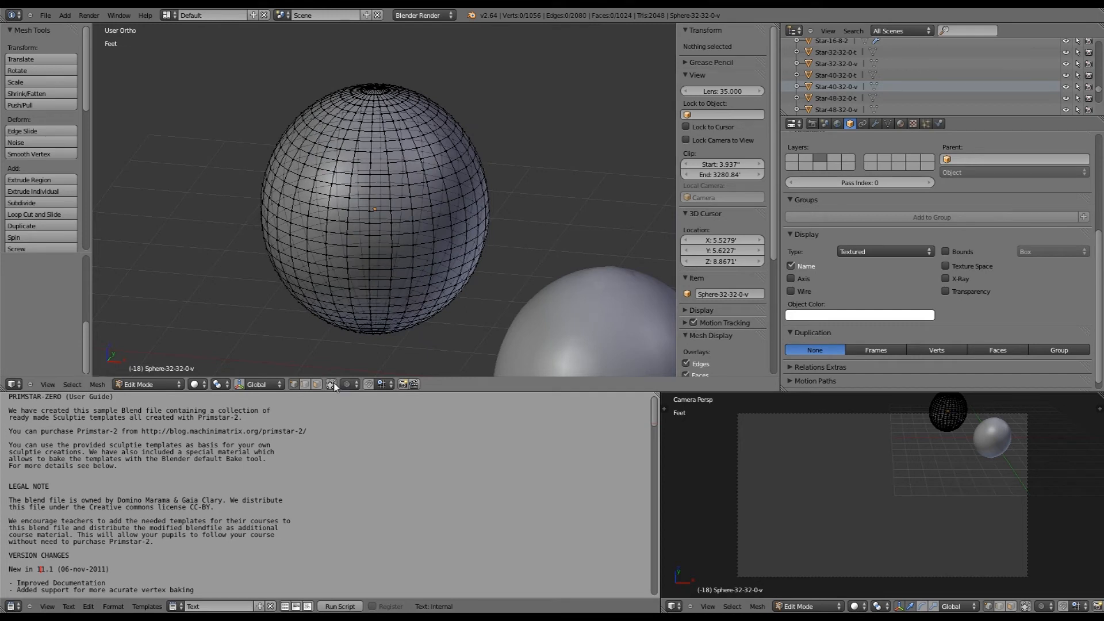
pyautogui.click(334, 384)
pyautogui.click(333, 384)
pyautogui.click(333, 384)
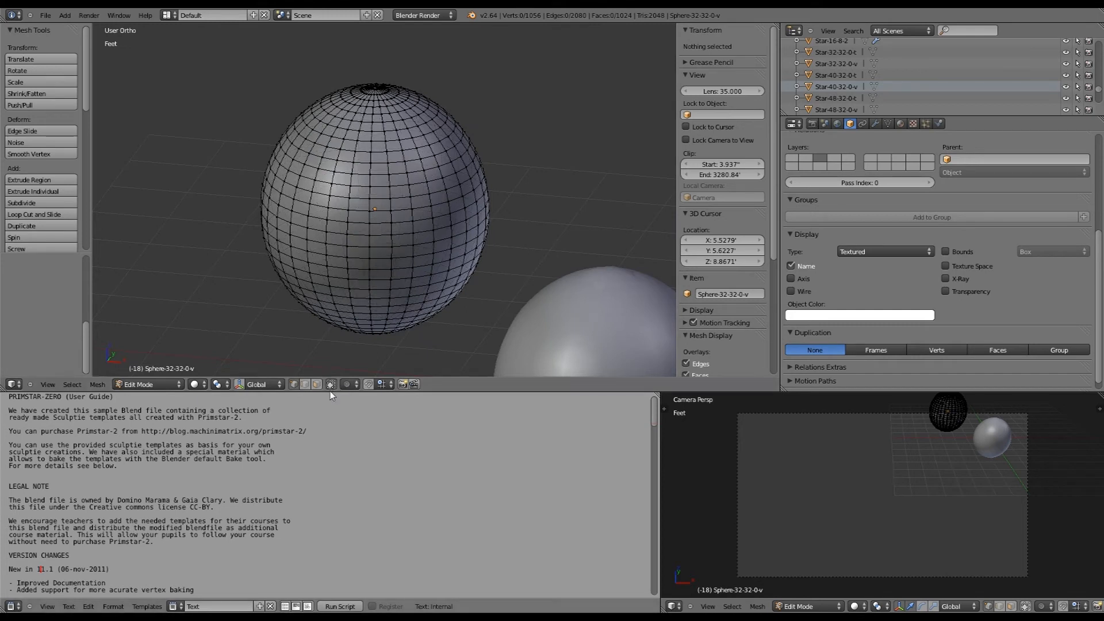
# Box-select a rectangular patch of front vertices on the sphere and move it about 8 inches toward negative X and 10 inches up
pyautogui.click(579, 269)
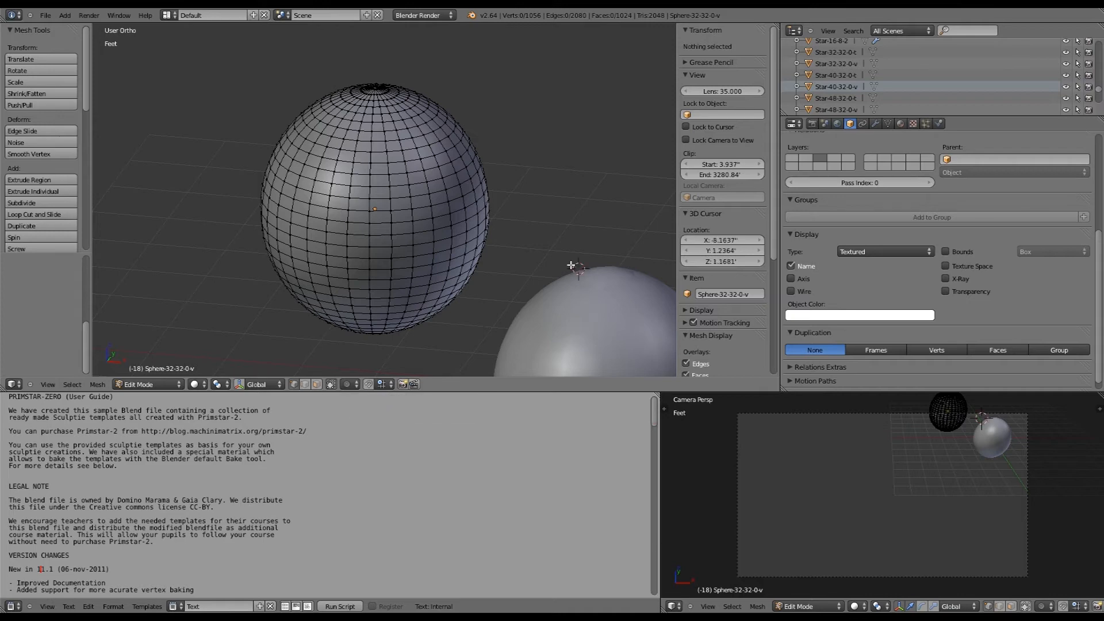
pyautogui.press('KP_1')
pyautogui.scroll(-2, 380, 198)
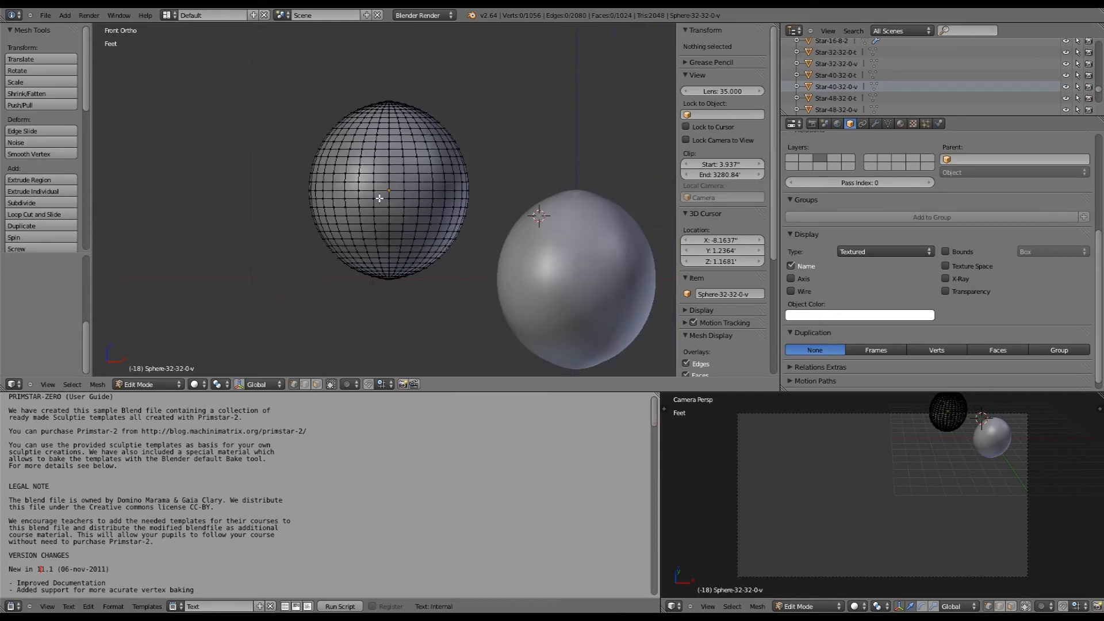
pyautogui.press('b')
pyautogui.moveTo(352, 167); pyautogui.dragTo(444, 235)
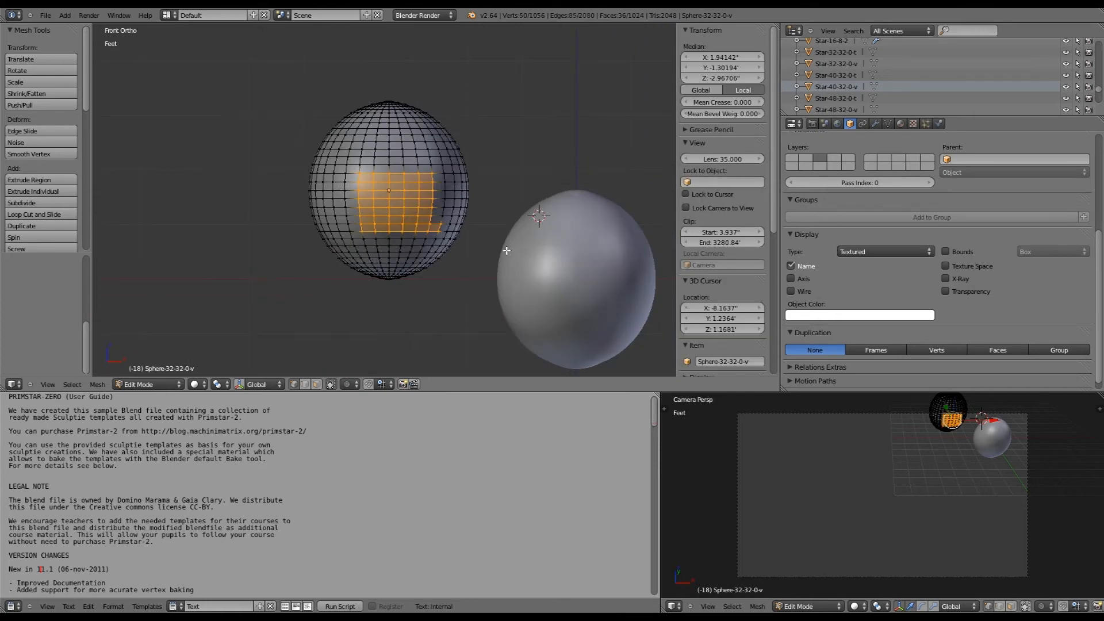
pyautogui.press('g')
pyautogui.click(472, 207)
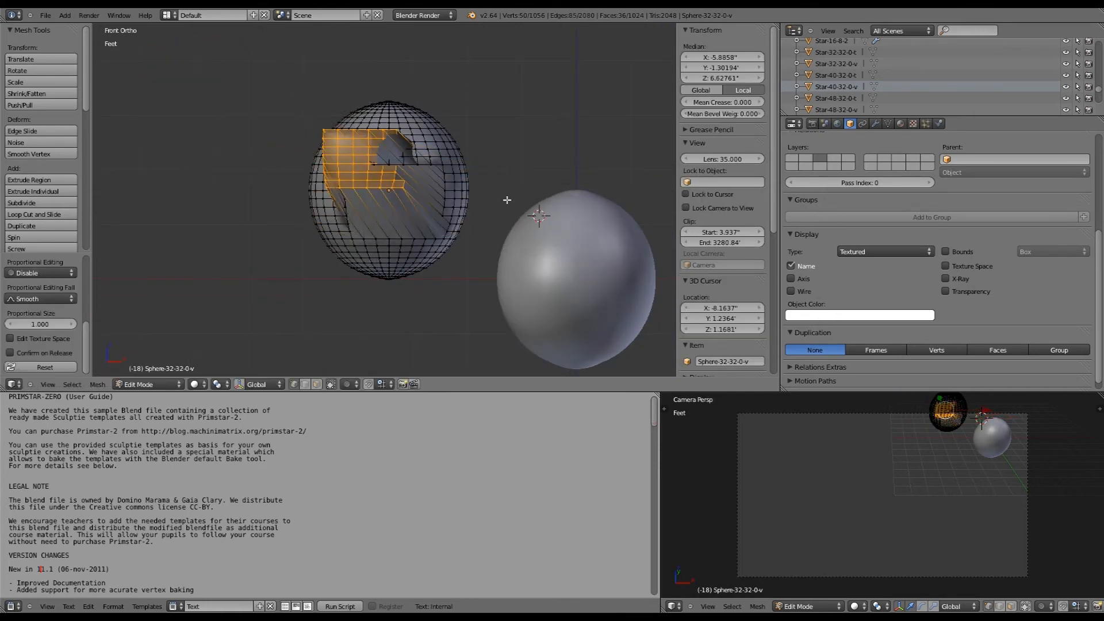
# Undo the patch move, scale the selected front vertices down instead and try rotating them
pyautogui.hotkey('ctrl', 'z')
pyautogui.press('s')
pyautogui.press('Return')
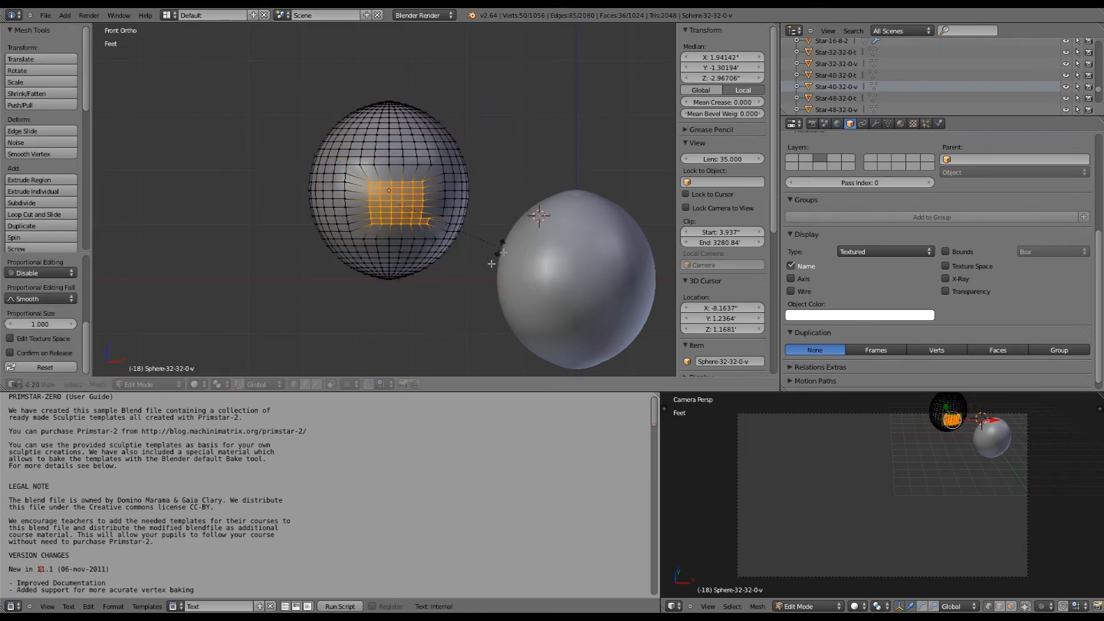
pyautogui.press('r')
pyautogui.click(430, 292)
pyautogui.hotkey('ctrl', 'z')
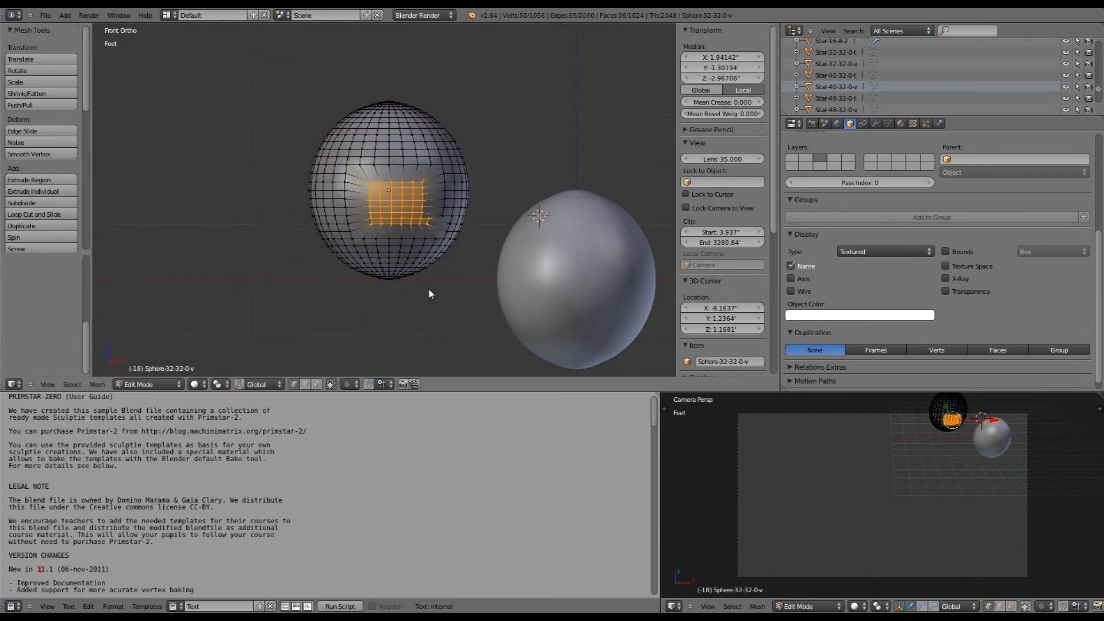
# Switch to Object Mode, rotate the whole sphere to about 711° around Y and scale it to about 0.685
pyautogui.press('Tab')
pyautogui.press('r')
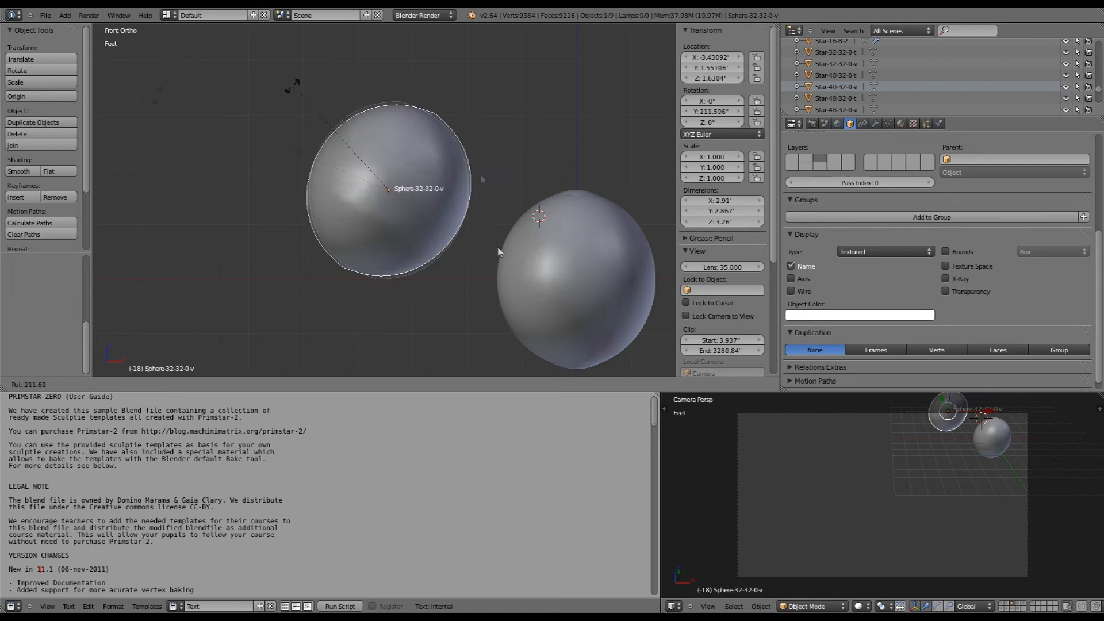
pyautogui.click(519, 275)
pyautogui.press('s')
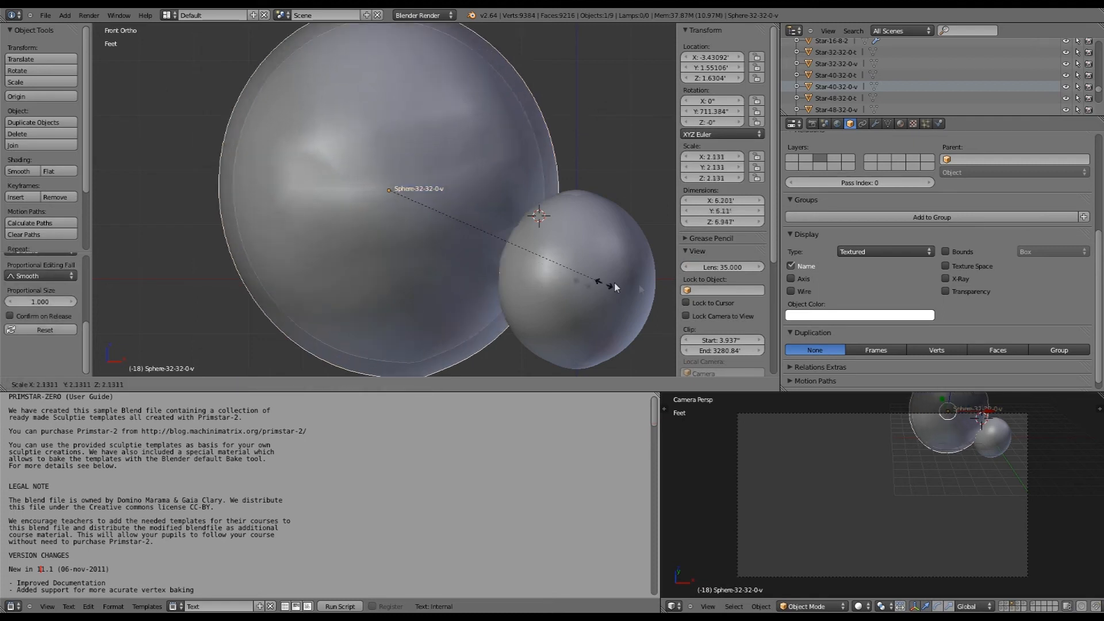
pyautogui.click(389, 264)
# Try moving the sphere toward negative X and upward, and undo its recent mesh edits in Edit Mode
pyautogui.press('g')
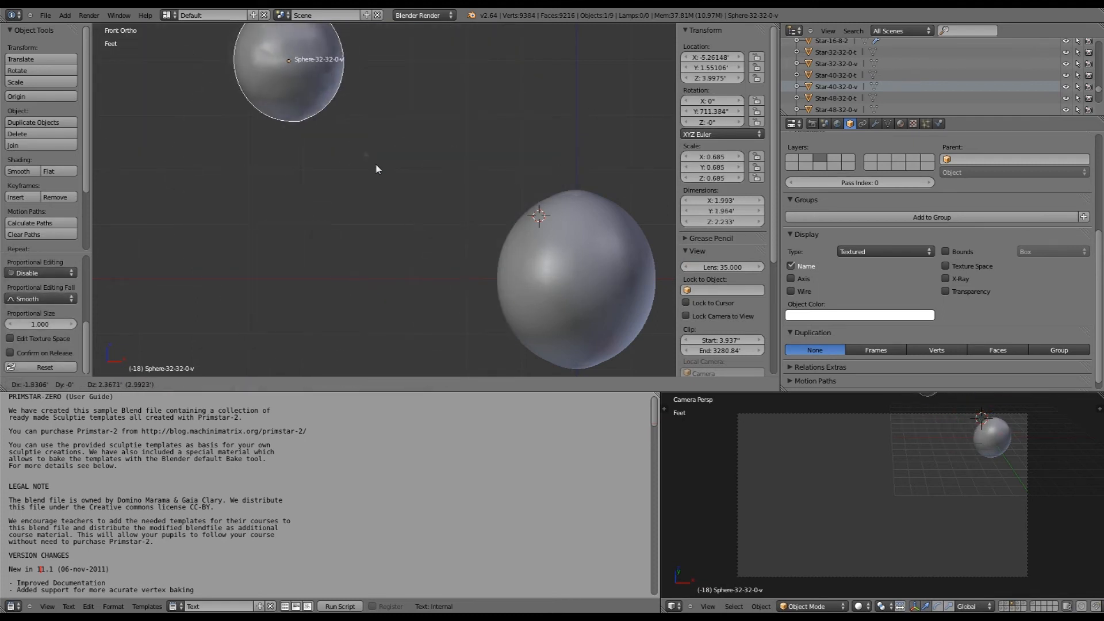
pyautogui.click(470, 191)
pyautogui.press('Tab')
pyautogui.hotkey('ctrl', 'z')
pyautogui.hotkey('ctrl', 'z')
pyautogui.hotkey('ctrl', 'z')
pyautogui.hotkey('ctrl', 'z')
pyautogui.hotkey('ctrl', 'z')
pyautogui.press('Tab')
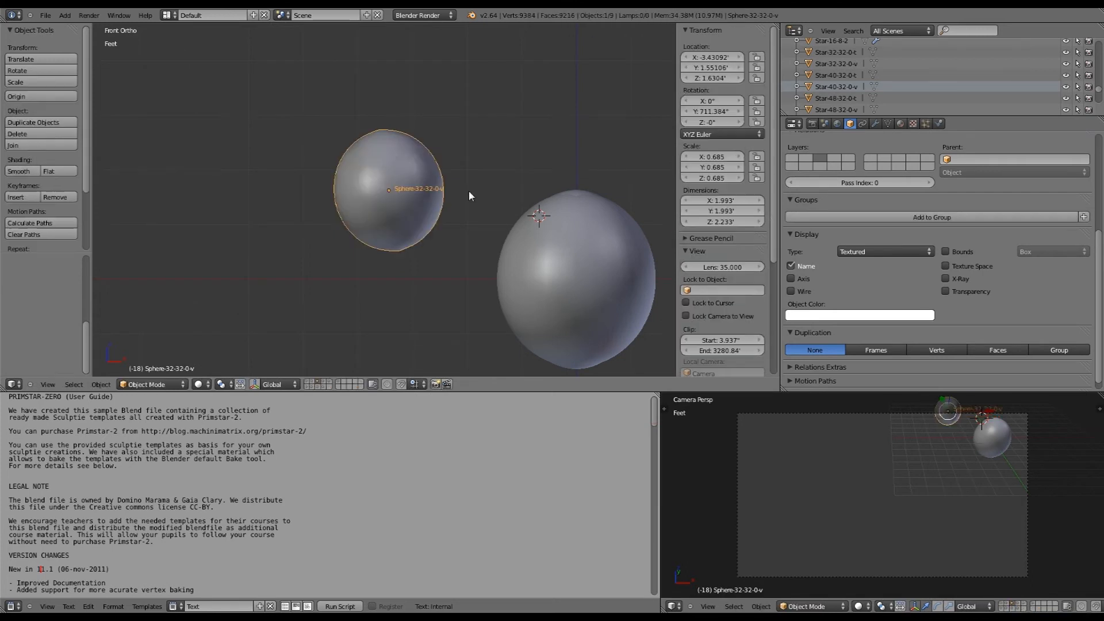
# Put the smaller sphere in Edit Mode, clear its selection and box-select a patch of its front vertices
pyautogui.press('r')
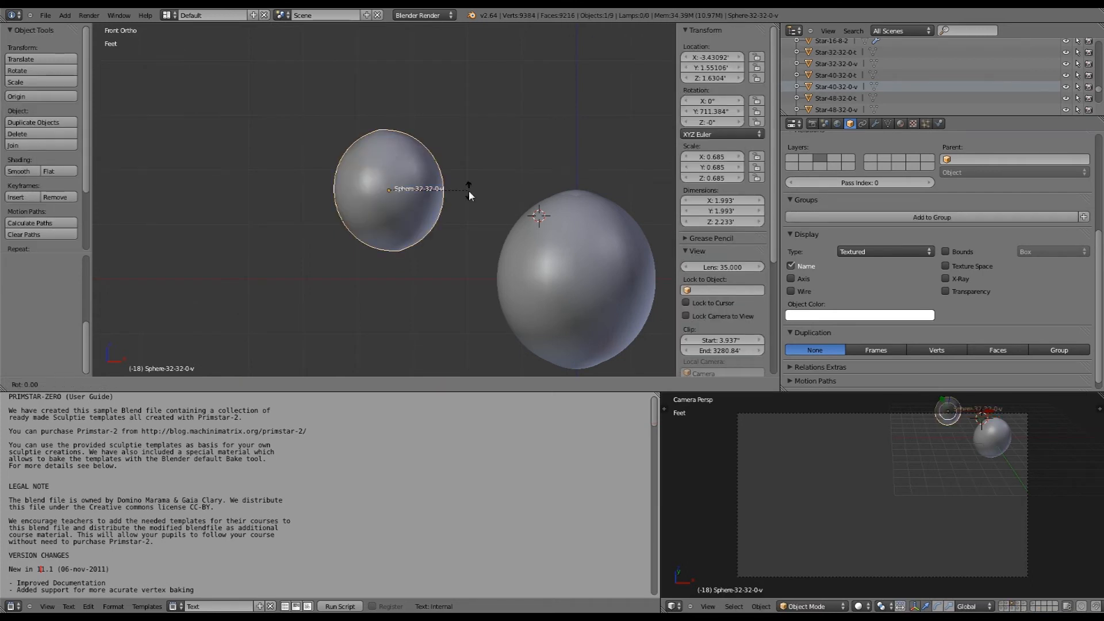
pyautogui.click(469, 192)
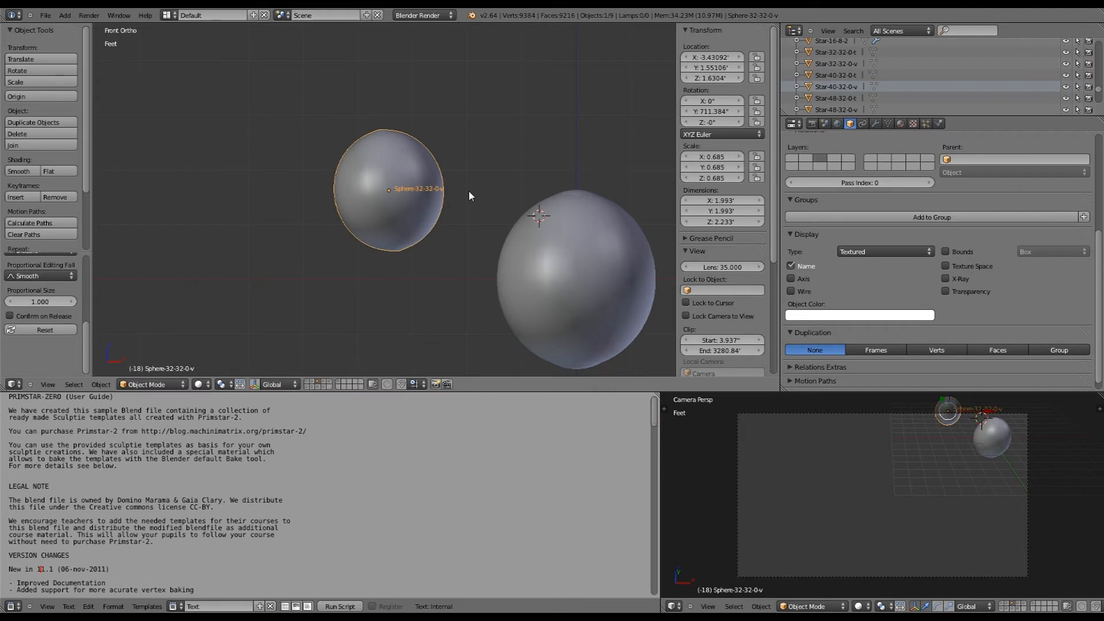
pyautogui.scroll(4, 468, 191)
pyautogui.press('Tab')
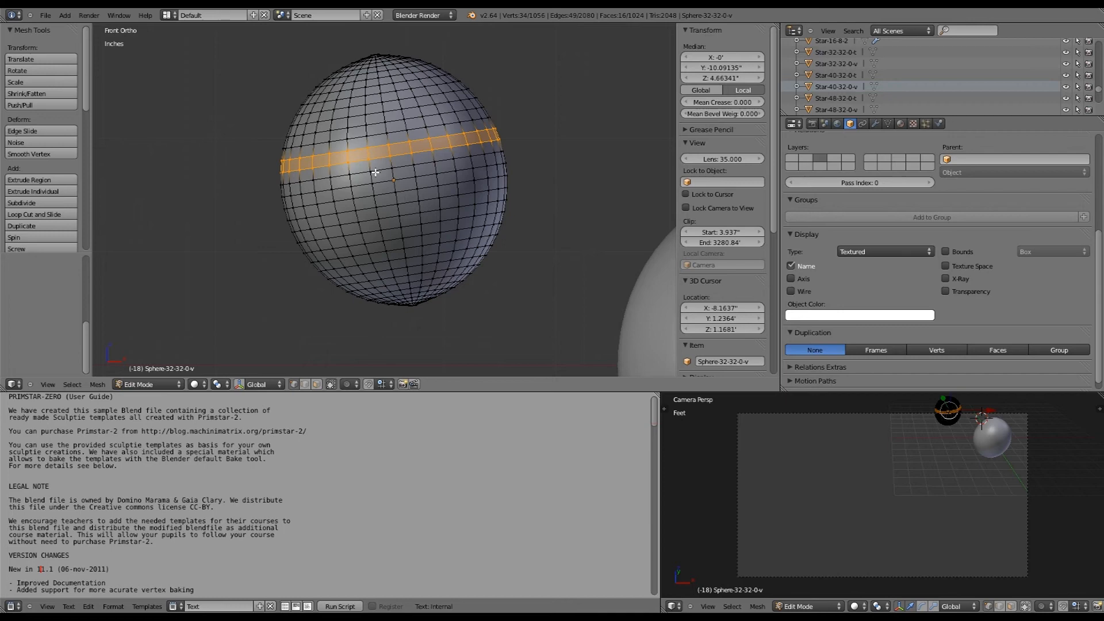
pyautogui.press('a')
pyautogui.press('b')
pyautogui.moveTo(345, 138); pyautogui.dragTo(503, 288)
# Box-select the sphere's visible vertices with several overlapping boxes, including its upper and lower ends, and clear the selection
pyautogui.press('a')
pyautogui.press('b')
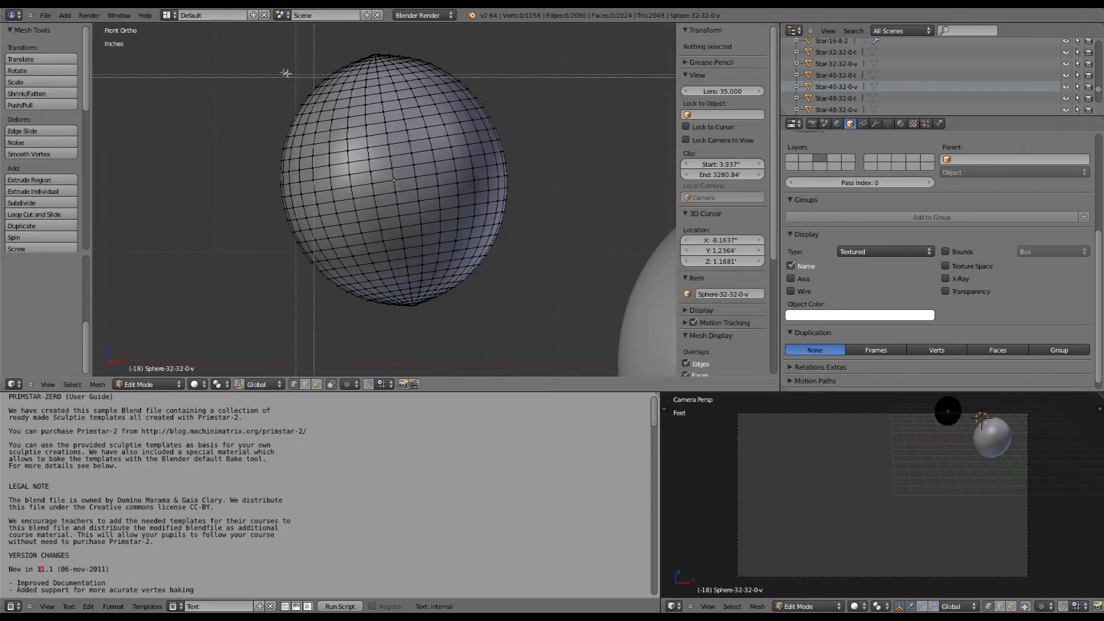
pyautogui.moveTo(263, 54); pyautogui.dragTo(517, 285)
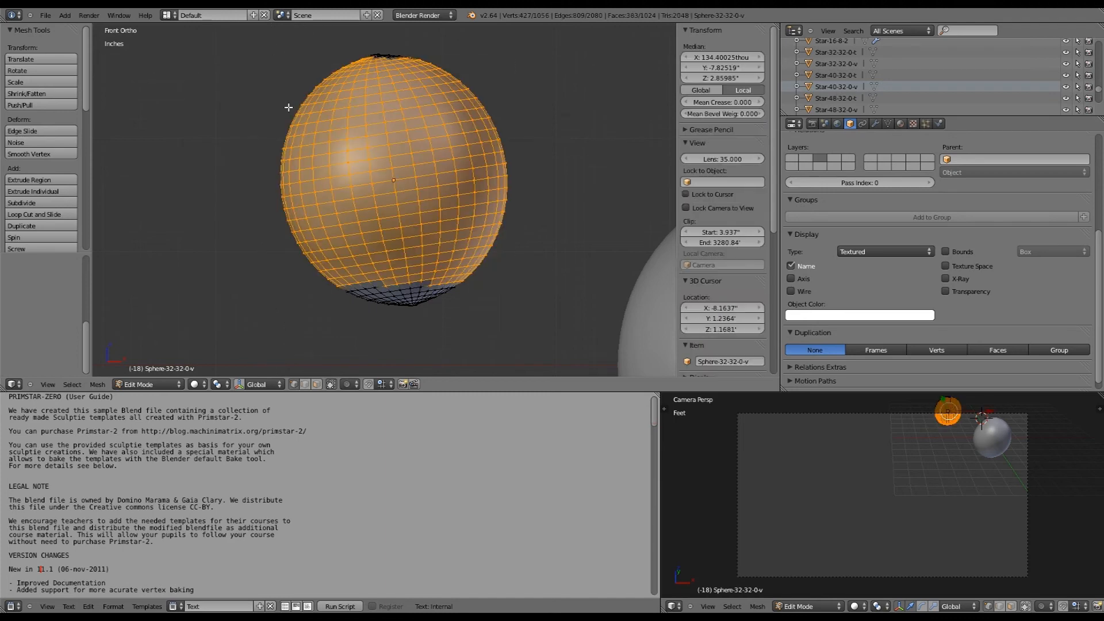
pyautogui.press('b')
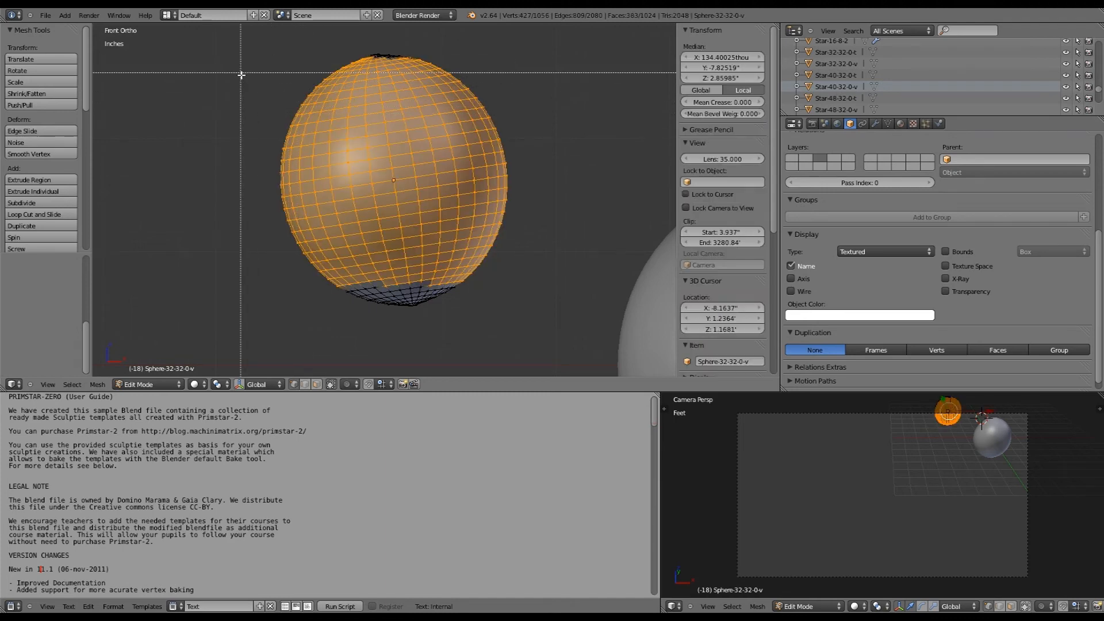
pyautogui.moveTo(249, 81); pyautogui.dragTo(512, 314)
pyautogui.press('b')
pyautogui.moveTo(278, 39); pyautogui.dragTo(392, 62)
pyautogui.press('b')
pyautogui.press('a')
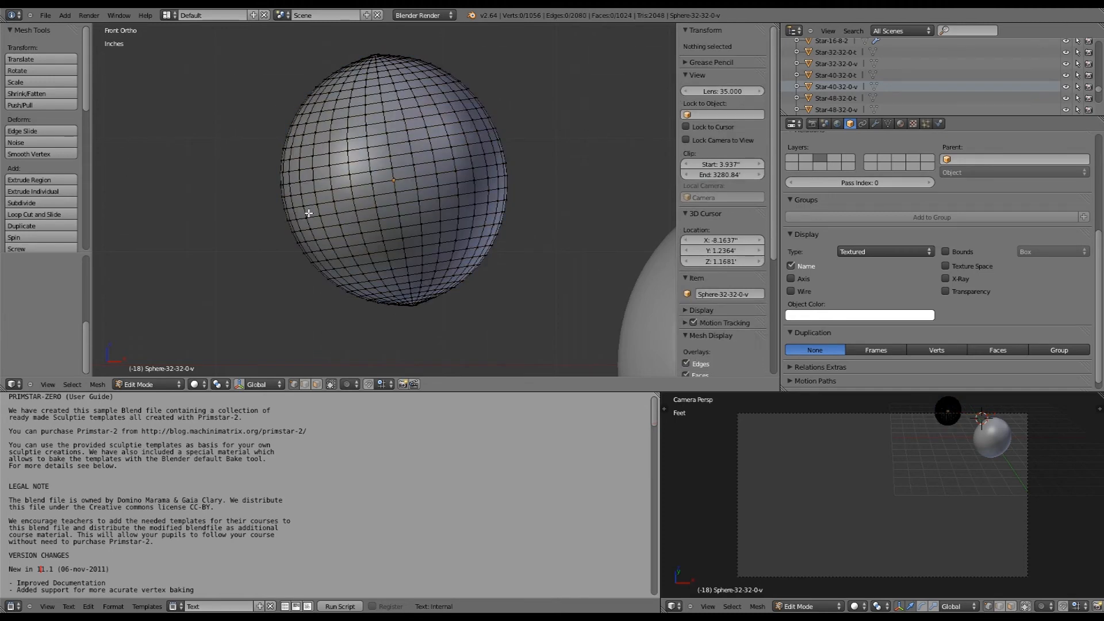
# Box-select a small patch of vertices at close range, and return to Object Mode with no object selected
pyautogui.scroll(8, 309, 214)
pyautogui.press('b')
pyautogui.moveTo(270, 140); pyautogui.dragTo(343, 197)
pyautogui.press('Tab')
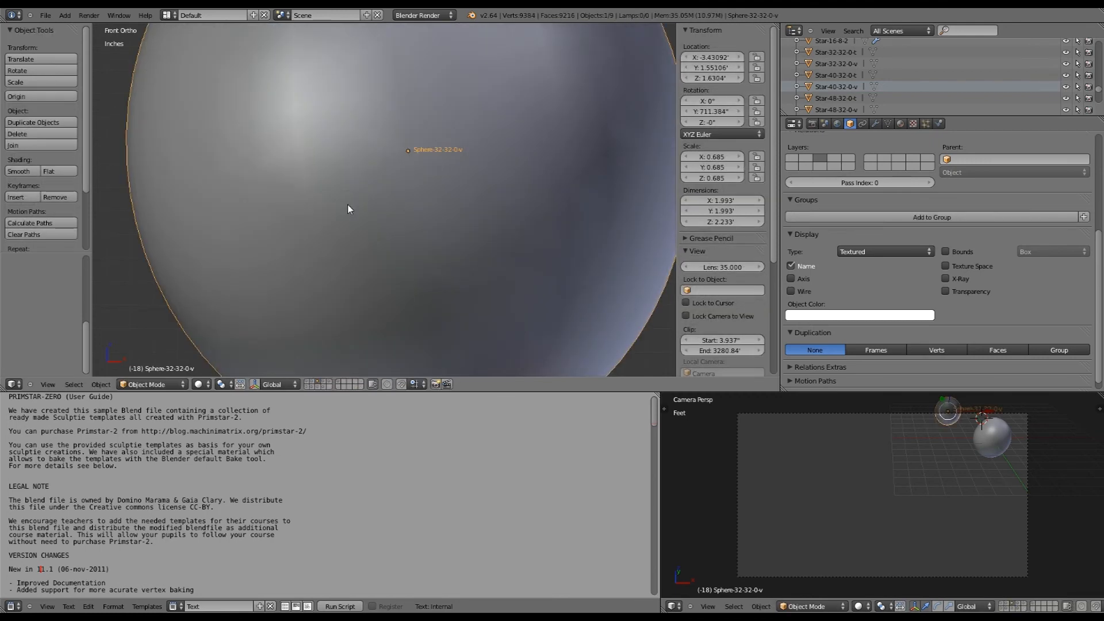
pyautogui.press('a')
pyautogui.scroll(-8, 452, 241)
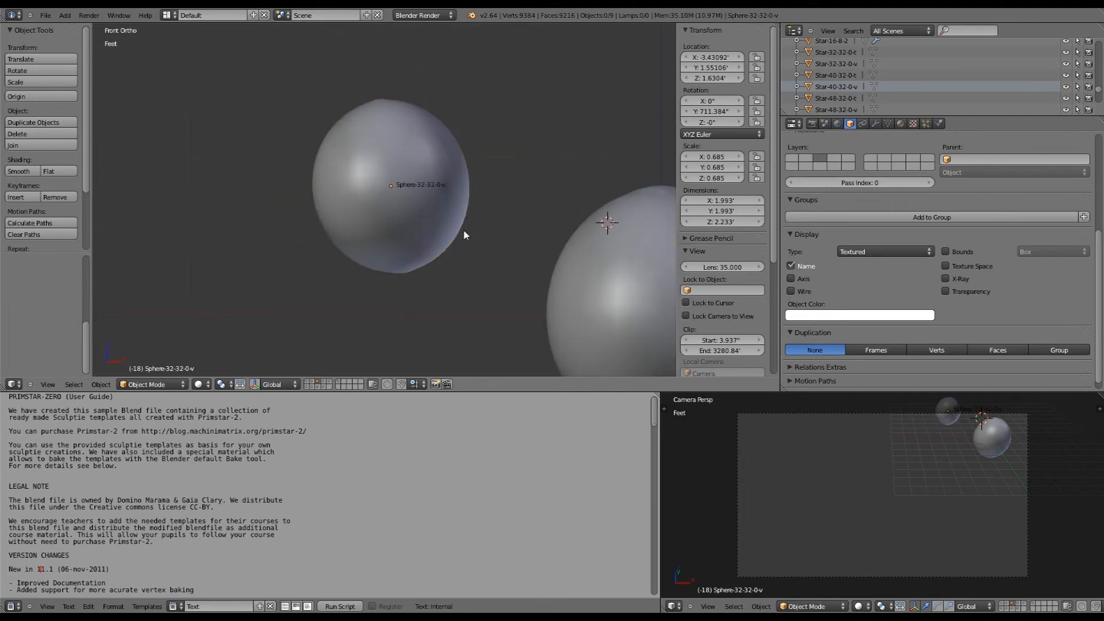
# Place the 3D cursor beside the larger sphere at about X 2.607', Z 1.365' and box-select that sphere
pyautogui.press('b')
pyautogui.press('Escape')
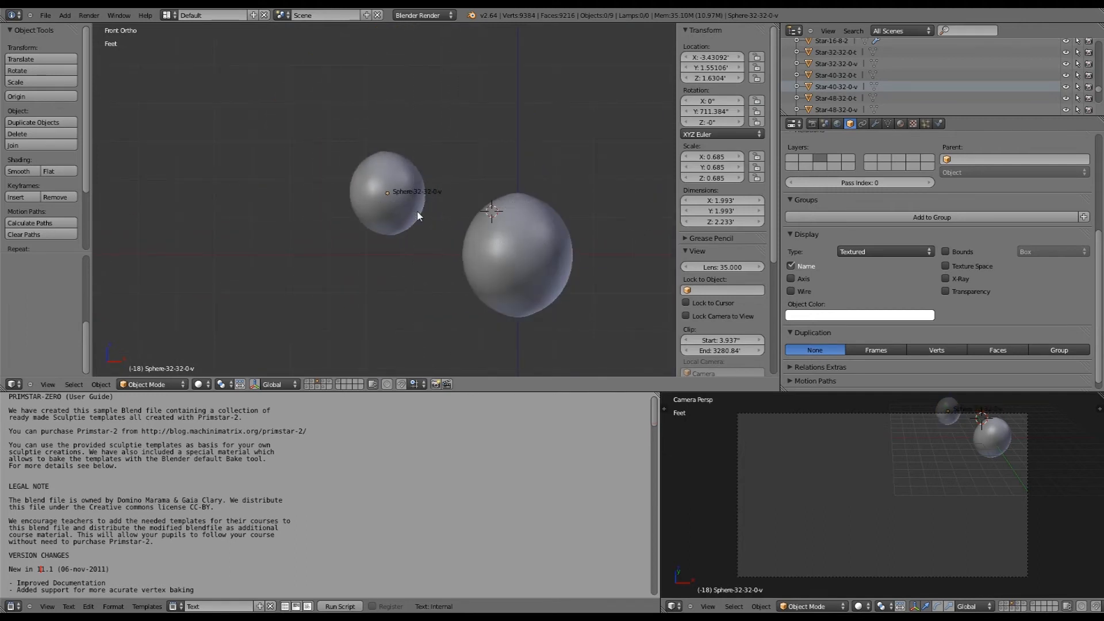
pyautogui.press('b')
pyautogui.moveTo(414, 207); pyautogui.dragTo(601, 375)
pyautogui.click(616, 206)
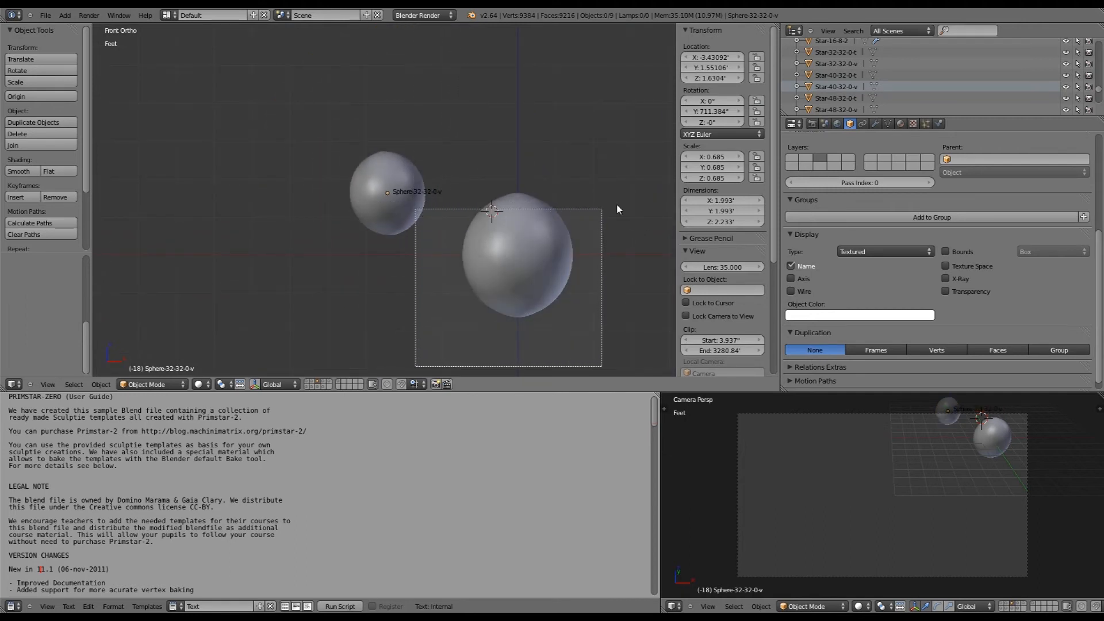
pyautogui.press('b')
pyautogui.moveTo(621, 159); pyautogui.dragTo(422, 364)
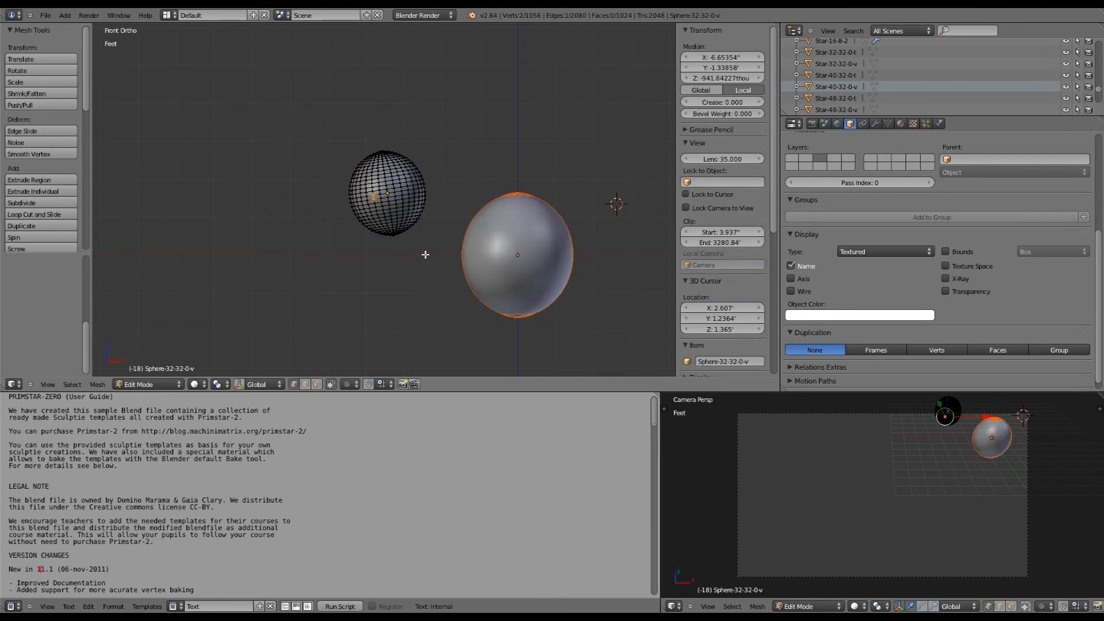
# Select all objects in Object Mode and clear the selection again
pyautogui.press('a')
pyautogui.scroll(2, 426, 254)
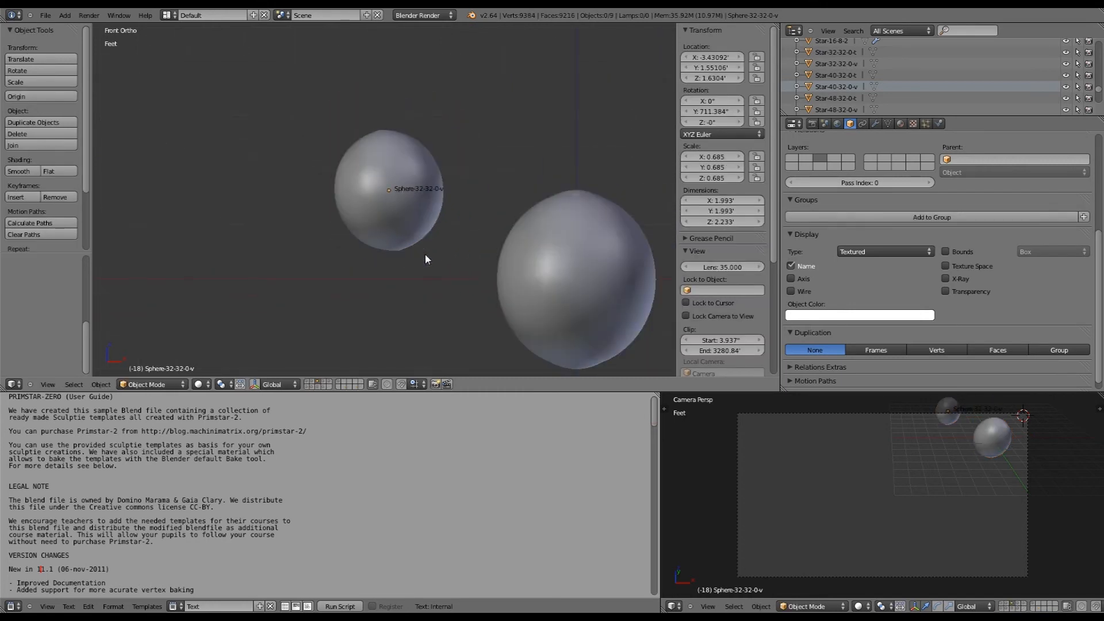
pyautogui.press('a')
pyautogui.scroll(-8, 416, 245)
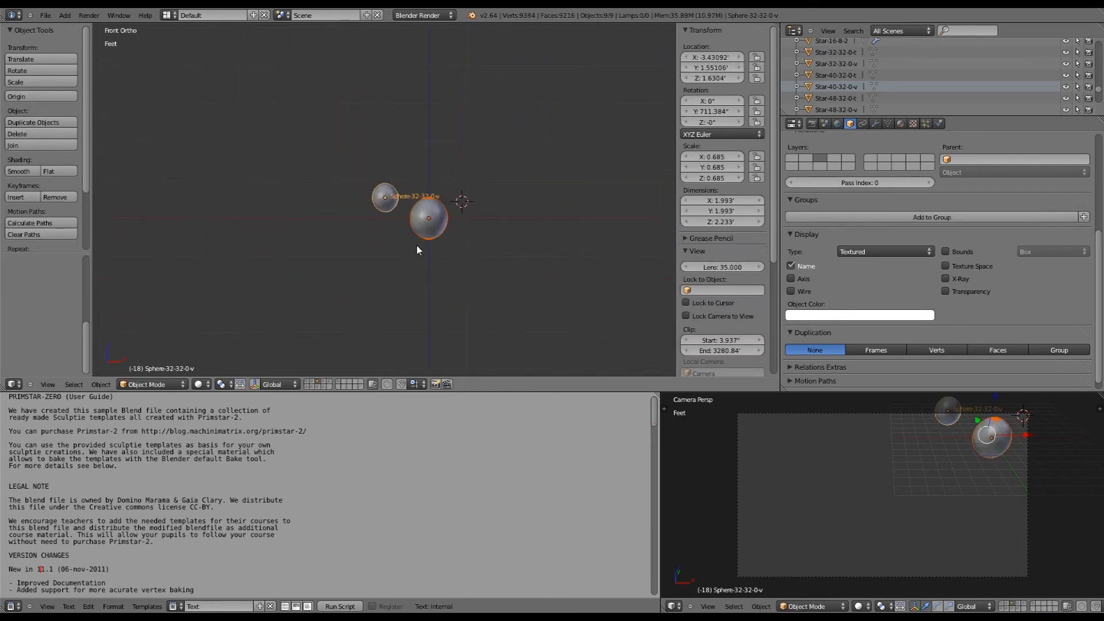
pyautogui.press('a')
pyautogui.scroll(9, 418, 250)
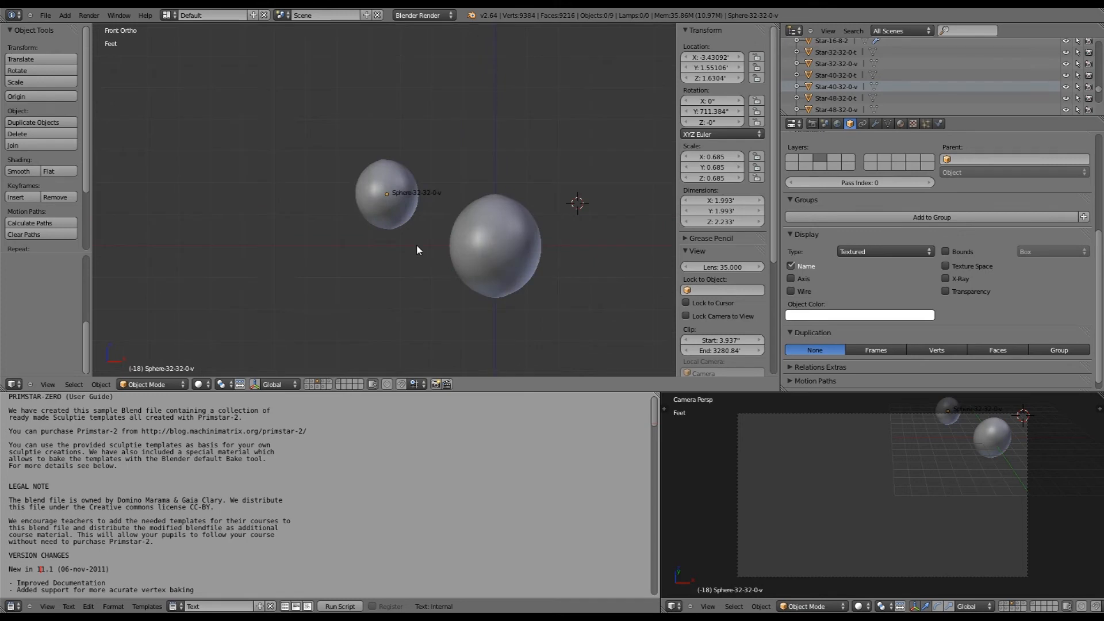
# Examine the spheres in wireframe from an angled view with everything selected, and restore the solid front view
pyautogui.press('z')
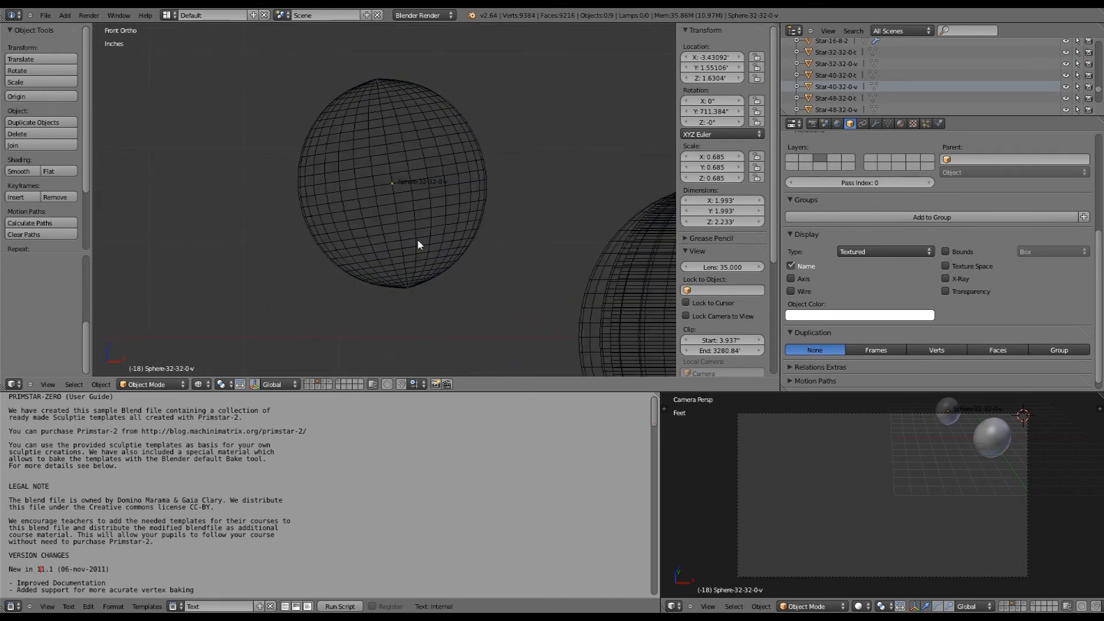
pyautogui.scroll(-4, 419, 244)
pyautogui.moveTo(439, 217)
pyautogui.mouseDown(button='middle')
pyautogui.moveTo(348, 247)
pyautogui.moveTo(387, 303)
pyautogui.mouseUp(button='middle')
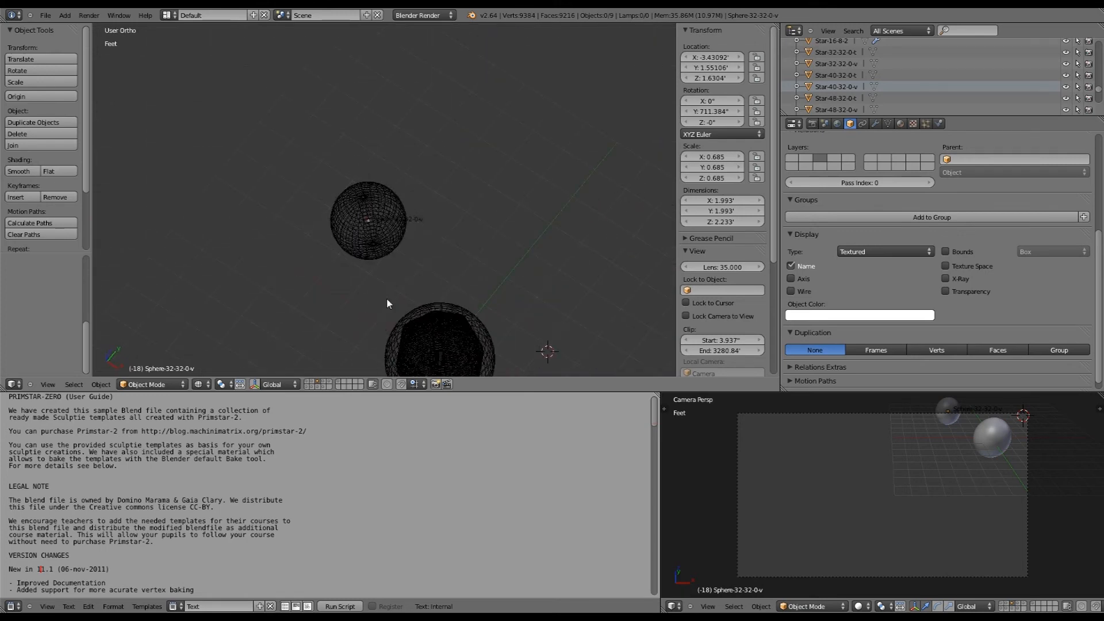
pyautogui.press('a')
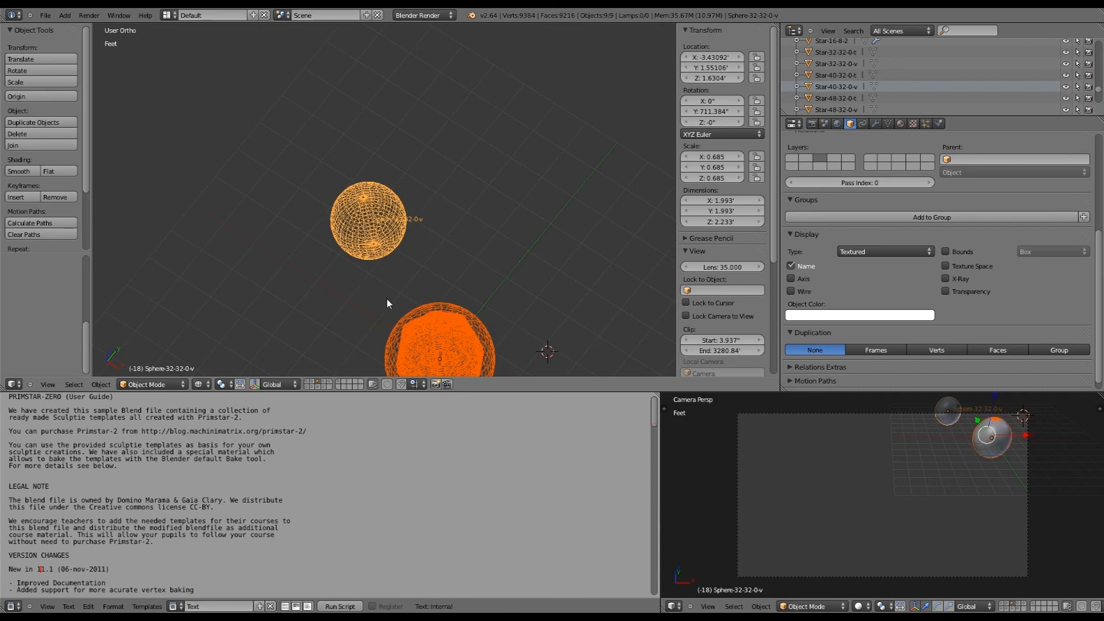
pyautogui.press('KP_1')
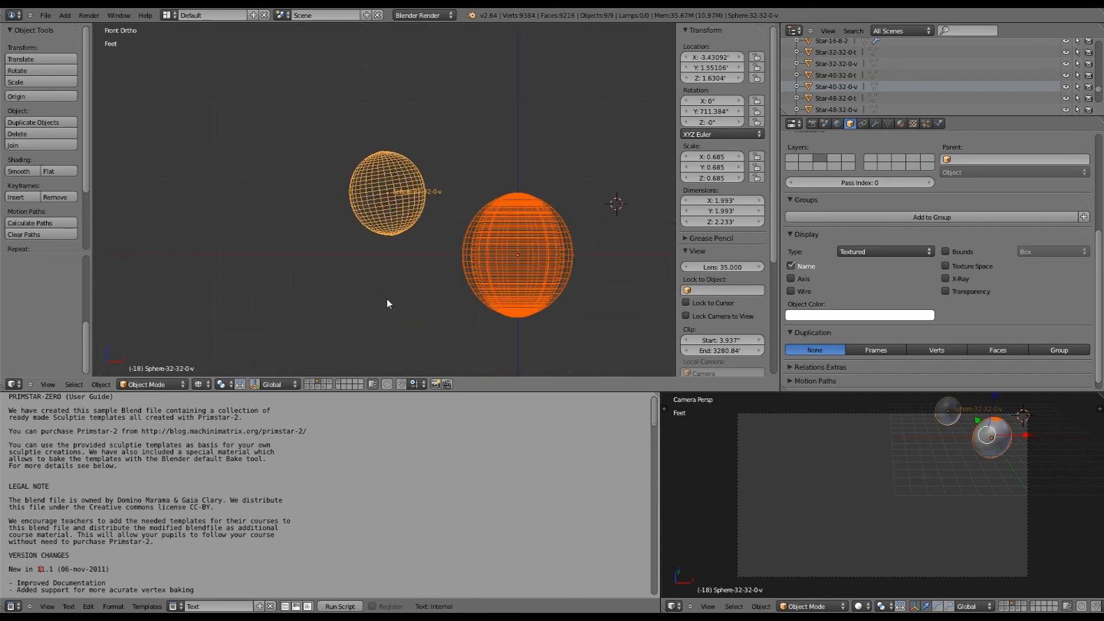
pyautogui.press('z')
pyautogui.scroll(1, 387, 303)
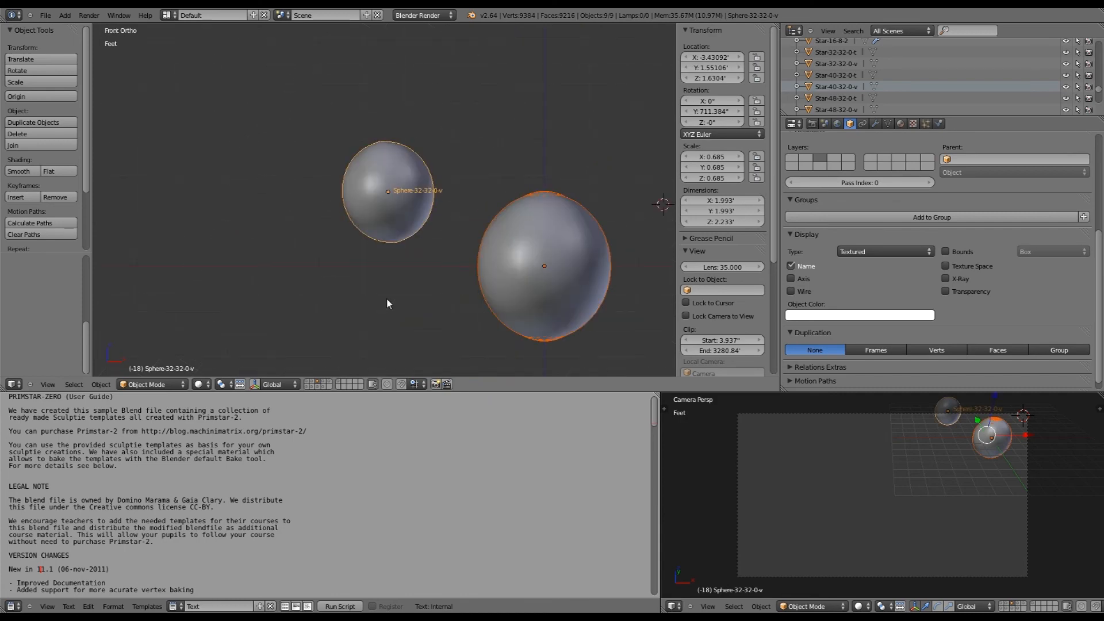
# Box-select both spheres, toggle Edit Mode on and off, and deselect everything
pyautogui.press('a')
pyautogui.scroll(1, 446, 272)
pyautogui.scroll(-1, 446, 270)
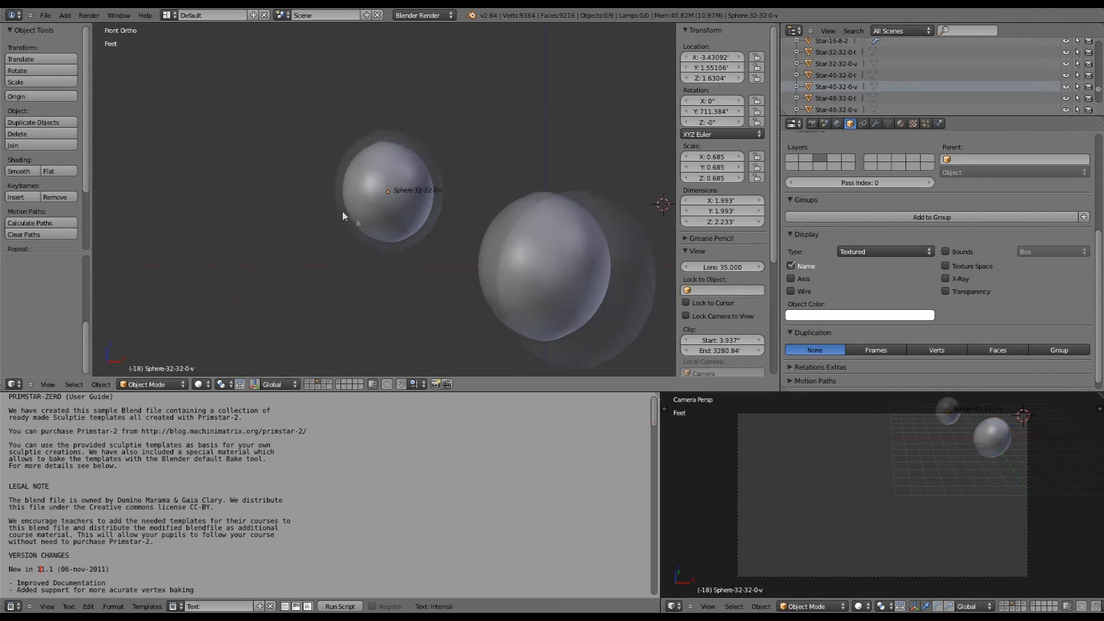
pyautogui.press('b')
pyautogui.moveTo(291, 55); pyautogui.dragTo(635, 368)
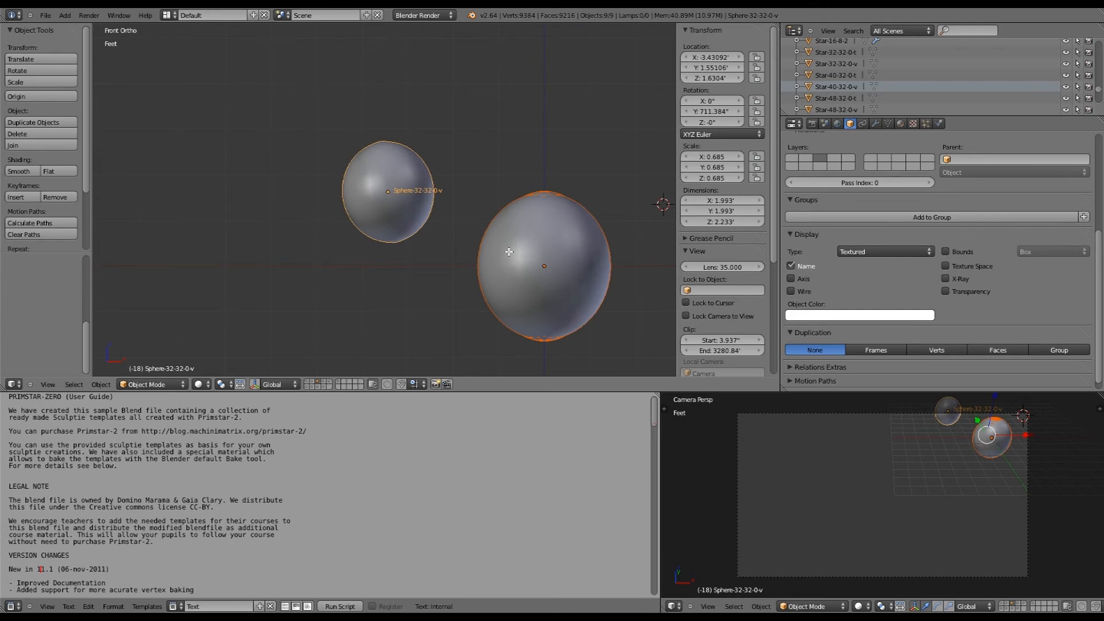
pyautogui.press('Tab')
pyautogui.press('Tab')
pyautogui.press('a')
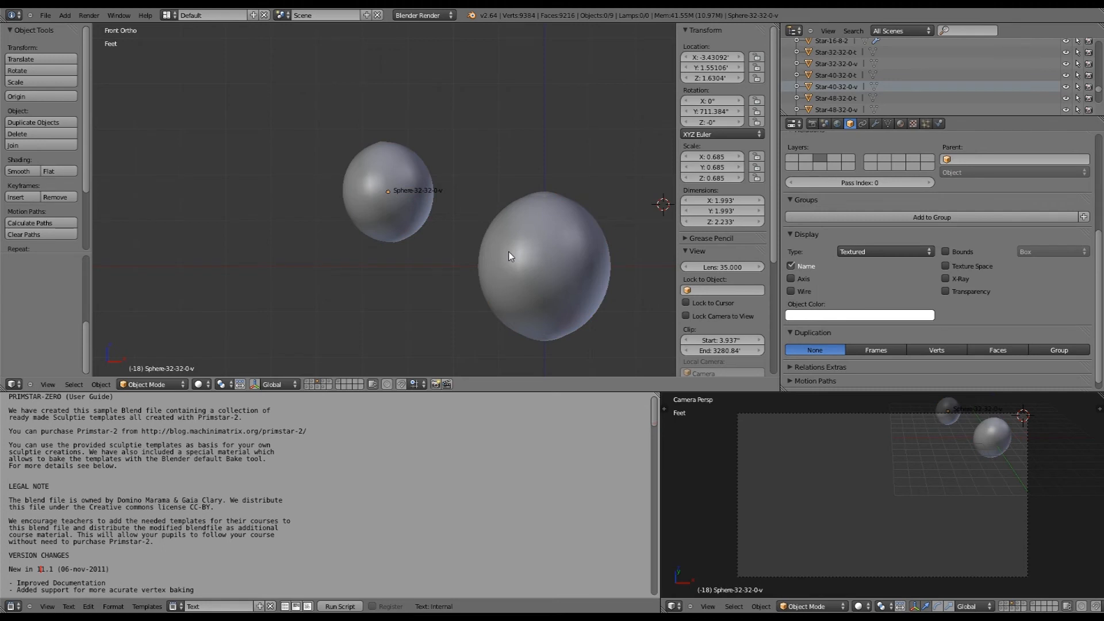
# Compare the two spheres in the top, front and right orthographic views
pyautogui.press('KP_7')
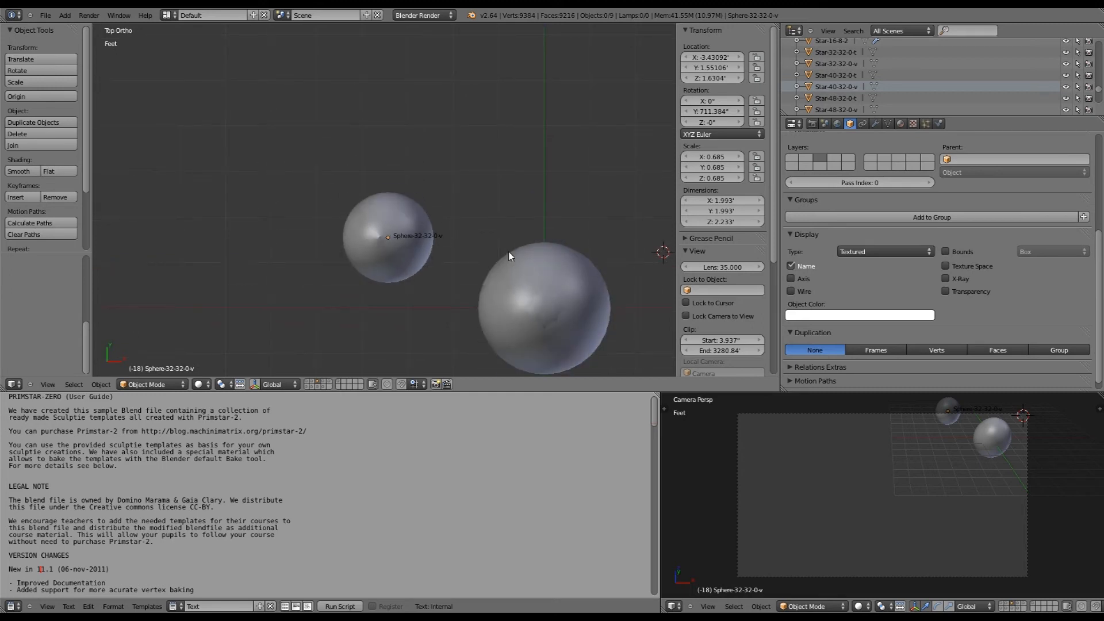
pyautogui.press('KP_1')
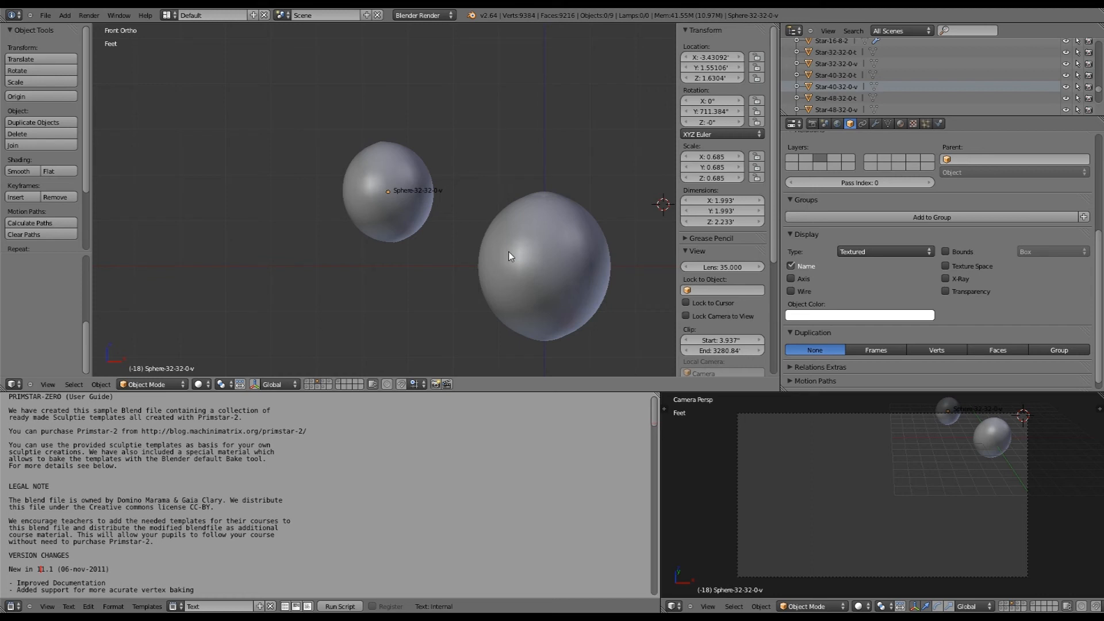
pyautogui.press('KP_3')
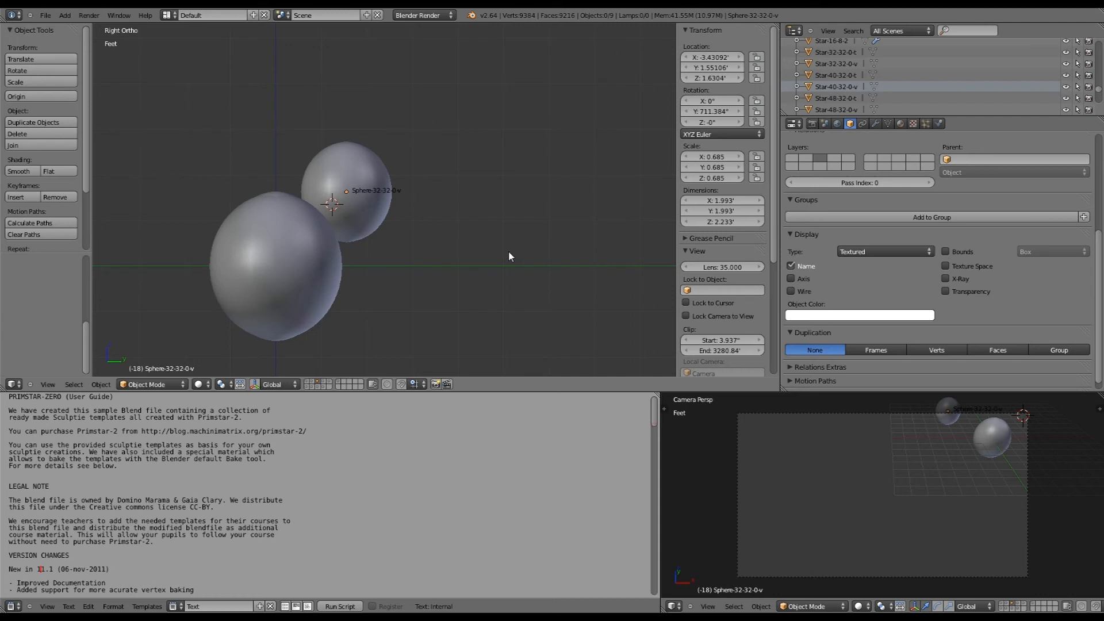
# Orbit the view horizontally around the two spheres in fixed increments to examine them from successive angles
pyautogui.press('KP_4')
pyautogui.press('KP_4')
pyautogui.press('KP_4')
pyautogui.press('KP_4')
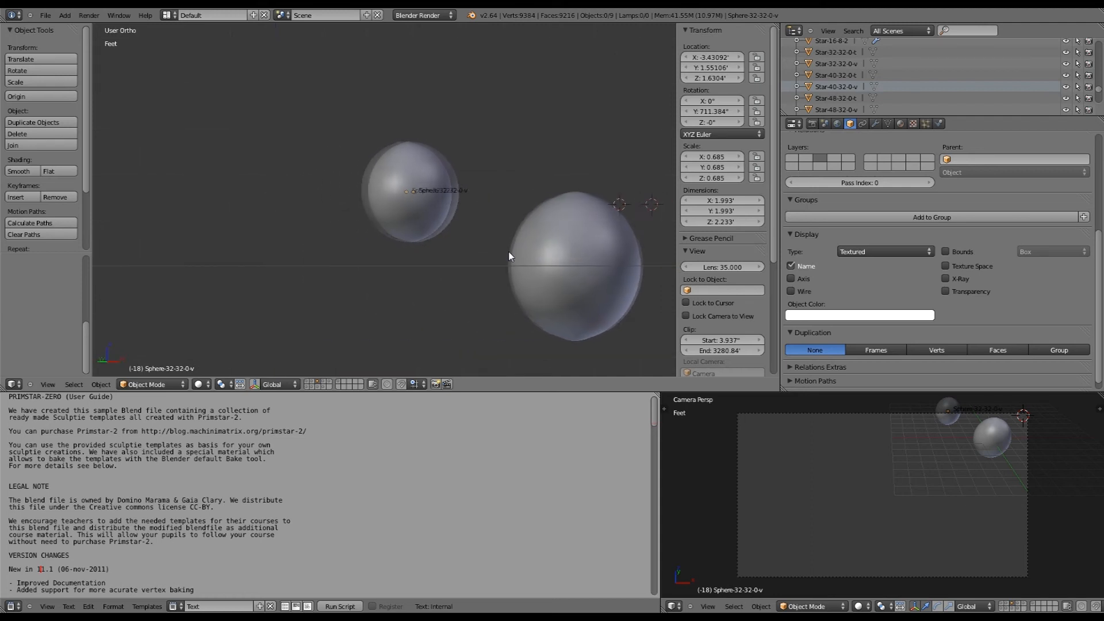
pyautogui.press('KP_4')
pyautogui.press('KP_4')
pyautogui.press('KP_4')
pyautogui.press('KP_4')
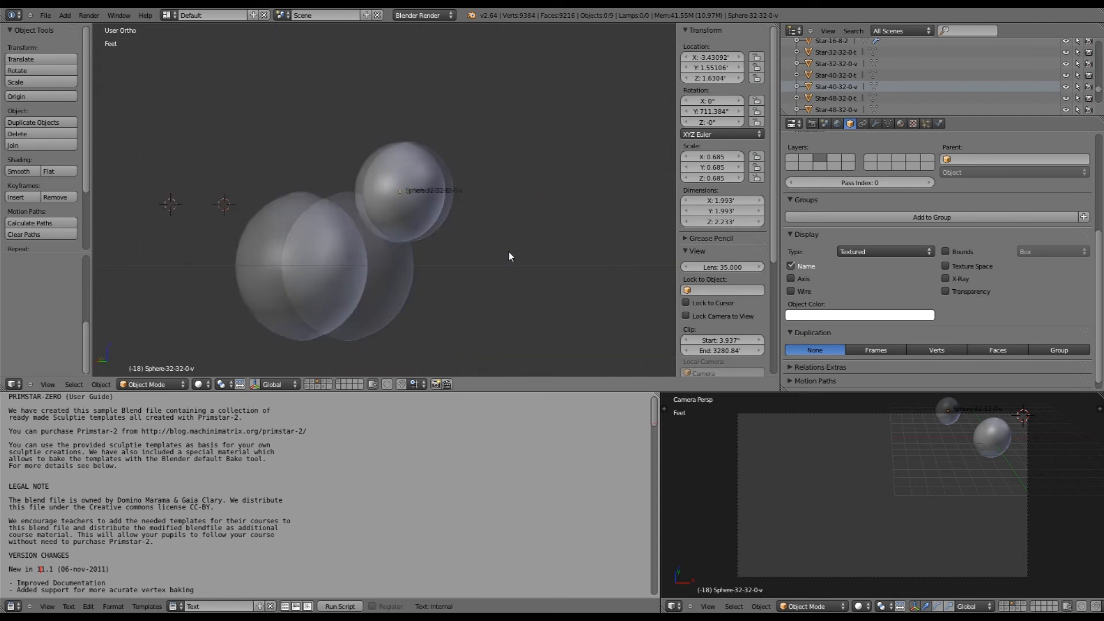
pyautogui.press('KP_4')
pyautogui.press('KP_4')
pyautogui.press('KP_4')
pyautogui.press('KP_4')
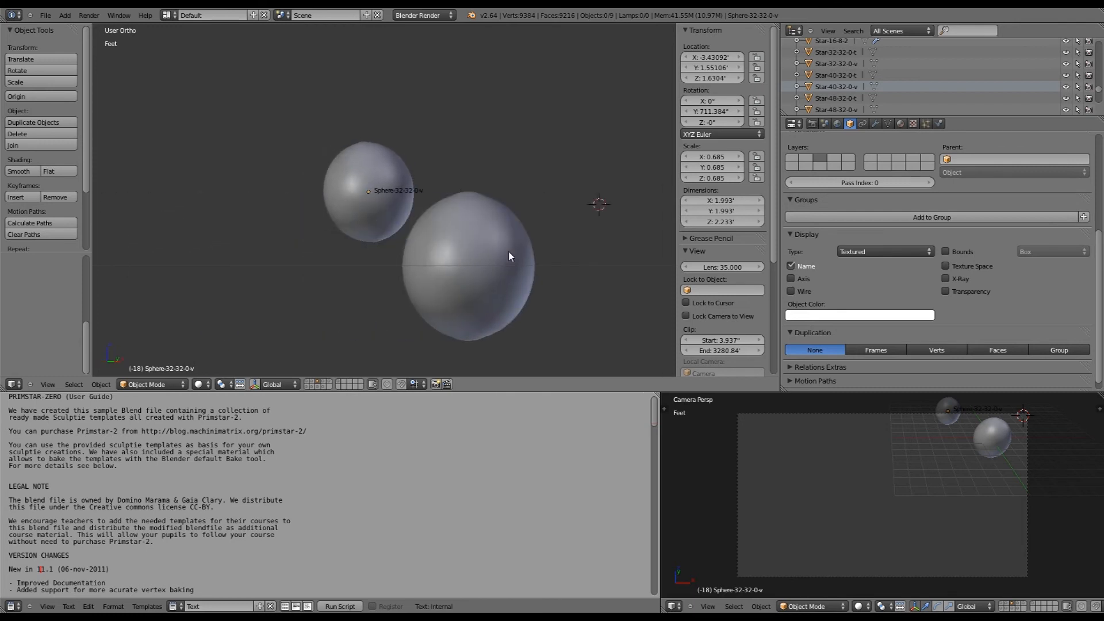
# Continue rotating the view horizontally around the two spheres to examine their remaining sides
pyautogui.press('KP_4')
pyautogui.press('KP_4')
pyautogui.press('KP_4')
pyautogui.press('KP_4')
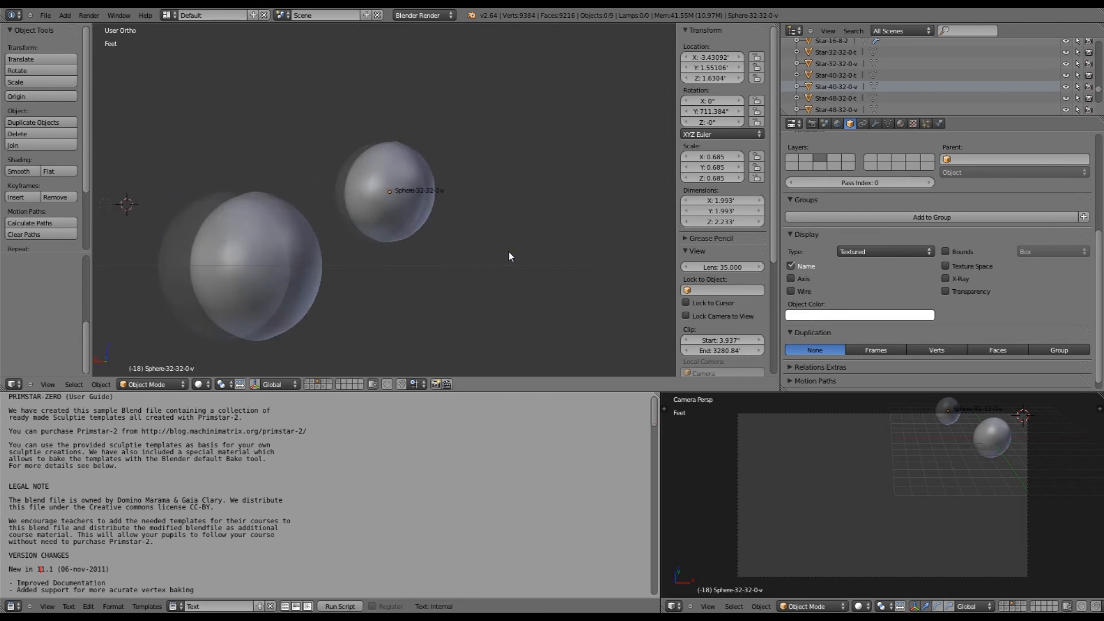
pyautogui.press('KP_4')
pyautogui.press('KP_4')
pyautogui.press('KP_4')
pyautogui.press('KP_4')
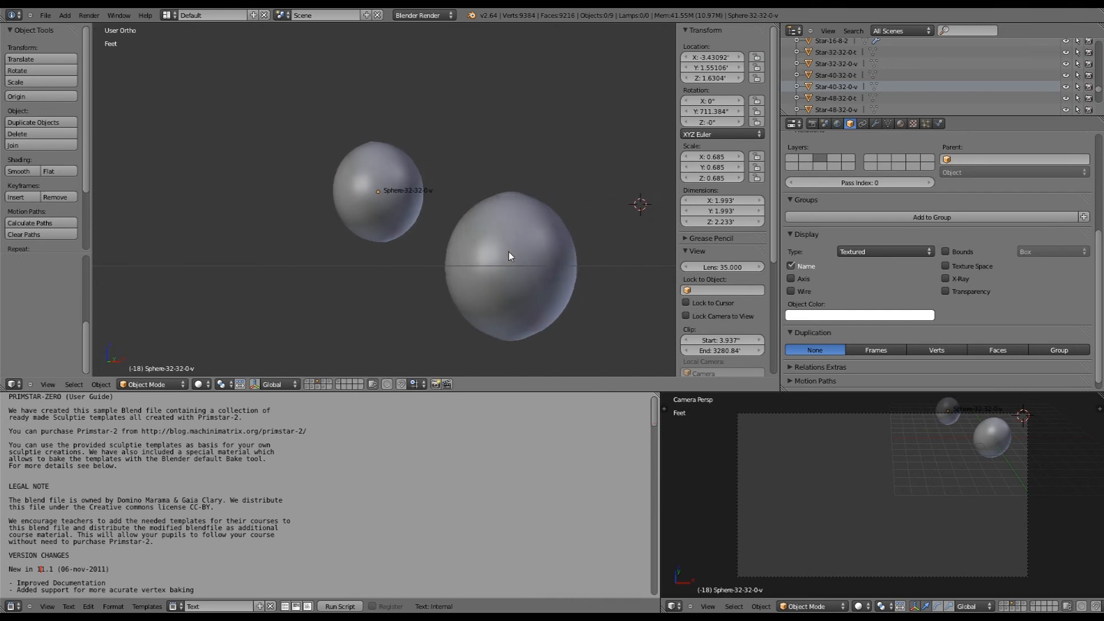
# Tilt the view vertically in fixed increments to examine the spheres from above and below, and return to the front view
pyautogui.press('KP_8')
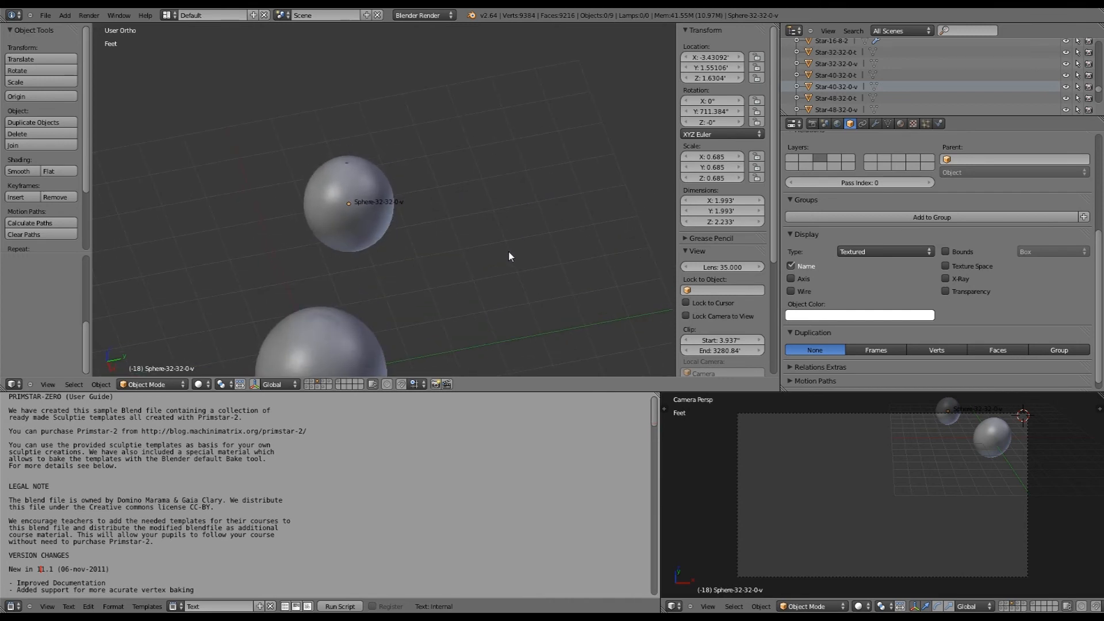
pyautogui.press('KP_8')
pyautogui.press('KP_4')
pyautogui.press('KP_4')
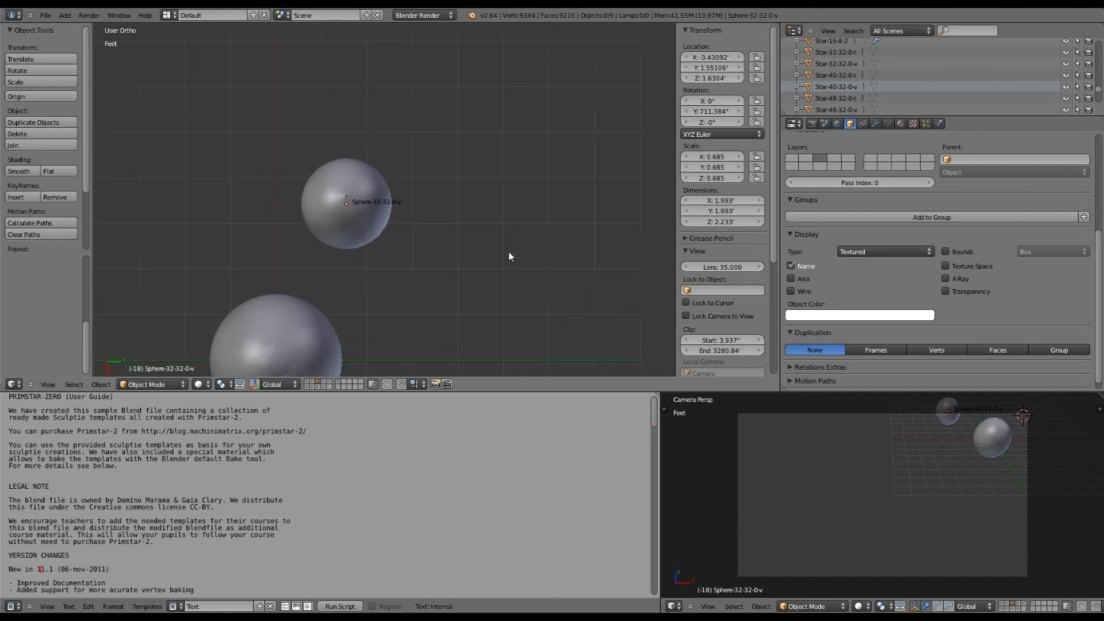
pyautogui.press('KP_2')
pyautogui.press('KP_2')
pyautogui.press('KP_2')
pyautogui.press('KP_2')
pyautogui.press('KP_2')
pyautogui.press('KP_2')
pyautogui.press('KP_8')
pyautogui.press('KP_8')
pyautogui.press('KP_8')
pyautogui.press('KP_8')
pyautogui.press('KP_8')
pyautogui.press('KP_8')
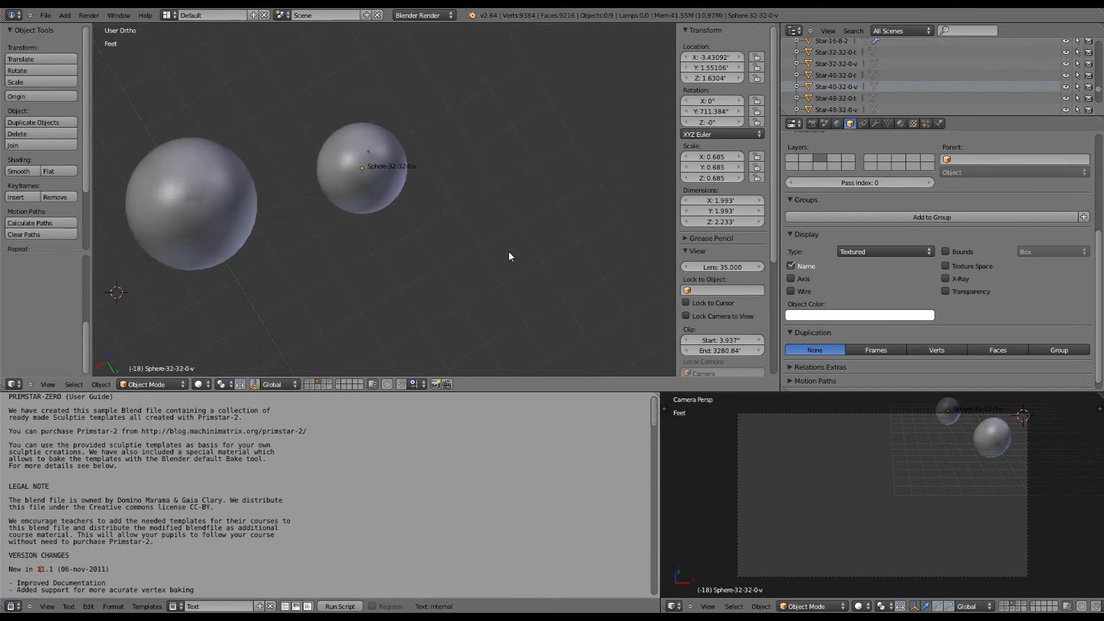
pyautogui.press('KP_8')
pyautogui.press('KP_8')
pyautogui.press('KP_8')
pyautogui.press('KP_8')
pyautogui.press('KP_1')
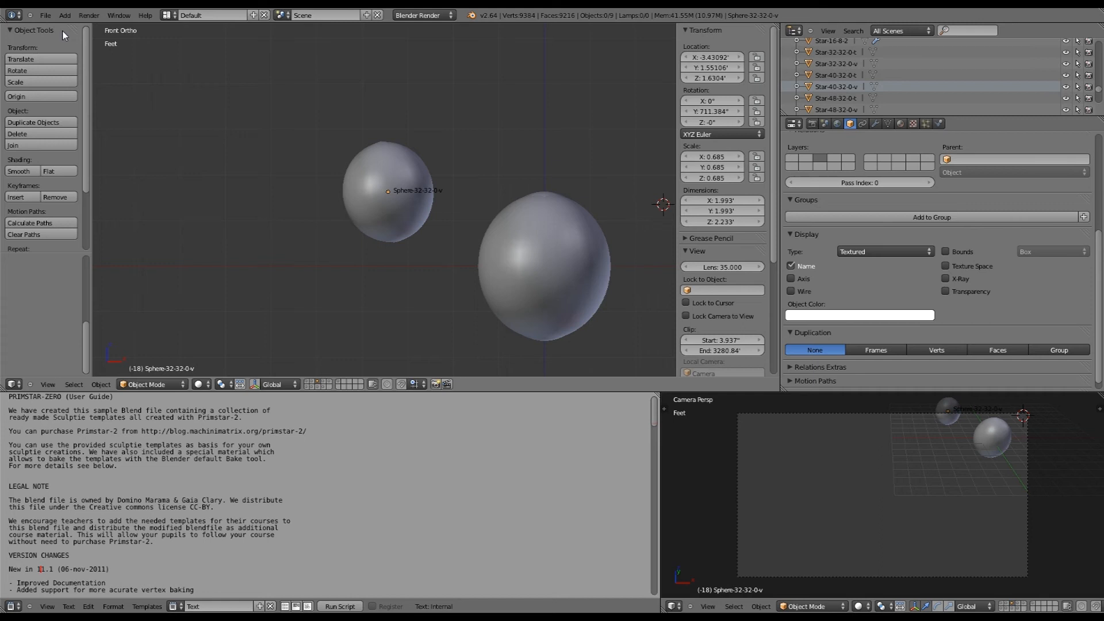
# Add a cube mesh at the 3D cursor and frame it with the spheres in the front view
pyautogui.click(89, 15)
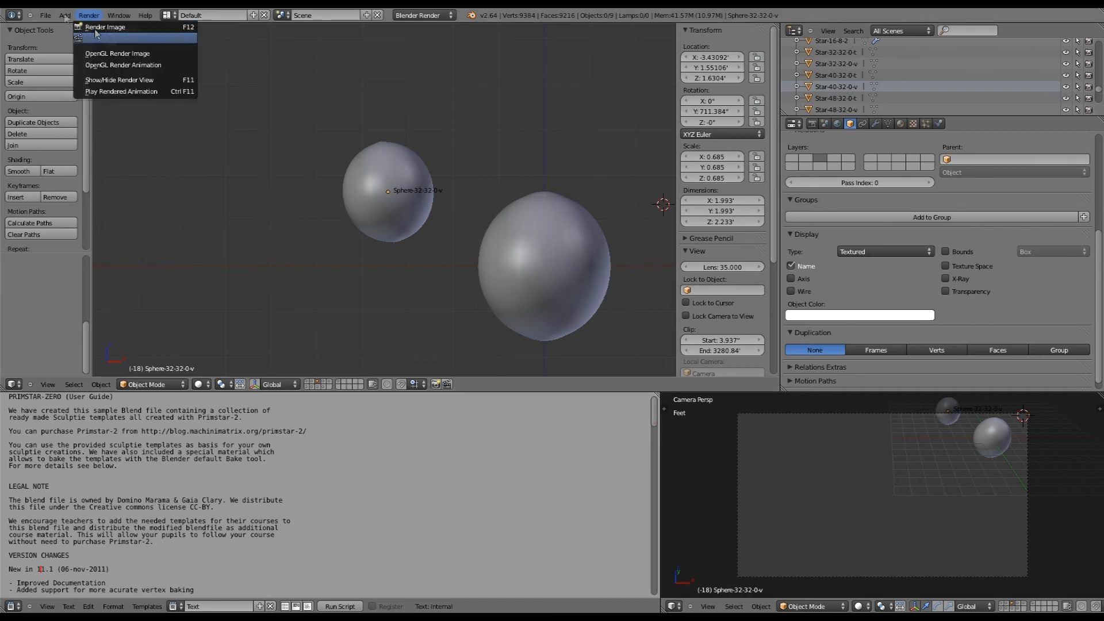
pyautogui.click(62, 18)
pyautogui.moveTo(86, 26)
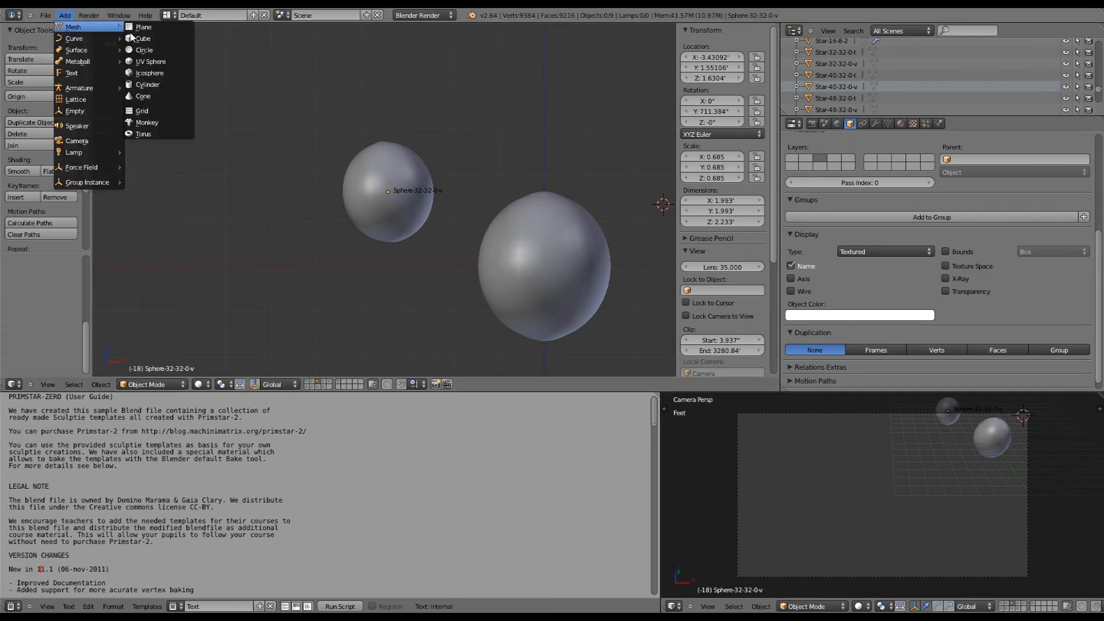
pyautogui.click(135, 39)
pyautogui.press('KP_1')
pyautogui.scroll(-2, 578, 206)
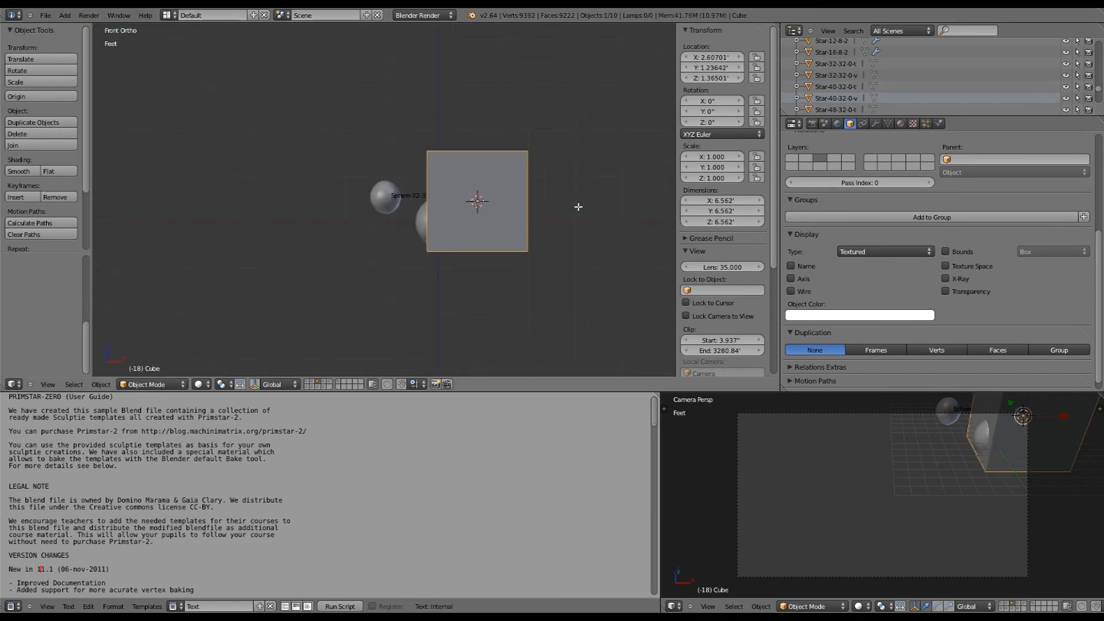
# Toggle Edit Mode on and off for the cube and move it beside the spheres, to about X -11.2', Z -5.3'
pyautogui.press('Tab')
pyautogui.press('Tab')
pyautogui.press('g')
pyautogui.click(395, 175)
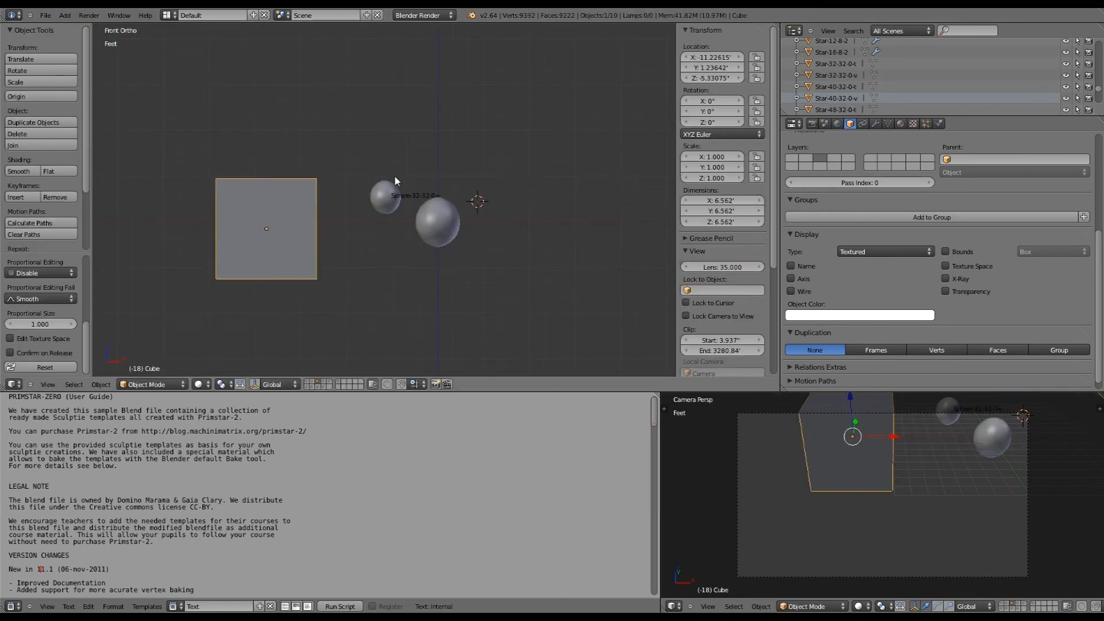
pyautogui.scroll(2, 394, 175)
pyautogui.moveTo(386, 175); pyautogui.dragTo(371, 206, button='middle')
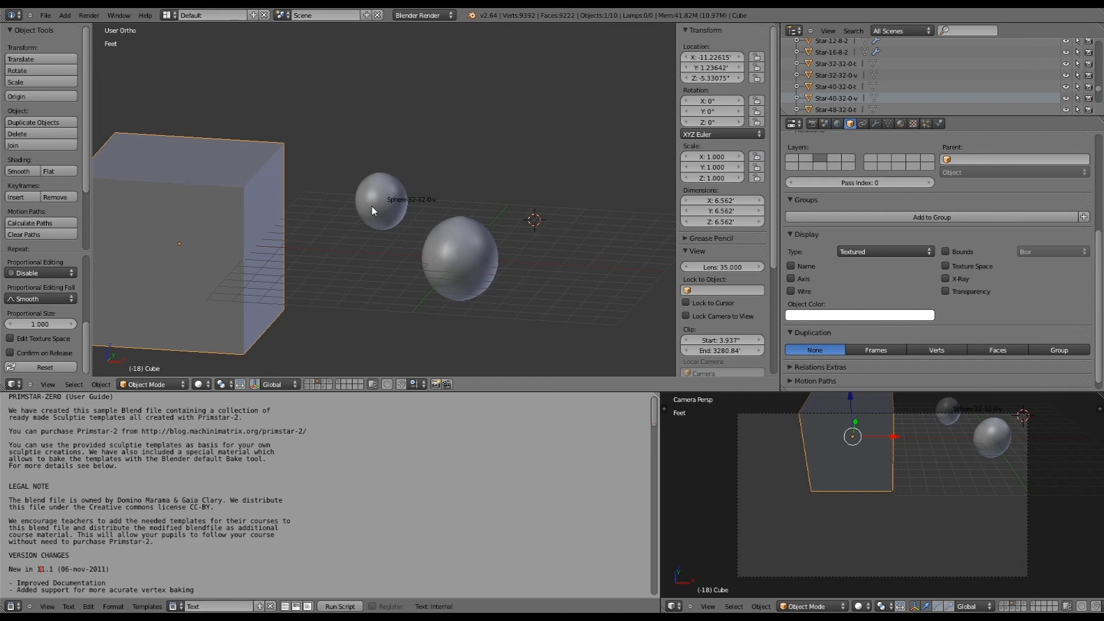
pyautogui.scroll(-5, 373, 211)
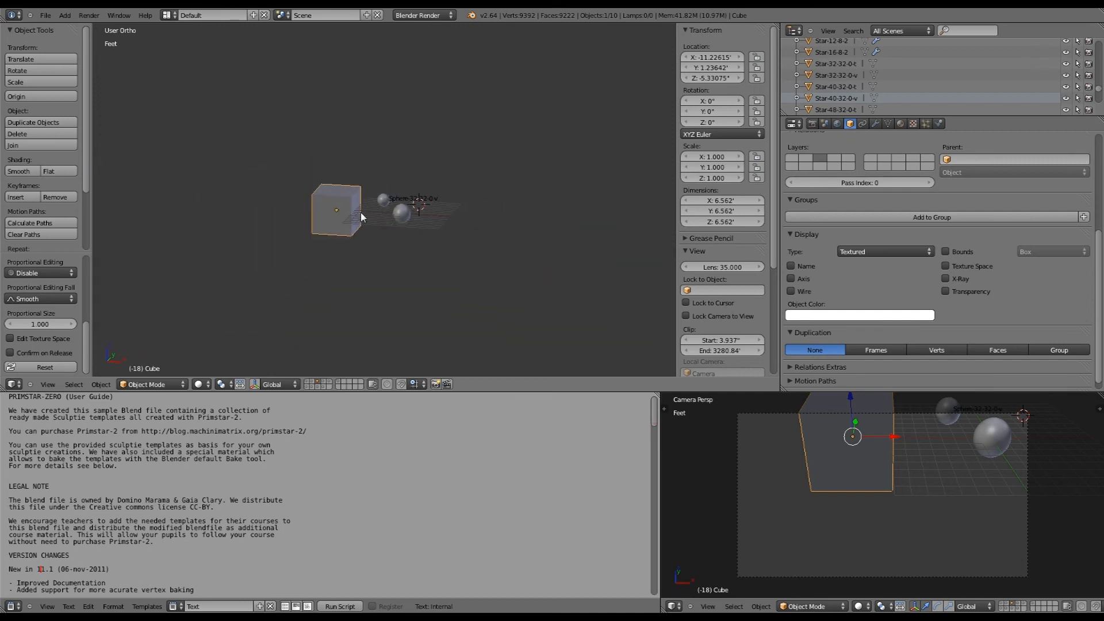
pyautogui.hotkey('shift', 'd')
pyautogui.click(386, 177)
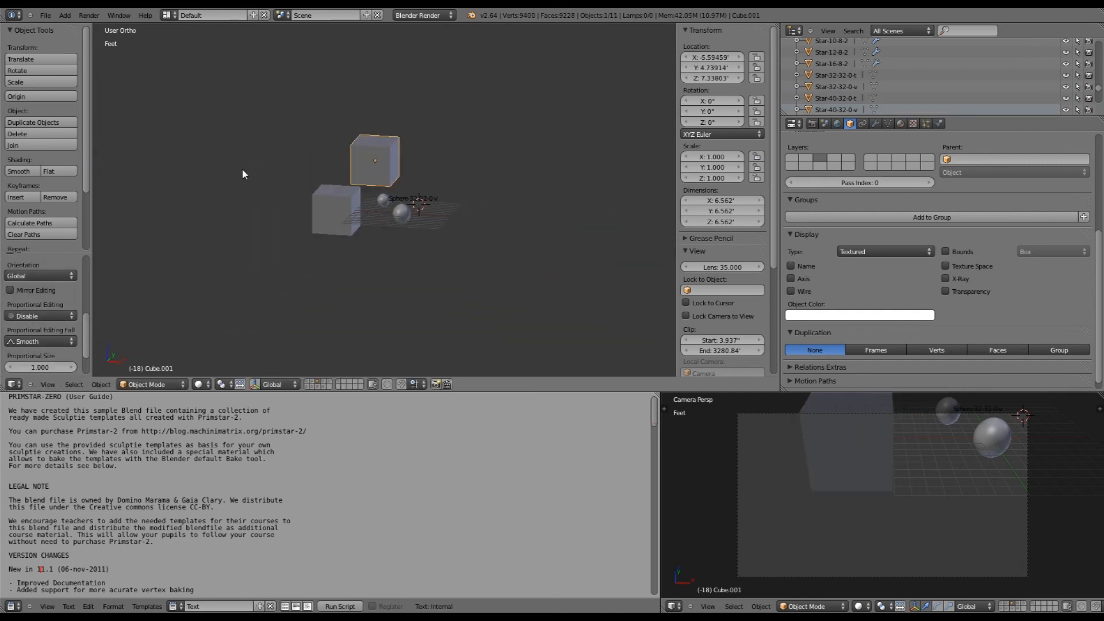
pyautogui.press('KP_3')
pyautogui.press('x')
pyautogui.click(337, 244)
# Duplicate the cube three times in the right view, spacing the copies along Y with the last at about Y 89.7'
pyautogui.scroll(-1, 337, 244)
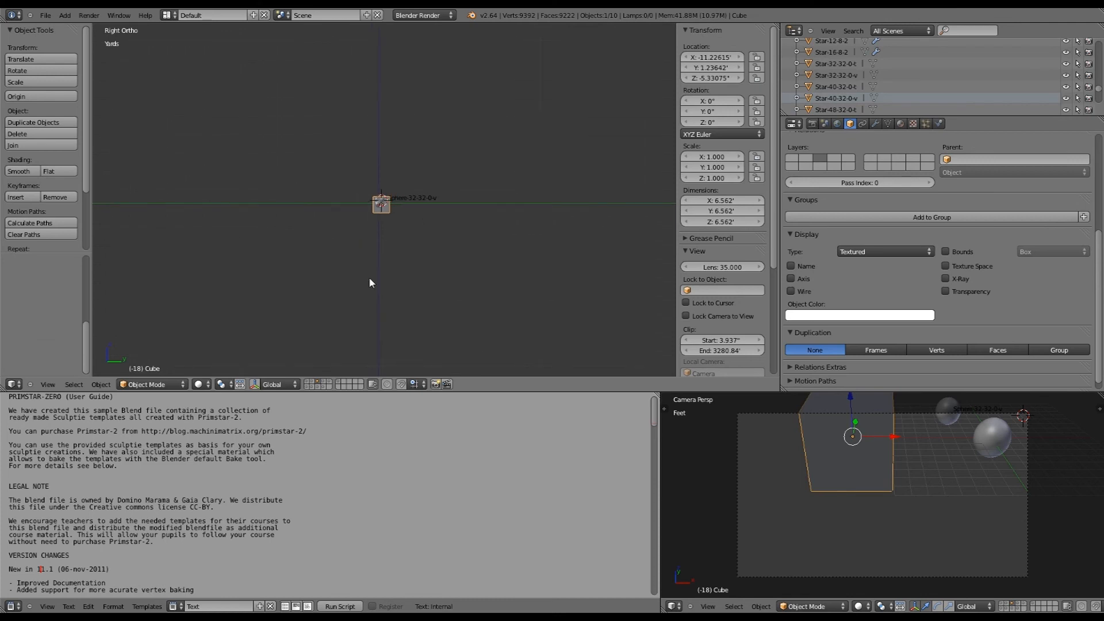
pyautogui.hotkey('shift', 'd')
pyautogui.click(489, 244)
pyautogui.hotkey('shift', 'd')
pyautogui.click(580, 239)
pyautogui.hotkey('shift', 'd')
pyautogui.click(617, 240)
# Rotate the view in fixed vertical and horizontal increments to examine the row of cubes from an angle
pyautogui.press('KP_8')
pyautogui.press('KP_8')
pyautogui.press('KP_8')
pyautogui.press('KP_8')
pyautogui.press('KP_8')
pyautogui.press('KP_8')
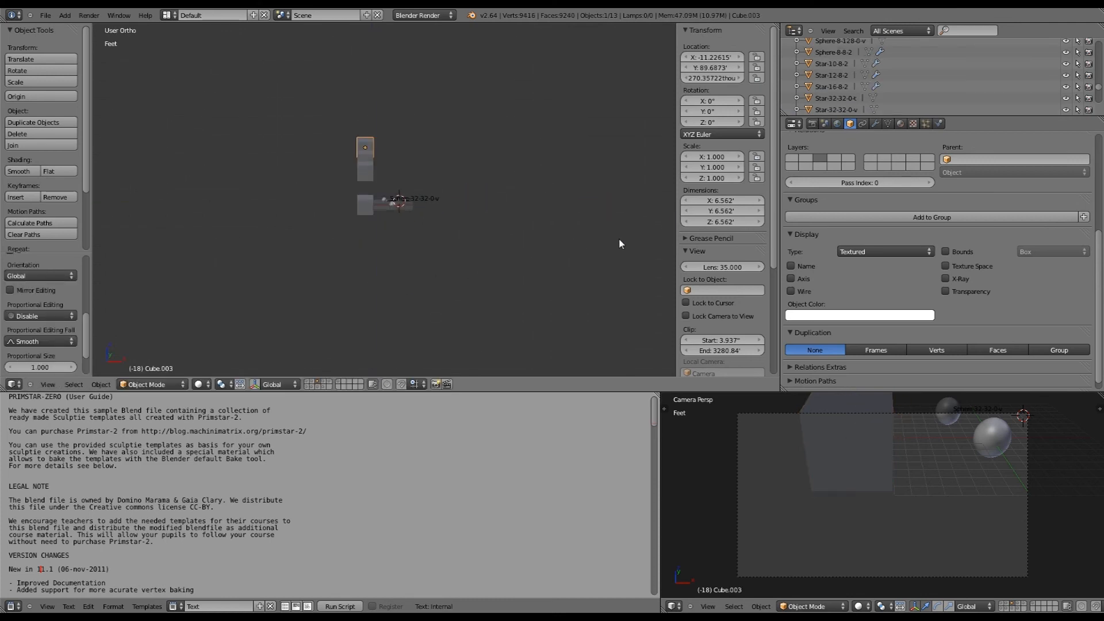
pyautogui.press('KP_4')
pyautogui.press('KP_4')
pyautogui.press('KP_4')
pyautogui.press('KP_2')
pyautogui.press('KP_2')
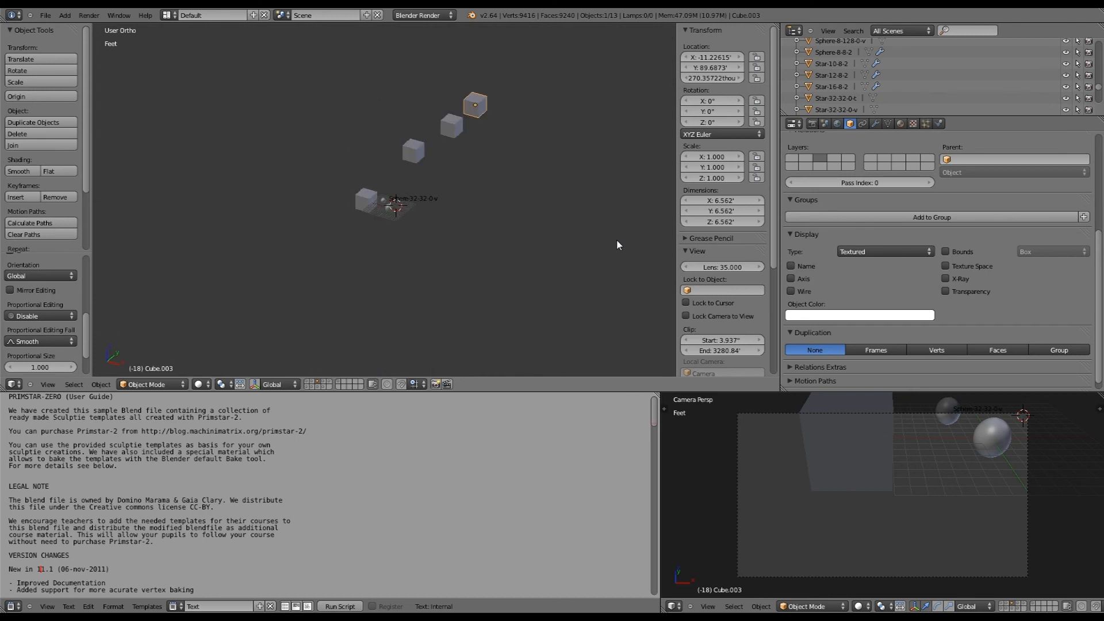
# Compare the cubes and spheres in perspective and orthographic projection, then examine them up close and from afar in perspective
pyautogui.press('KP_5')
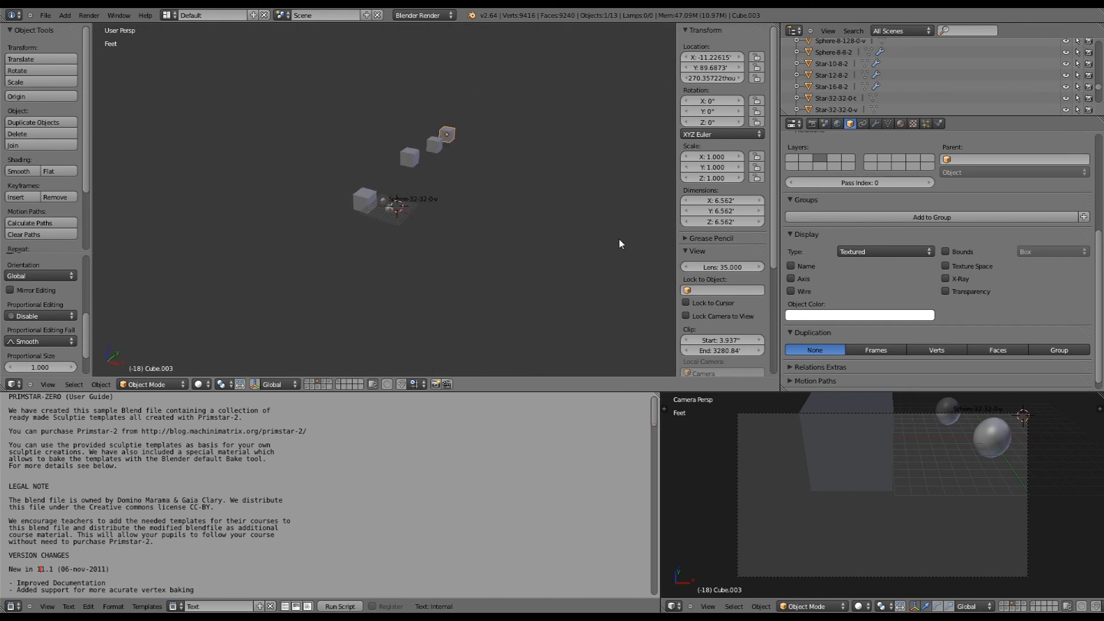
pyautogui.scroll(4, 619, 243)
pyautogui.scroll(-2, 722, 219)
pyautogui.moveTo(618, 186); pyautogui.dragTo(613, 170, button='middle')
pyautogui.press('KP_5')
pyautogui.press('KP_5')
pyautogui.press('KP_5')
pyautogui.press('KP_5')
pyautogui.press('KP_5')
pyautogui.press('KP_5')
pyautogui.scroll(8, 510, 165)
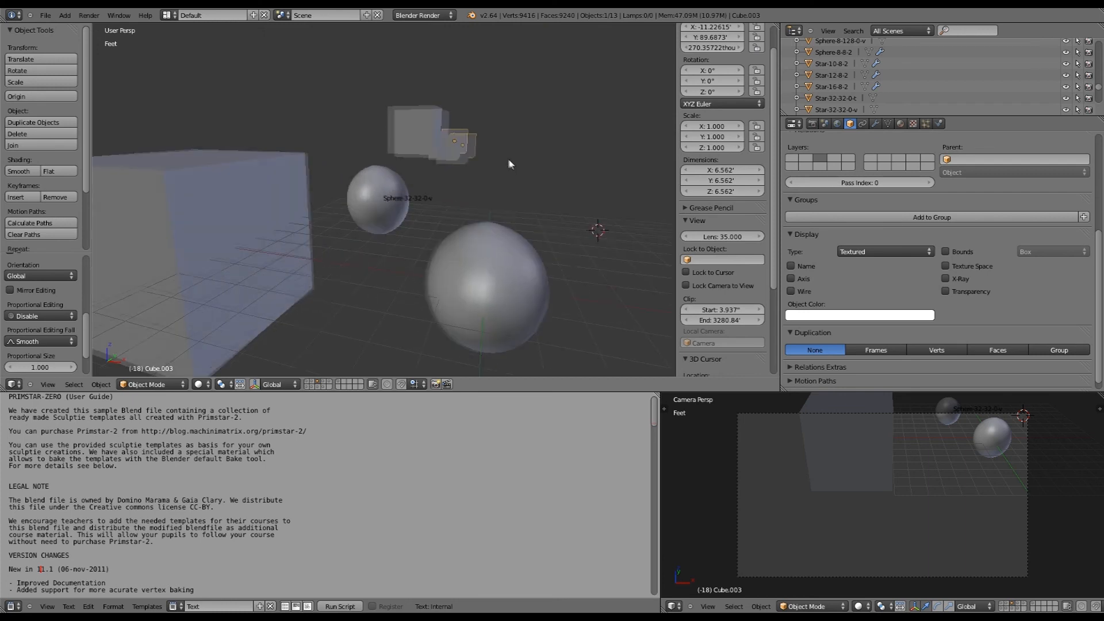
pyautogui.scroll(-10, 520, 122)
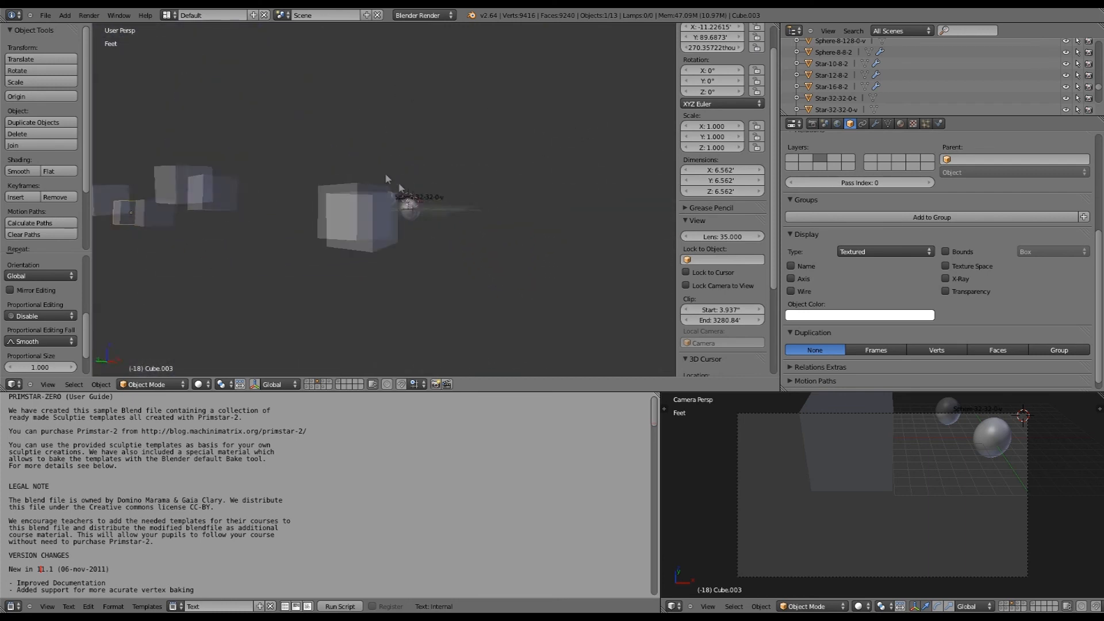
pyautogui.moveTo(557, 141); pyautogui.dragTo(78, 321, button='middle')
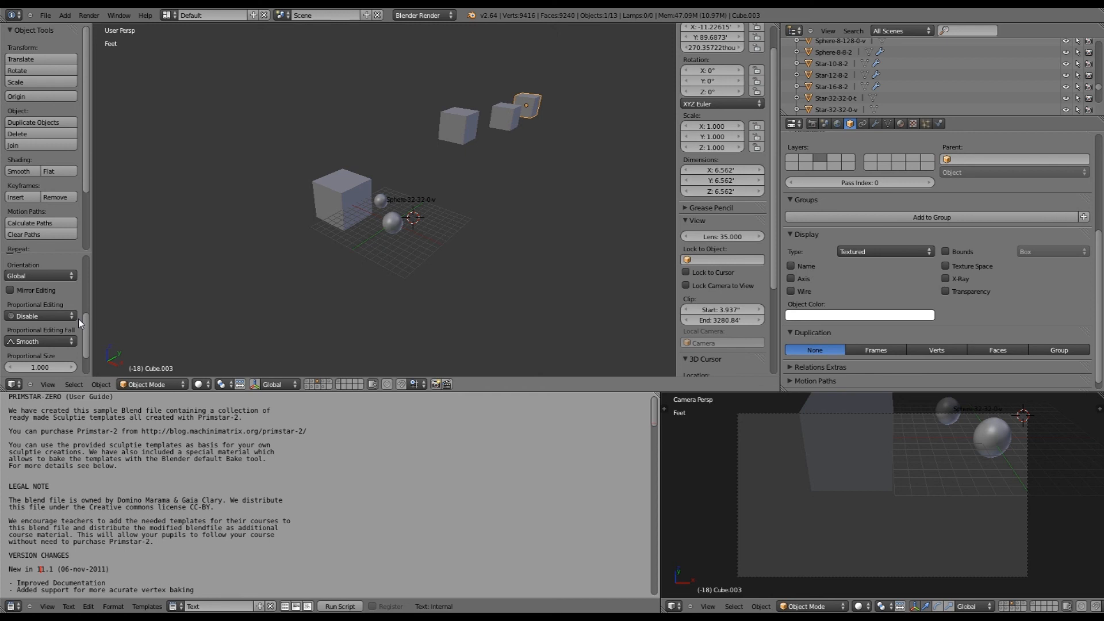
# Show the Graph Editor in the main viewport area, and restore the 3D View
pyautogui.click(13, 384)
pyautogui.click(27, 346)
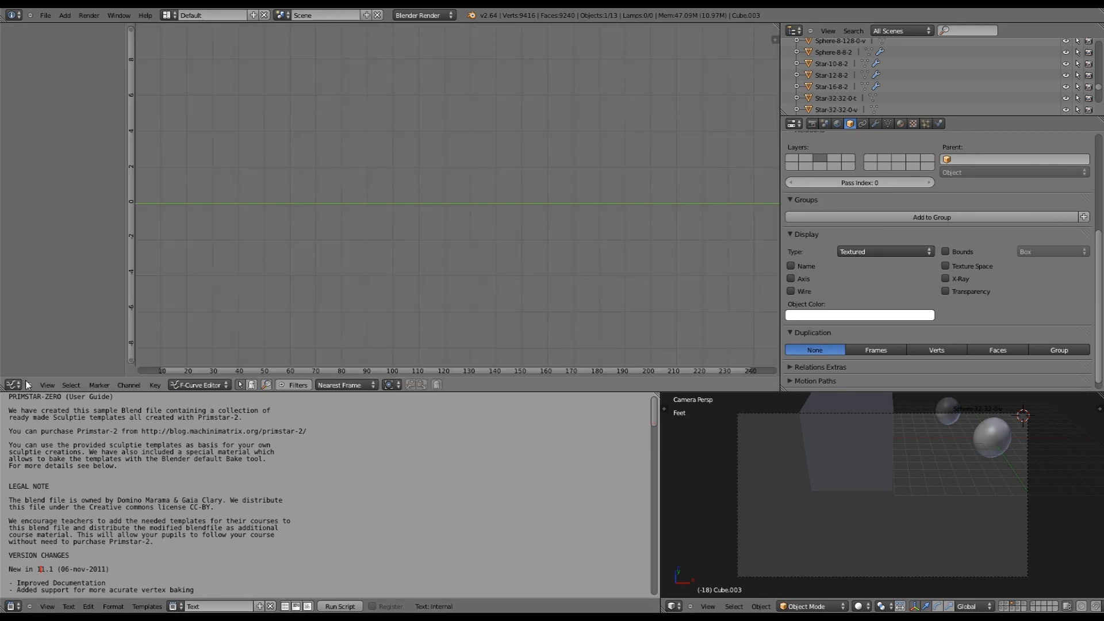
pyautogui.click(12, 384)
pyautogui.click(23, 374)
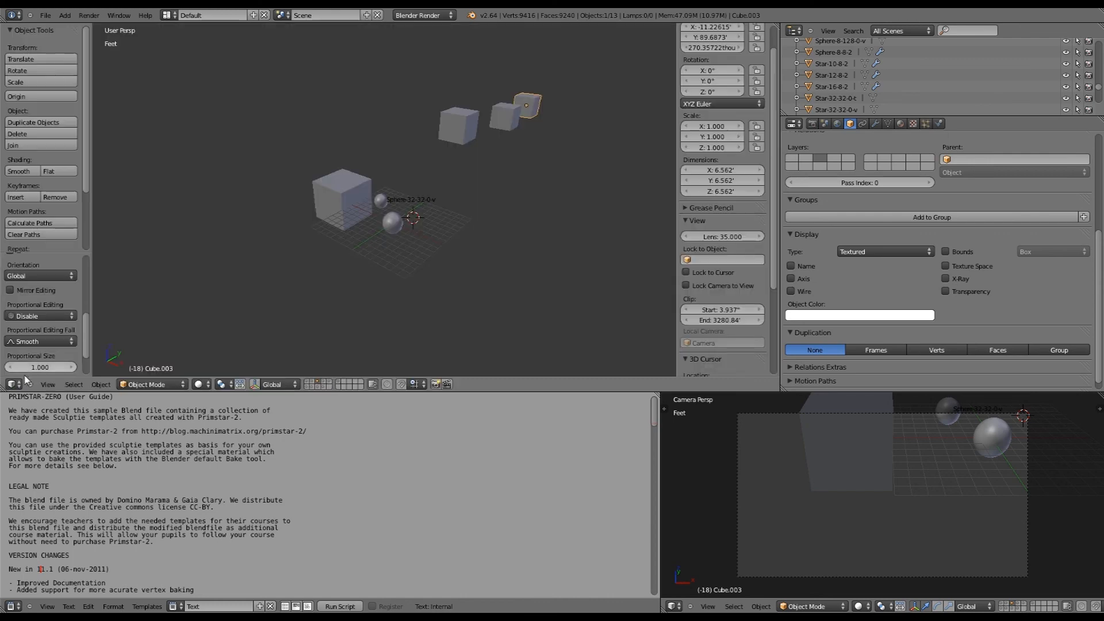
# Show the File Browser and the Node Editor in the main viewport area, and return it to the 3D View
pyautogui.click(13, 384)
pyautogui.click(11, 188)
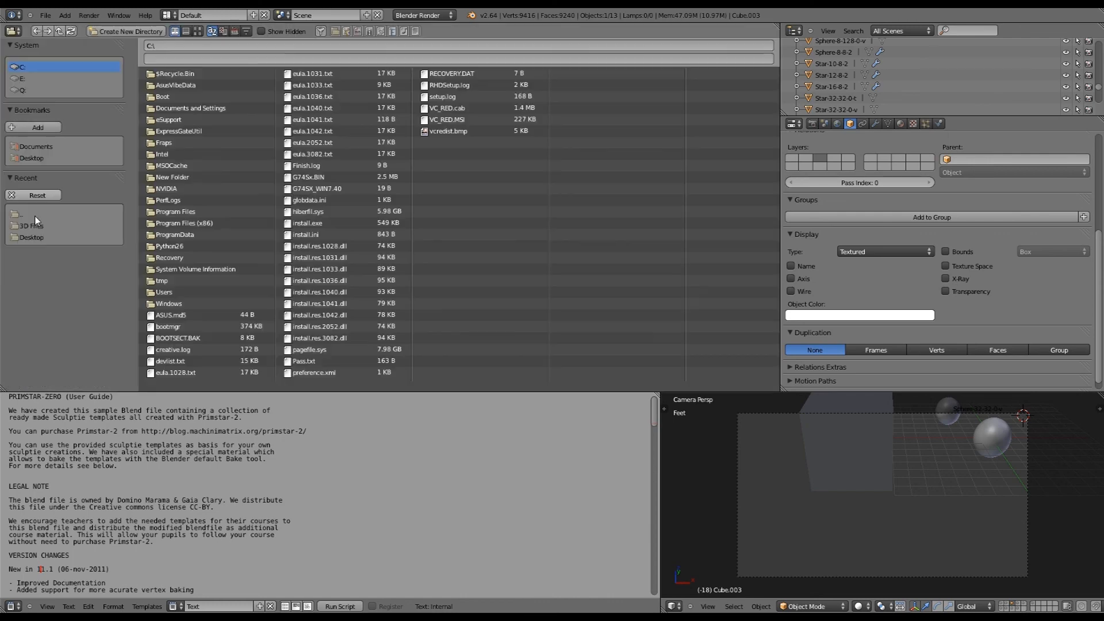
pyautogui.click(12, 31)
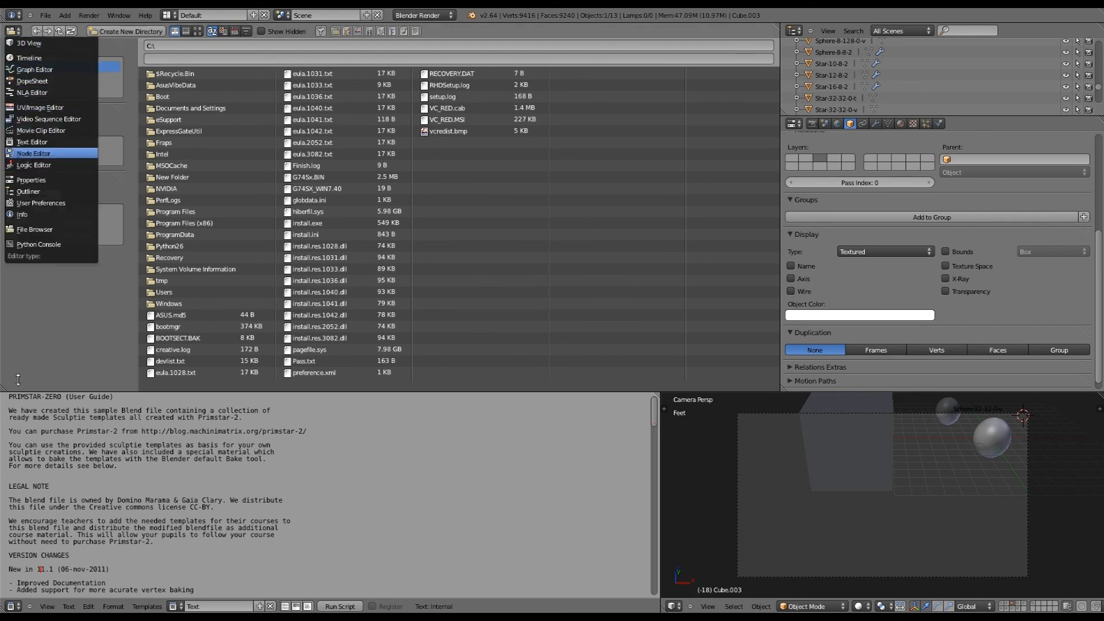
pyautogui.click(33, 154)
pyautogui.click(12, 385)
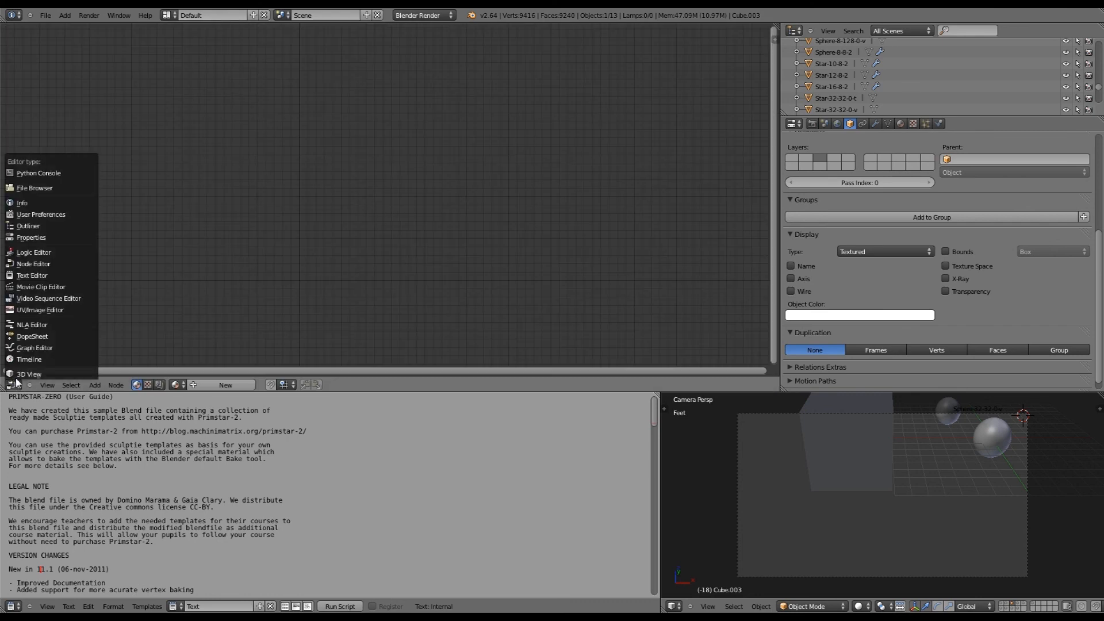
pyautogui.click(19, 375)
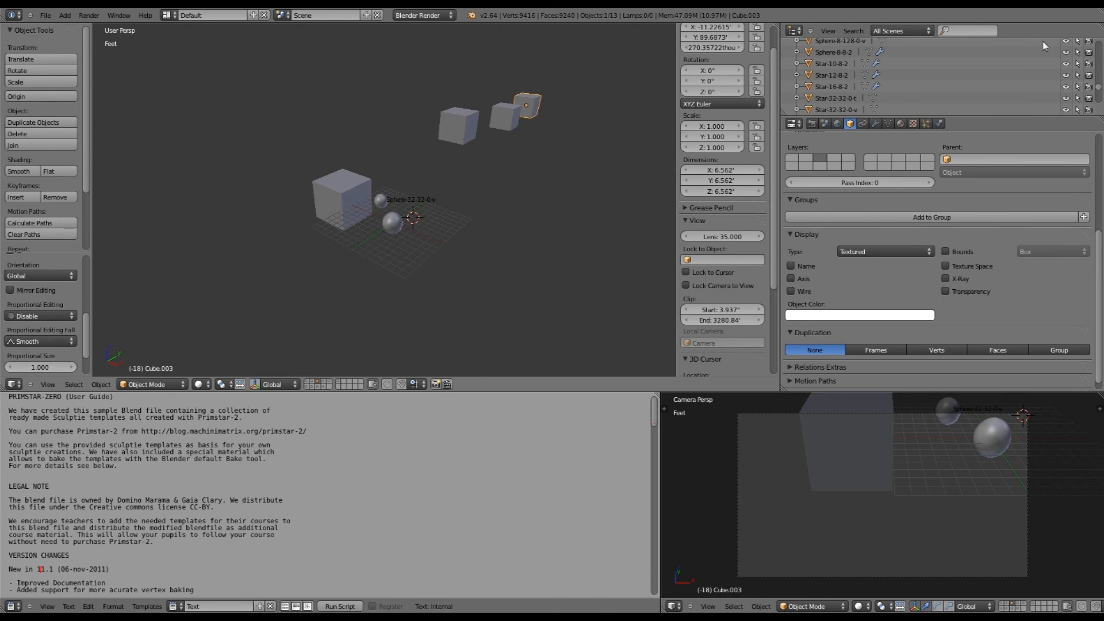